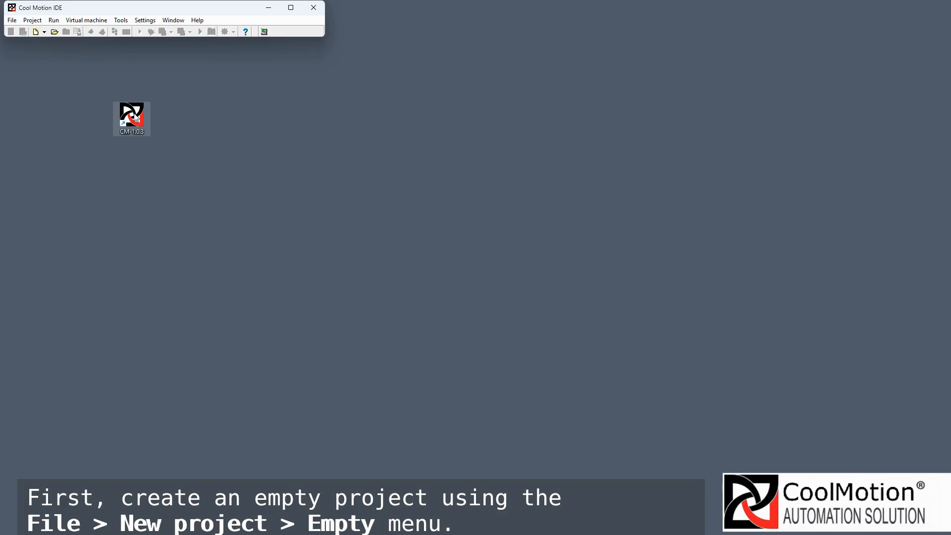
# - Start a new empty project with C:\CoolMotion\Working_1_0_3\Projects as its parent directory
pyautogui.click(12, 20)
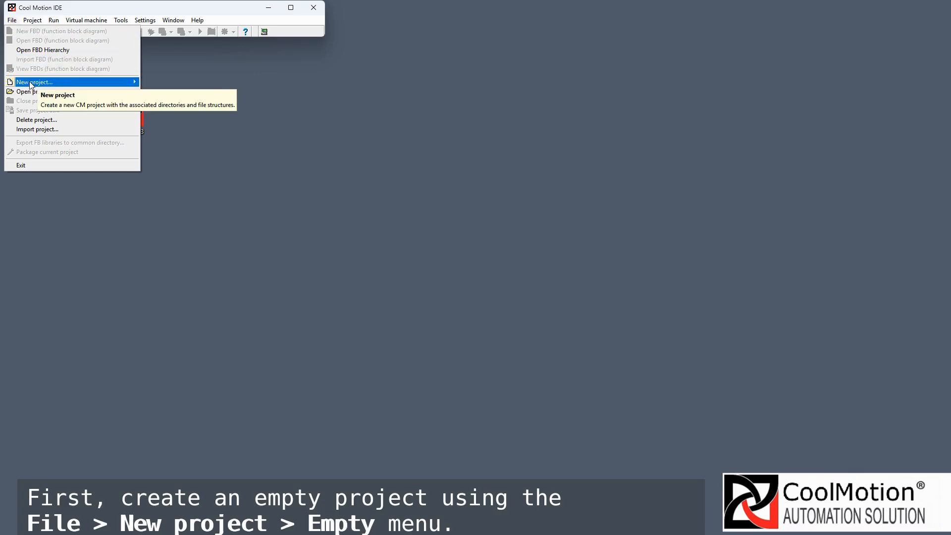
pyautogui.moveTo(31, 82)
pyautogui.click(155, 81)
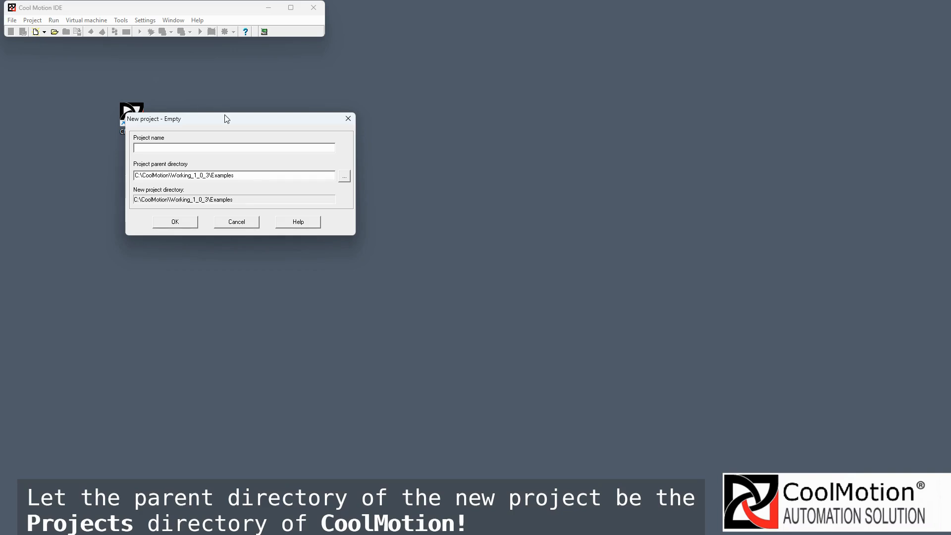
pyautogui.click(345, 176)
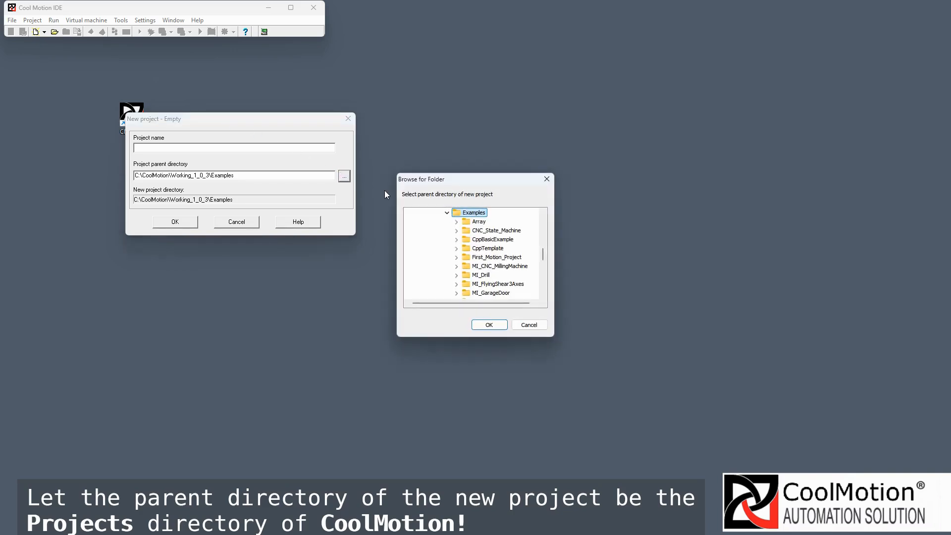
pyautogui.click(447, 213)
pyautogui.click(472, 231)
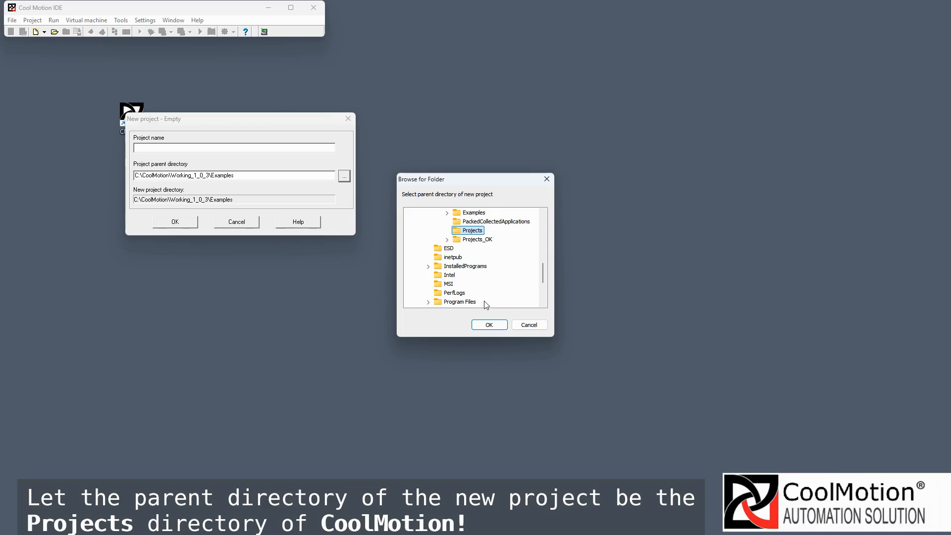
pyautogui.click(489, 325)
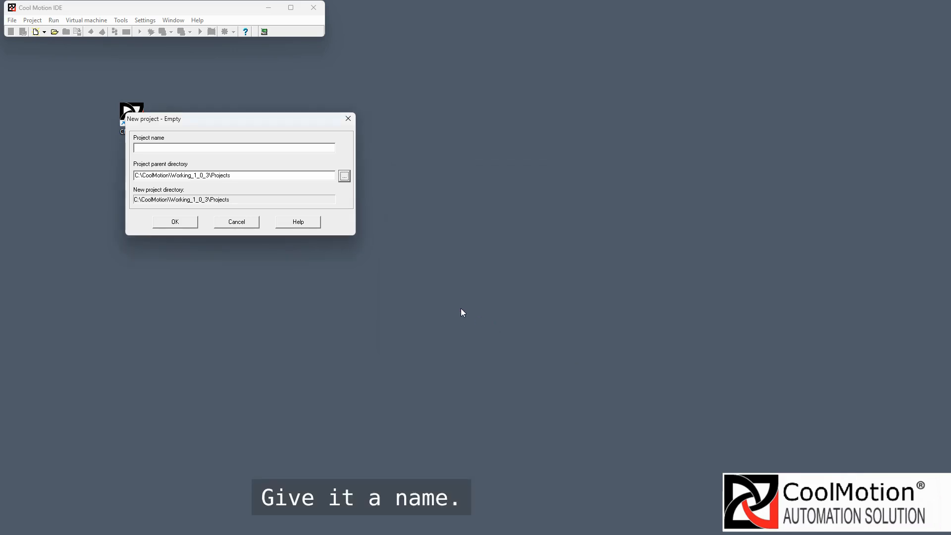
# - Name the project First_Motion_Project, create it and dismiss the not-built warning
pyautogui.click(169, 149)
pyautogui.write('First_Motion_Project')
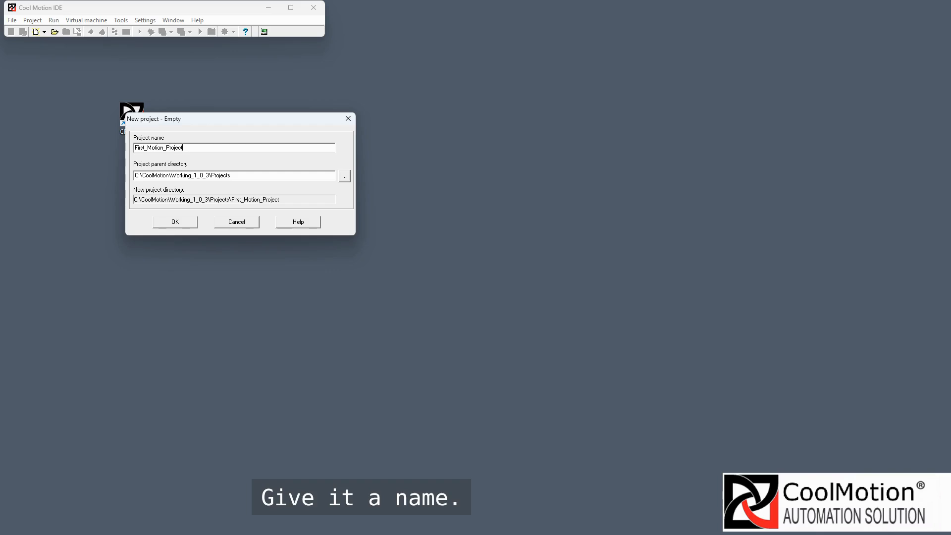
pyautogui.click(169, 221)
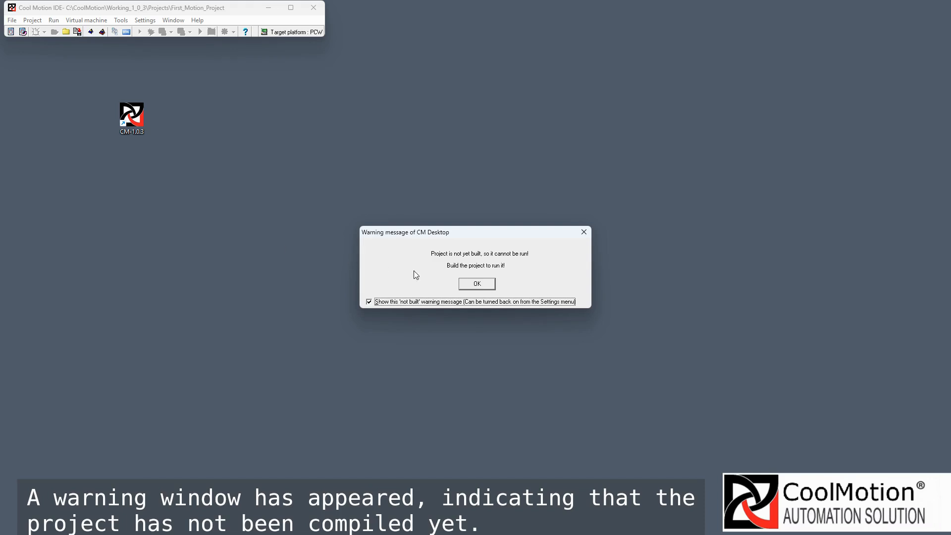
pyautogui.click(472, 284)
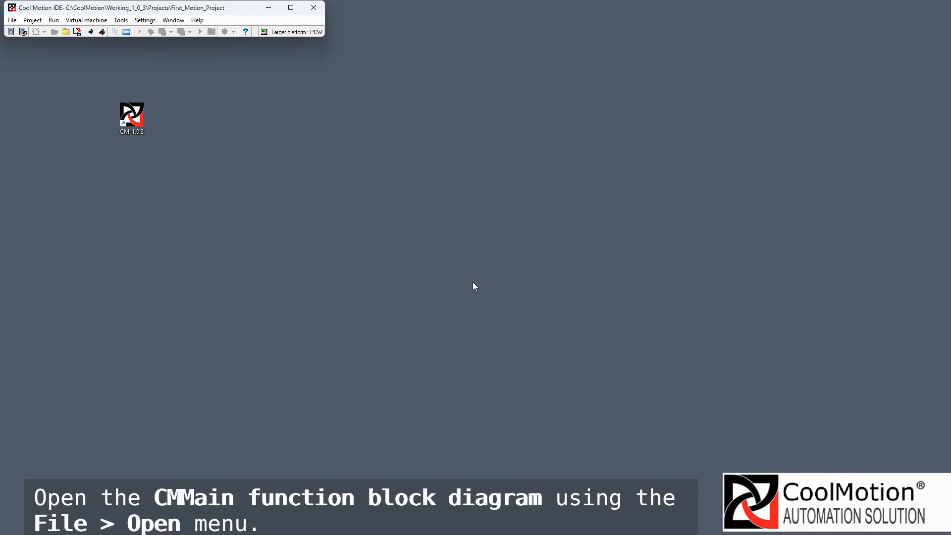
# - Open the project's CMMain function block diagram and expand the side panel that shows the CMMain block's settings and symbol
pyautogui.click(12, 21)
pyautogui.click(26, 38)
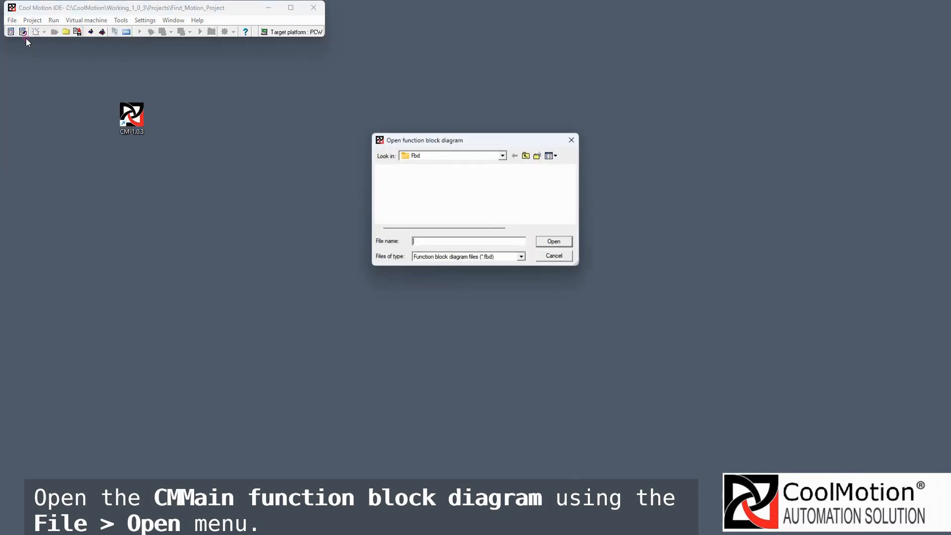
pyautogui.doubleClick(402, 182)
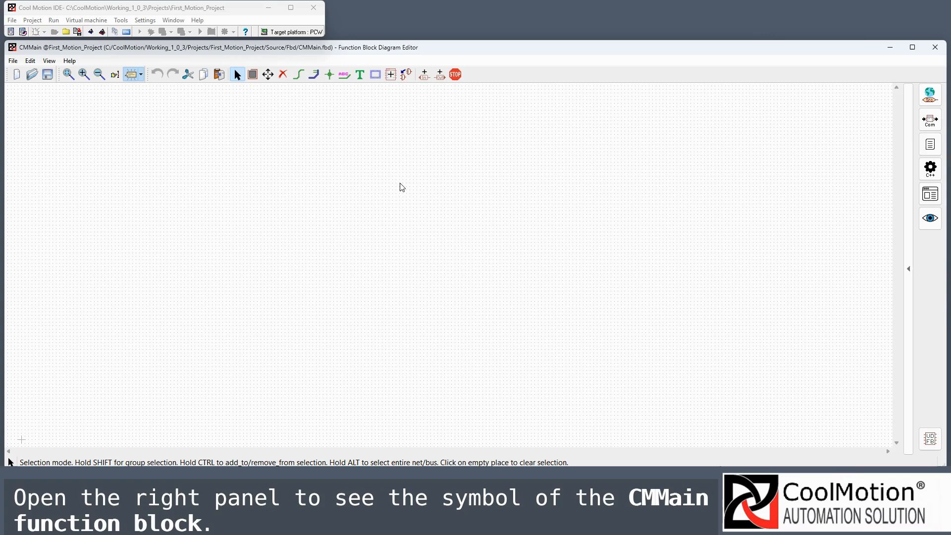
pyautogui.click(908, 269)
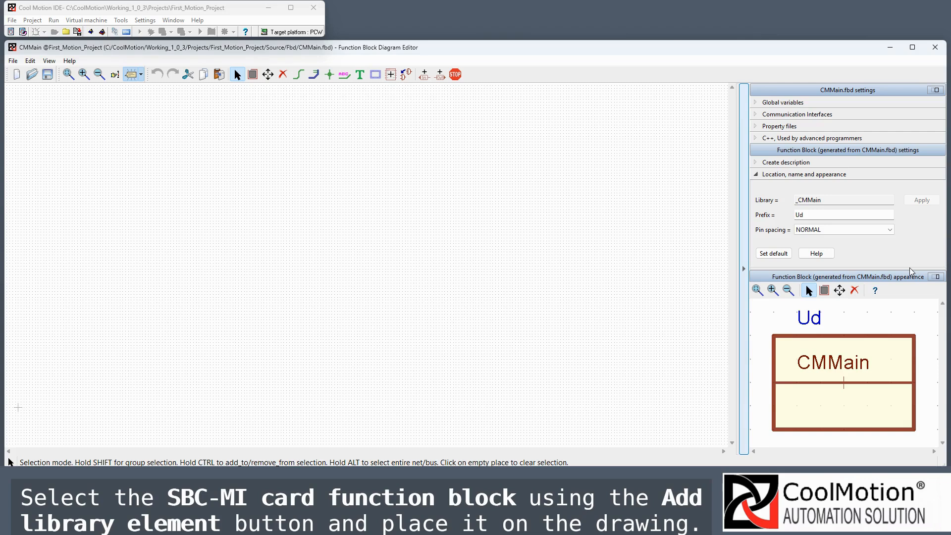
# - Place an AxisSBCMI6 block from the Motion > Axes > AxisSBCMI library at the left side of the diagram
pyautogui.click(390, 76)
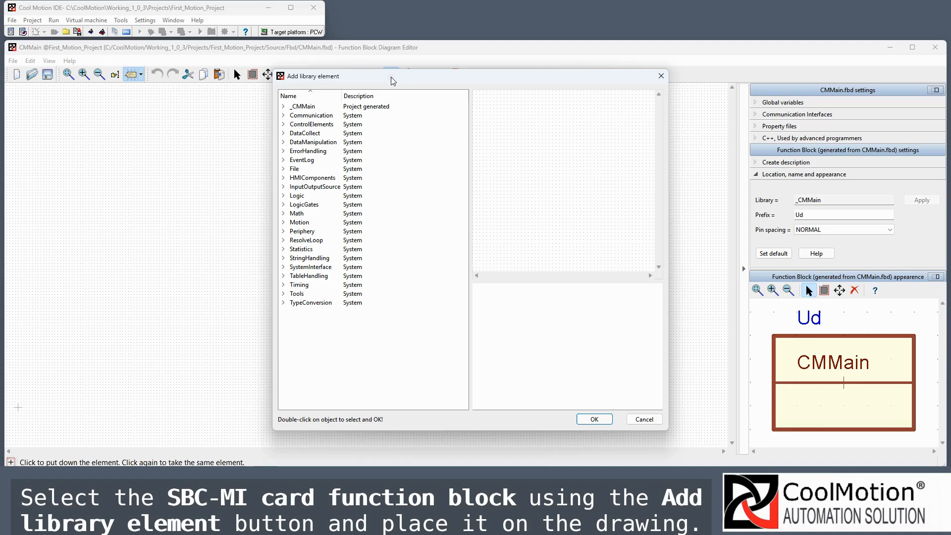
pyautogui.click(284, 222)
pyautogui.click(293, 231)
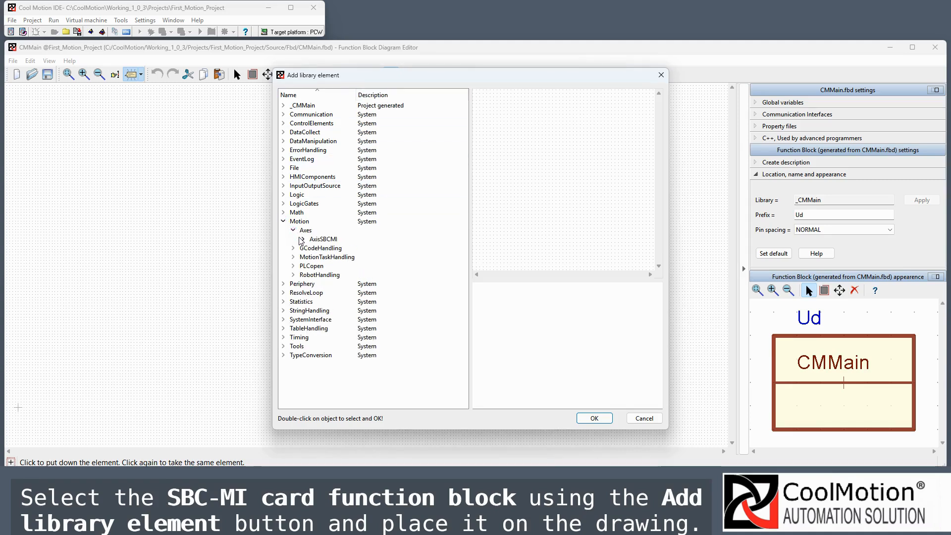
pyautogui.click(302, 239)
pyautogui.click(330, 257)
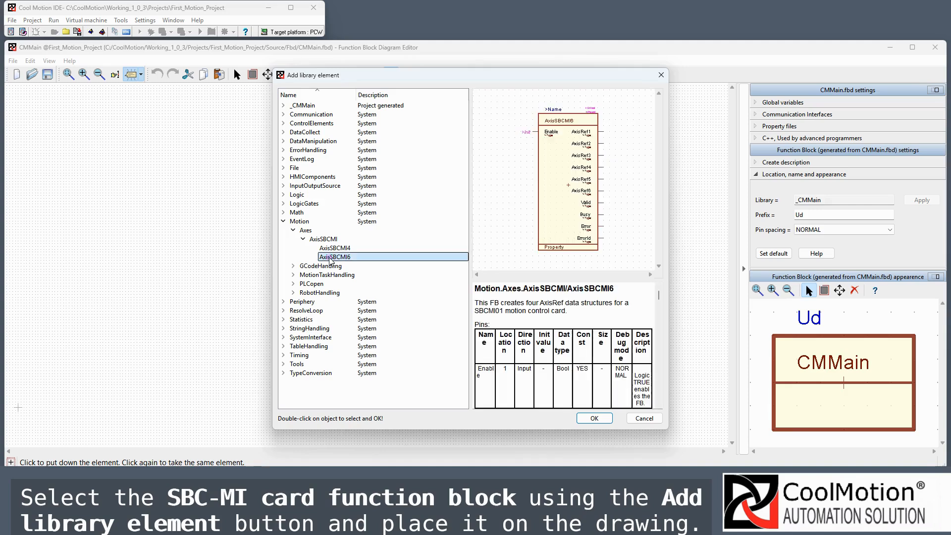
pyautogui.click(595, 419)
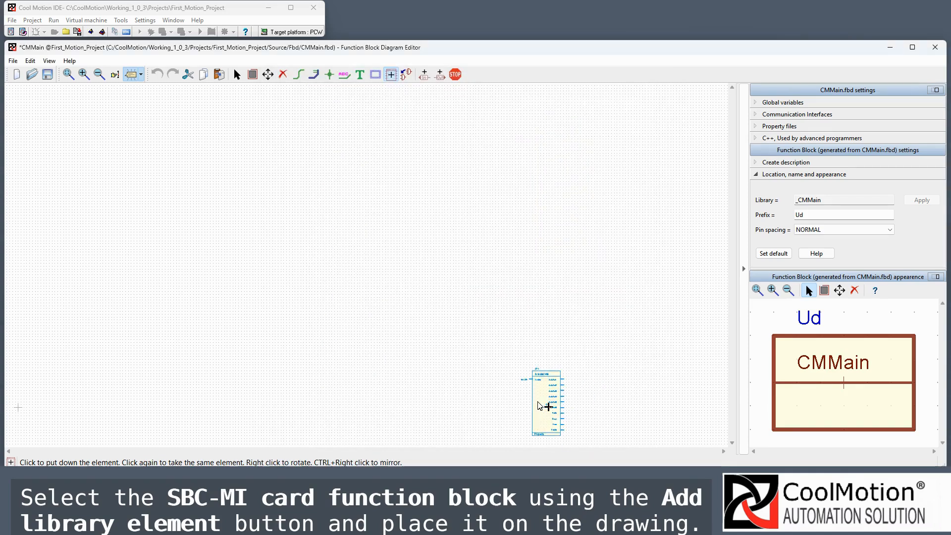
pyautogui.click(74, 259)
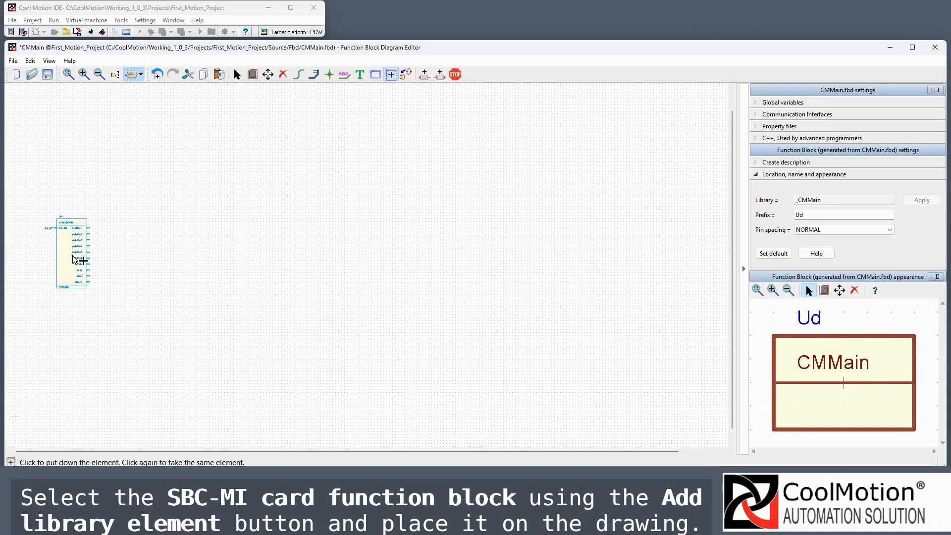
pyautogui.scroll(5, 75, 259)
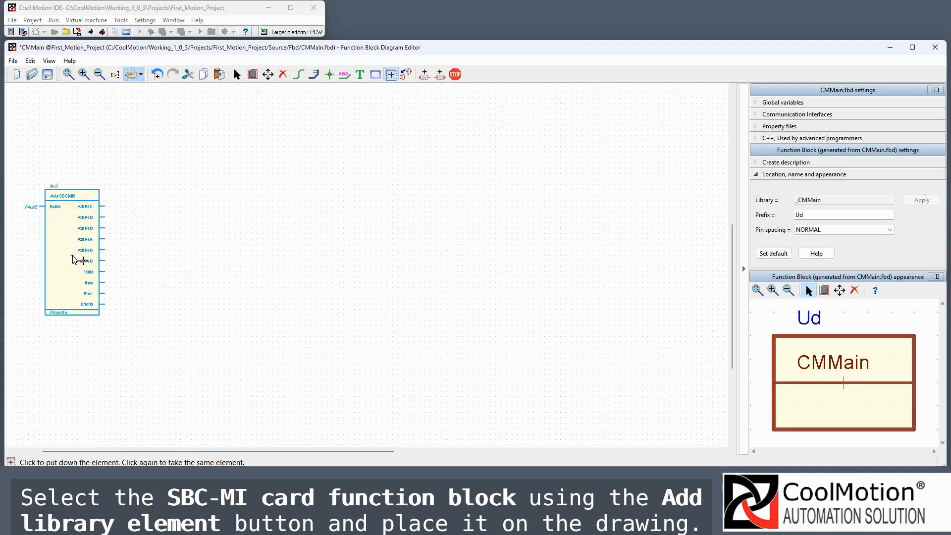
pyautogui.scroll(2, 73, 259)
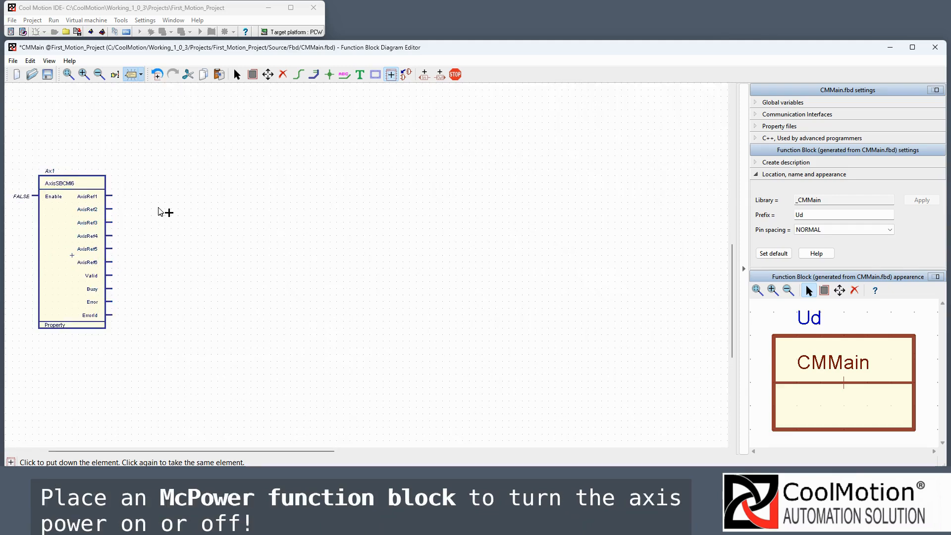
# - Place an McPower block from the PLCopen > Single > SingleAxisAdmin library to the right of the AxisSBCMI6 block
pyautogui.click(391, 74)
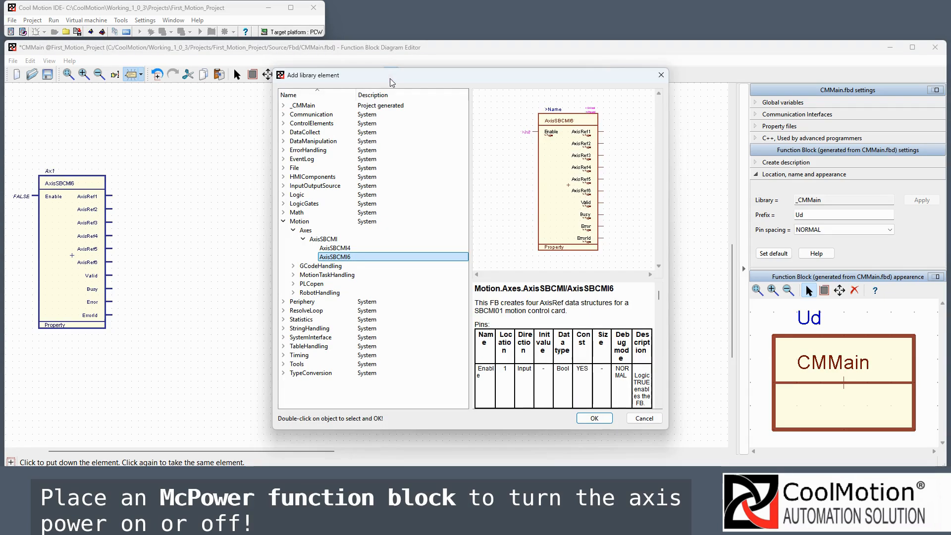
pyautogui.click(293, 284)
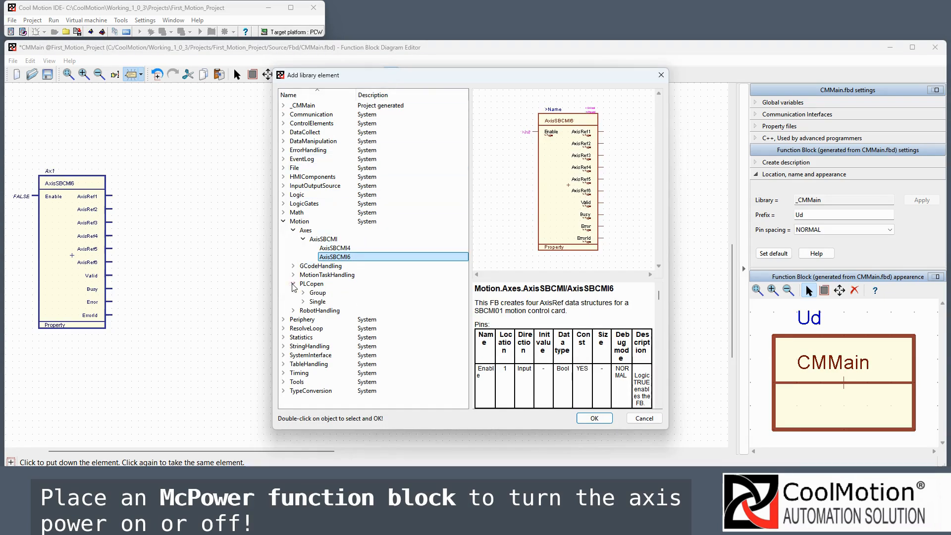
pyautogui.click(303, 301)
pyautogui.click(313, 319)
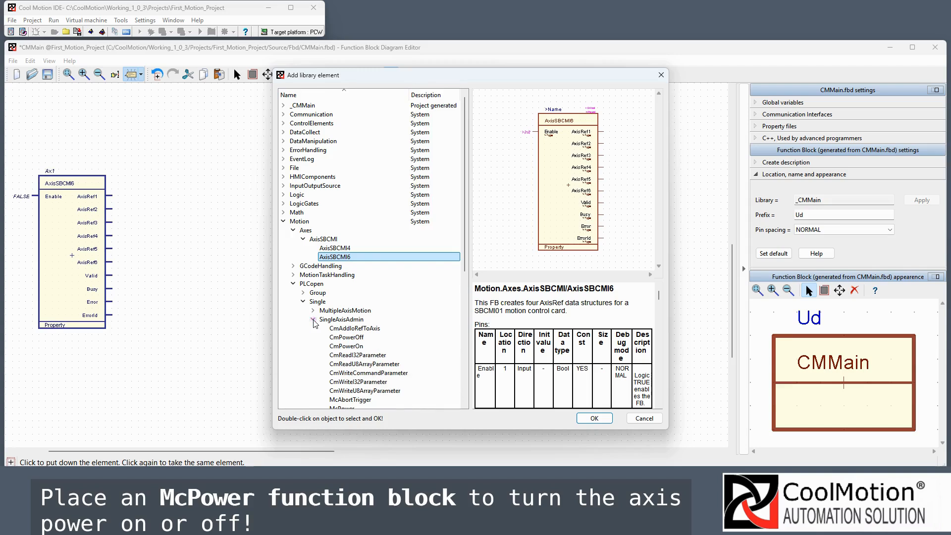
pyautogui.scroll(-4, 346, 307)
pyautogui.click(342, 301)
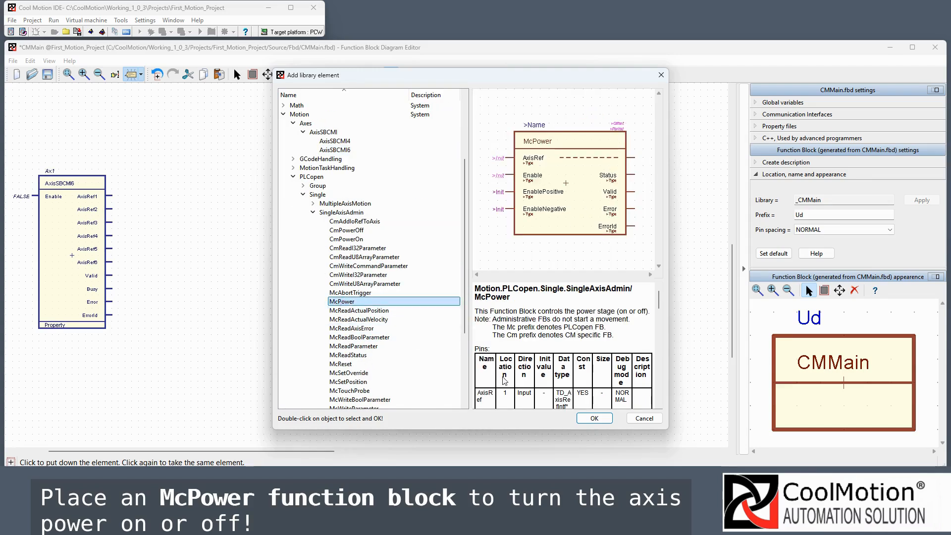
pyautogui.click(594, 418)
pyautogui.click(351, 216)
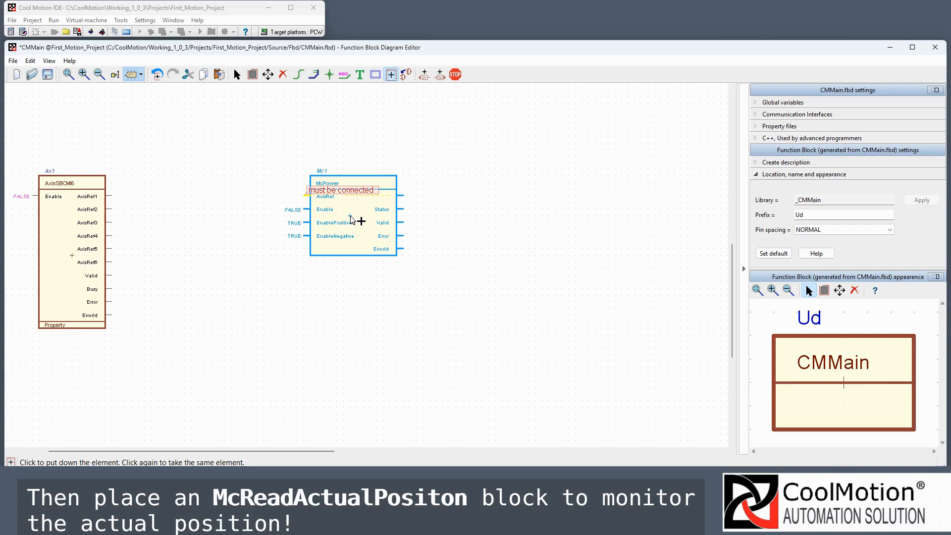
# - Place an McReadActualPosition block from the SingleAxisAdmin library directly below the McPower block
pyautogui.click(391, 75)
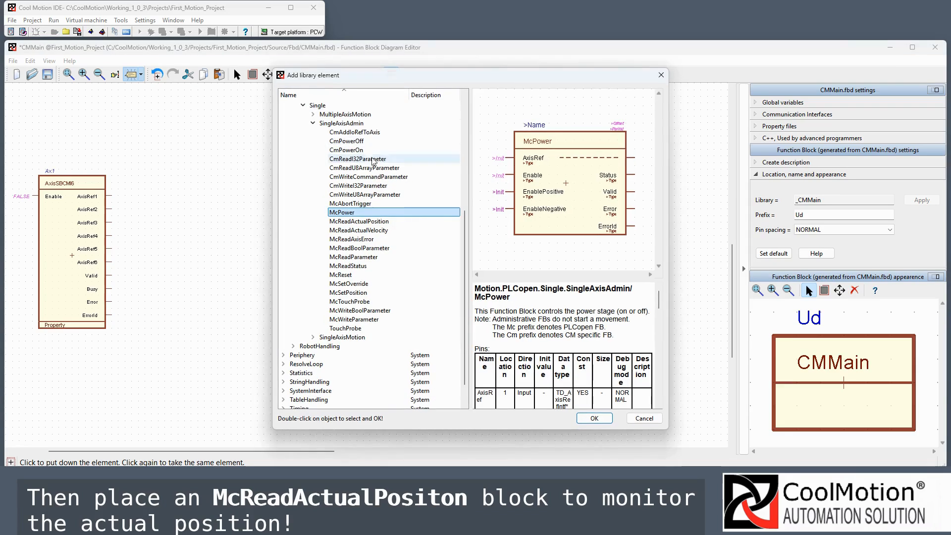
pyautogui.click(357, 221)
pyautogui.click(599, 420)
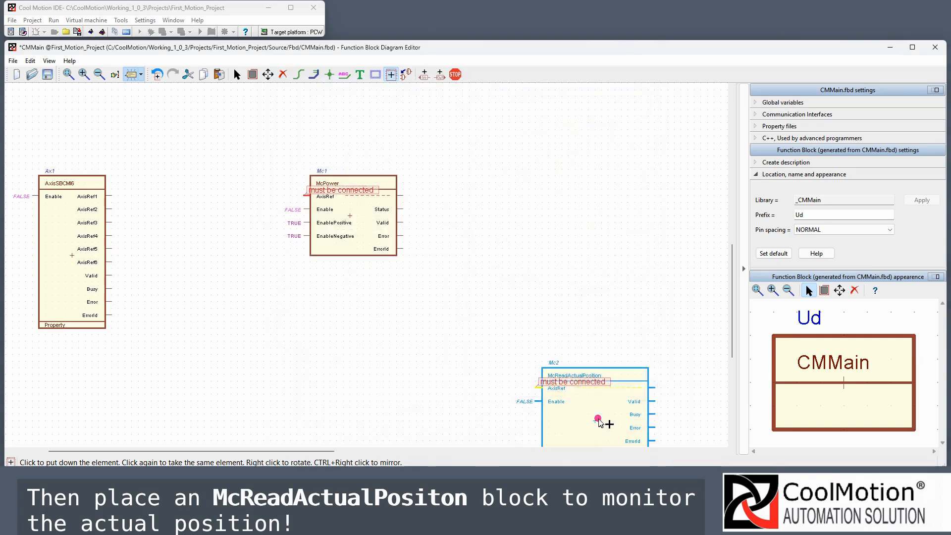
pyautogui.click(364, 340)
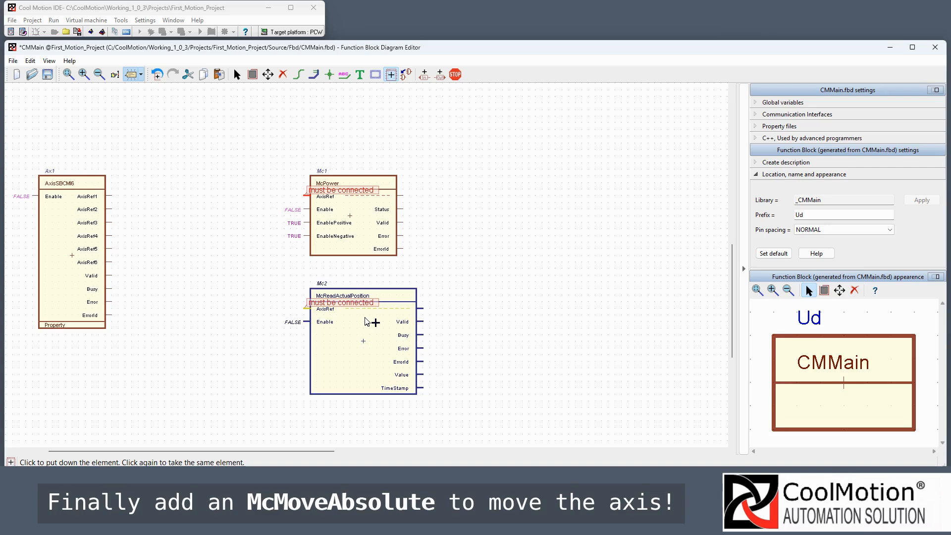
# - Place an McMoveAbsolute block from the SingleAxisMotion library to the right of the McPower block, level with it
pyautogui.click(391, 74)
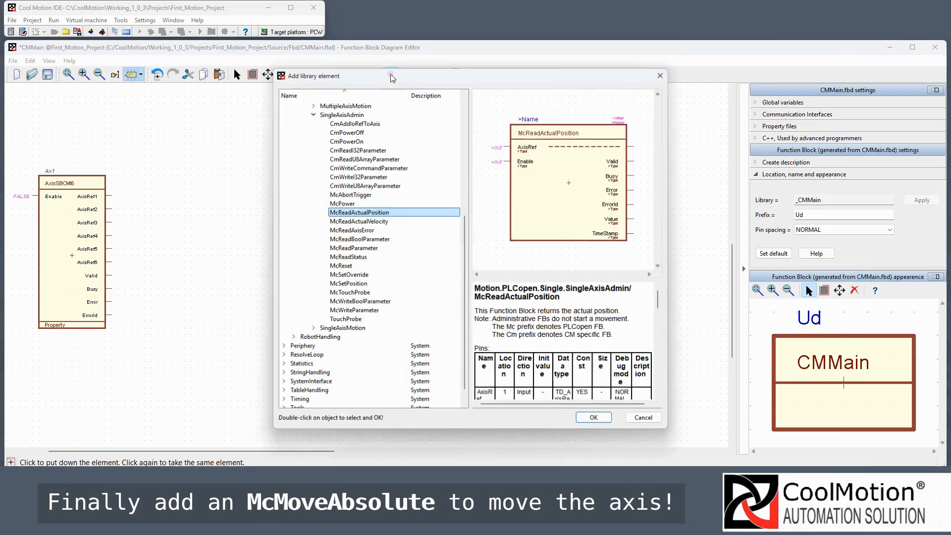
pyautogui.click(312, 311)
pyautogui.scroll(-4, 359, 282)
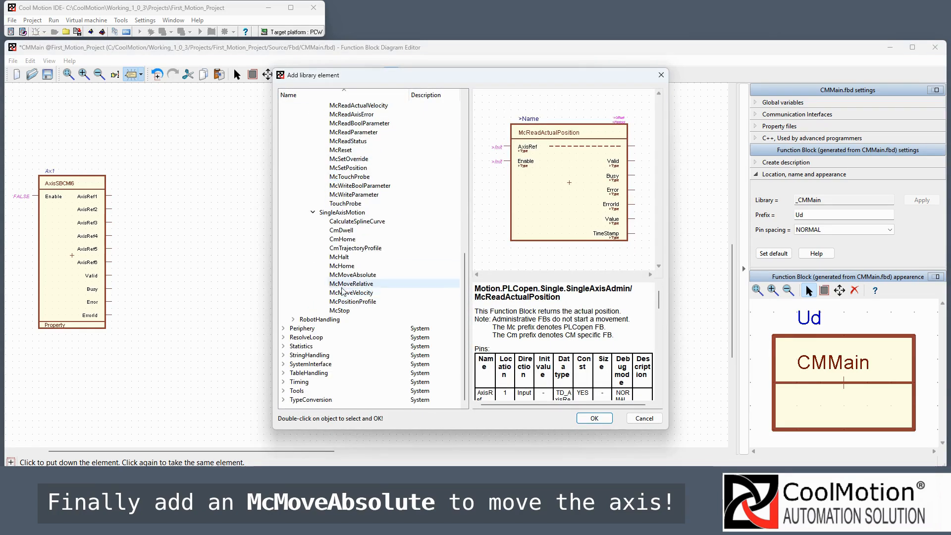
pyautogui.click(352, 274)
pyautogui.click(594, 418)
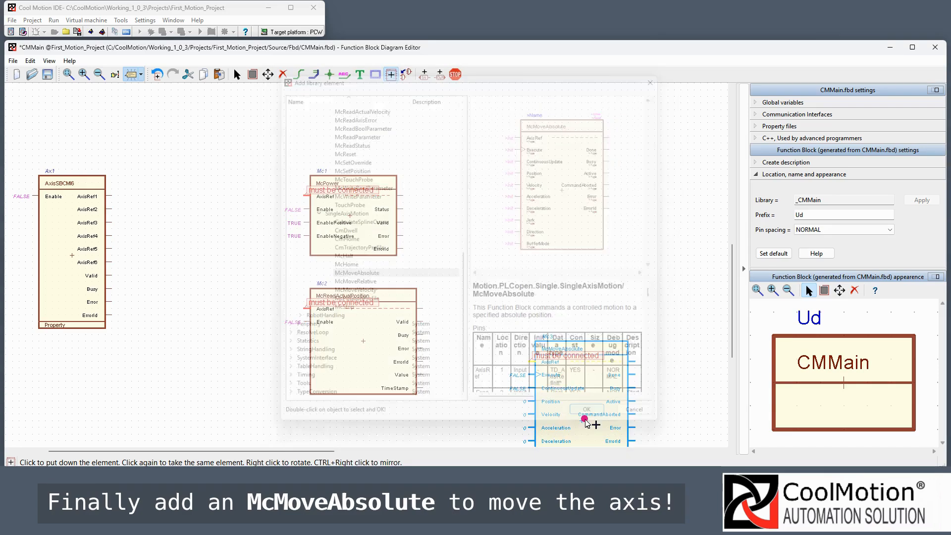
pyautogui.click(648, 255)
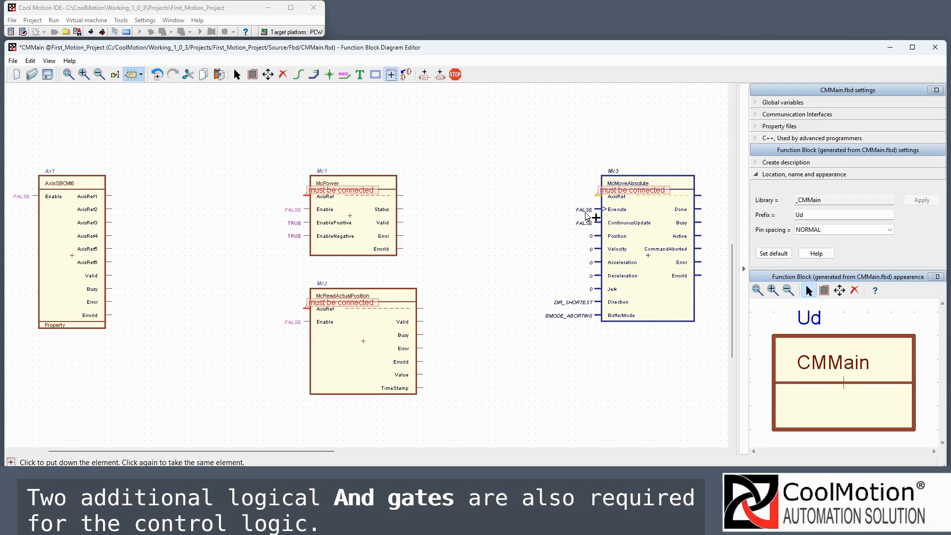
# - Place two And2 gates from the LogicGates library, one between AxisSBCMI6 and McReadActualPosition, the other beside McMoveAbsolute's Execute input
pyautogui.click(391, 74)
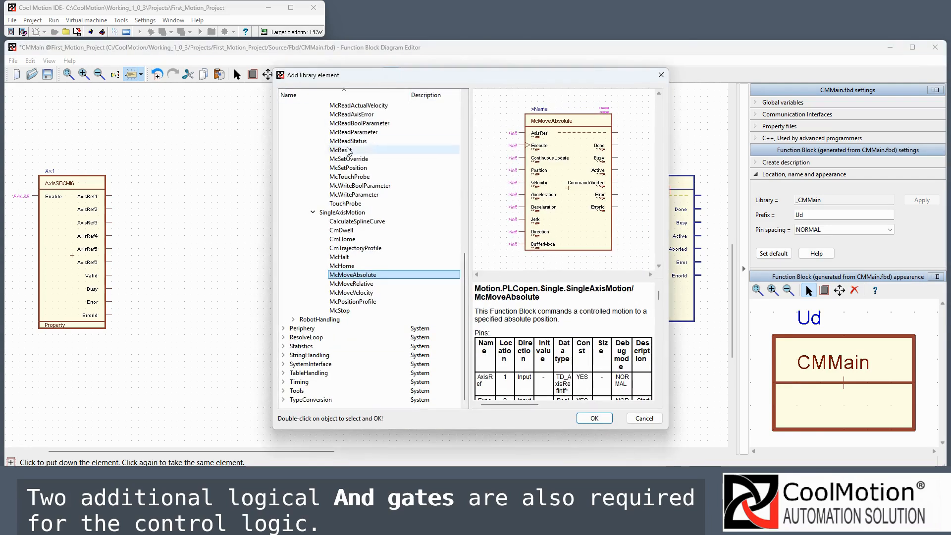
pyautogui.scroll(10, 349, 151)
pyautogui.click(283, 122)
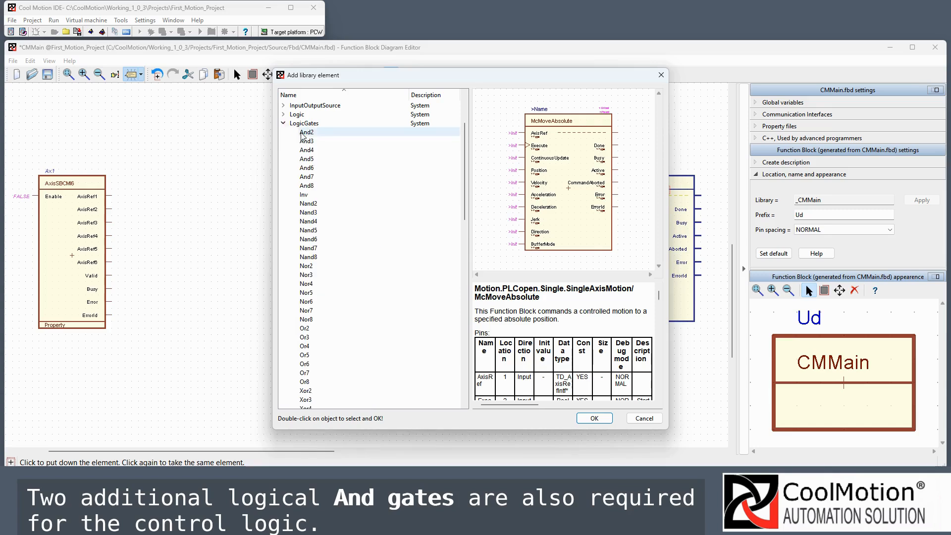
pyautogui.click(304, 132)
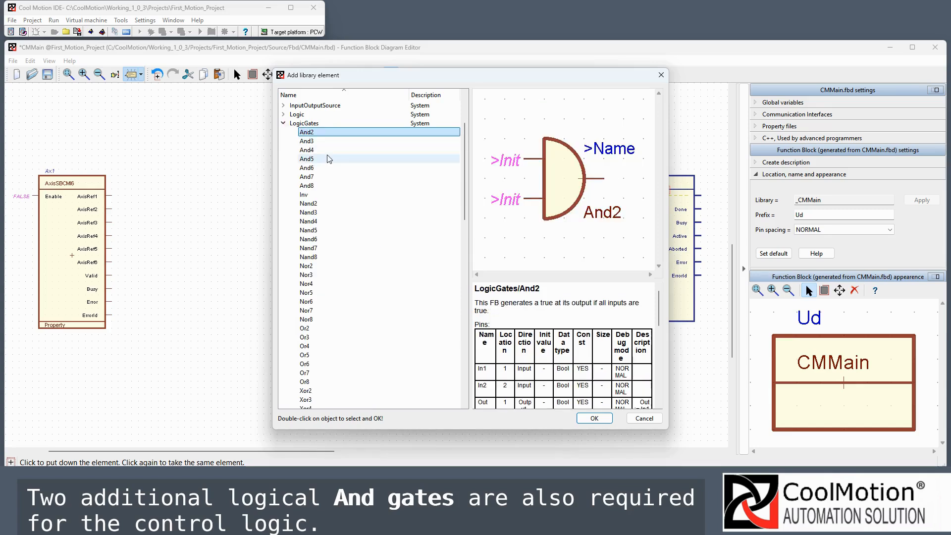
pyautogui.click(588, 421)
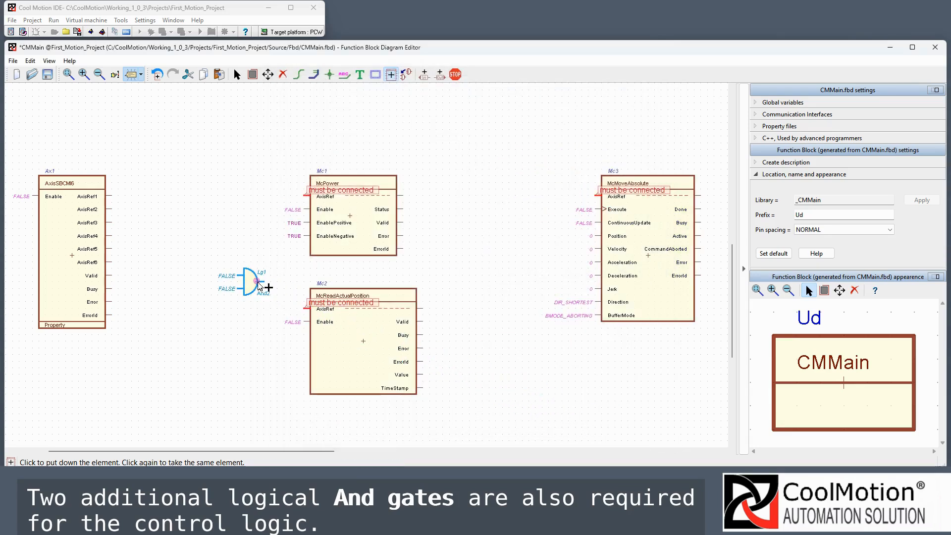
pyautogui.click(258, 283)
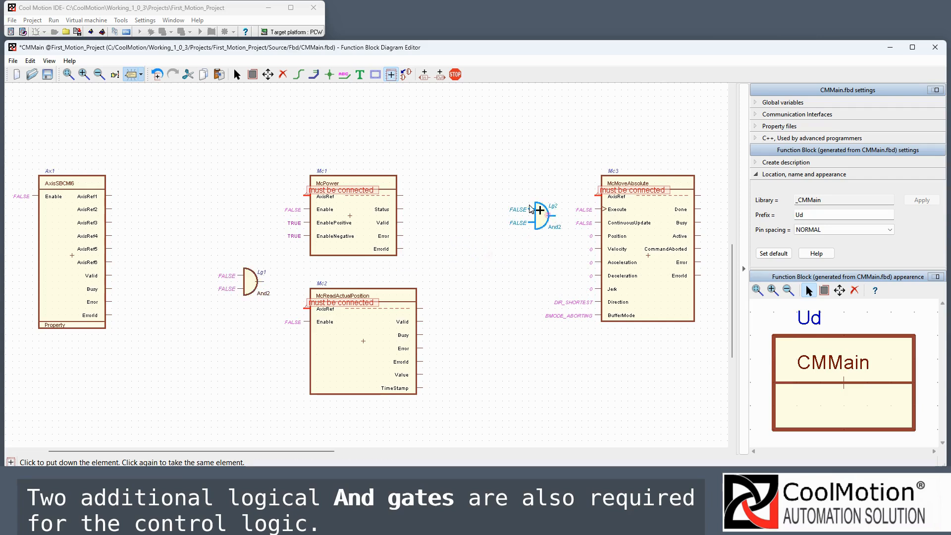
# - Put down the second And2 gate beside McMoveAbsolute, and wire AxisSBCMI6's AxisRef1 through McPower's AxisRef line to McMoveAbsolute's AxisRef
pyautogui.click(530, 207)
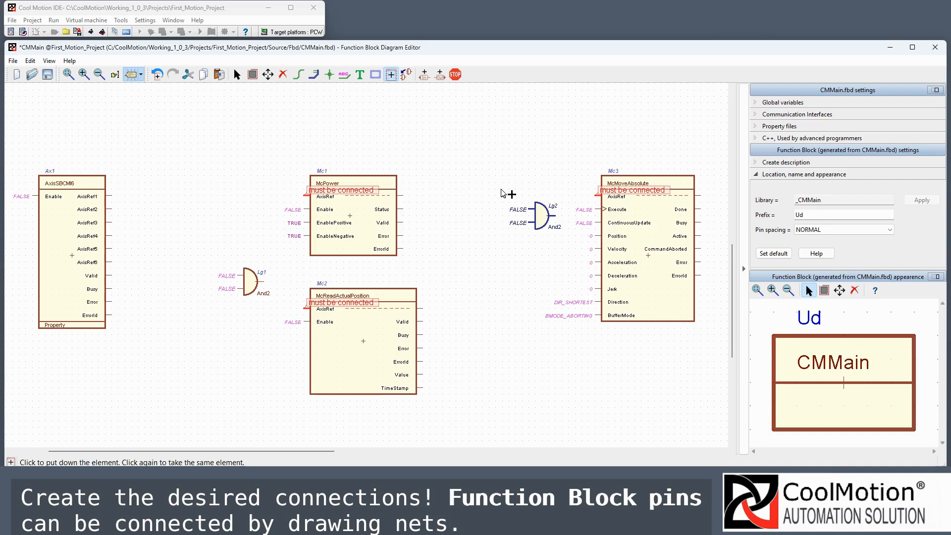
pyautogui.click(299, 74)
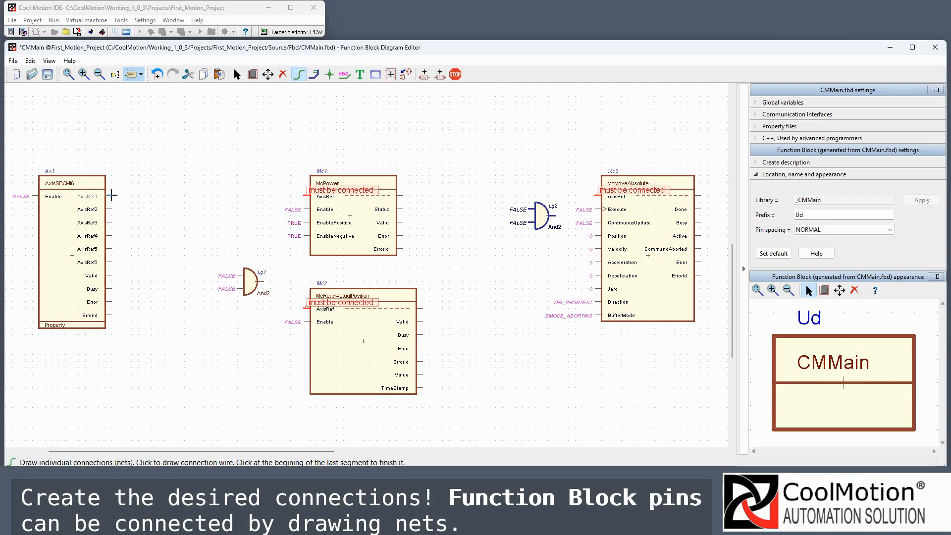
pyautogui.click(112, 195)
pyautogui.click(307, 195)
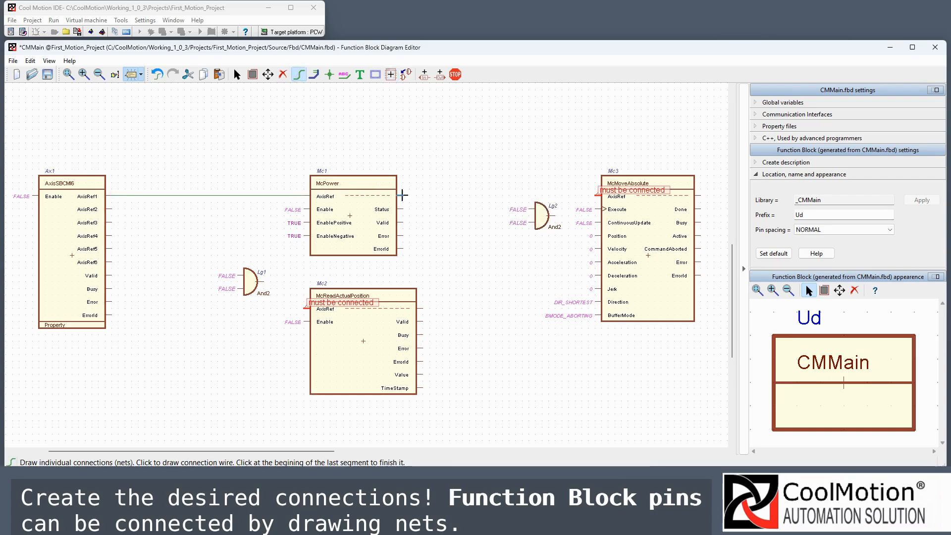
pyautogui.click(402, 195)
pyautogui.click(599, 195)
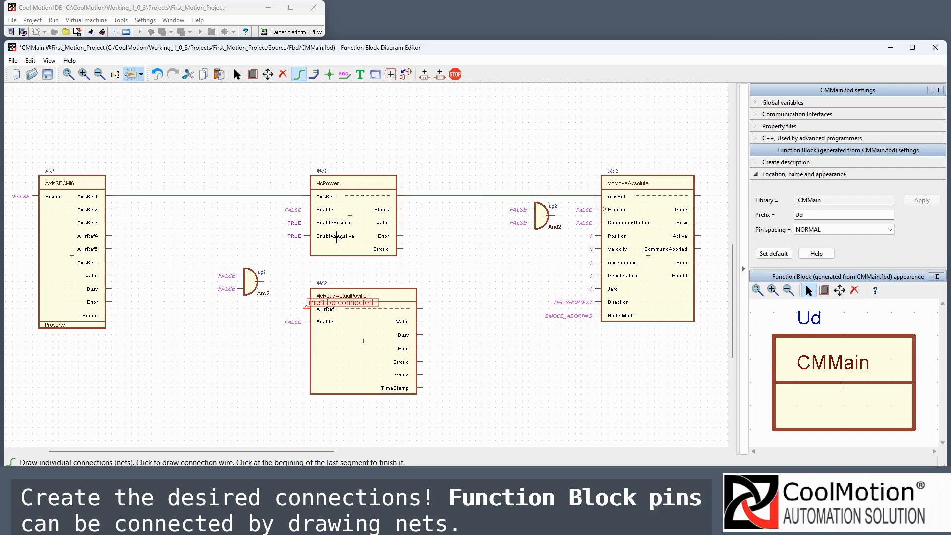
# - Wire AxisSBCMI6's Valid output to the first And2 gate's upper input and that gate's output to McPower's Enable pin
pyautogui.click(112, 275)
pyautogui.click(242, 276)
pyautogui.click(265, 281)
pyautogui.click(303, 209)
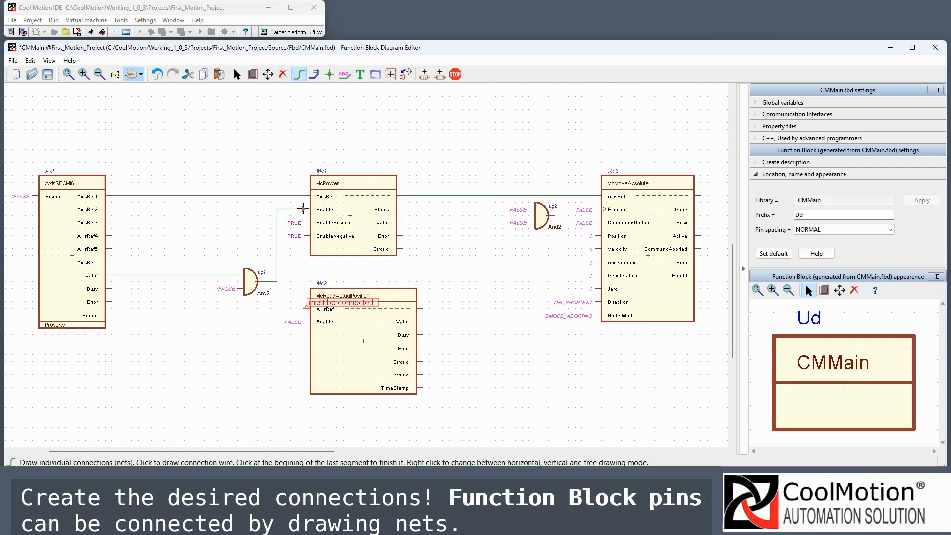
# - Wire McPower's Status output to the second And2 gate's upper input and that gate's output to McMoveAbsolute's Execute pin
pyautogui.click(402, 209)
pyautogui.click(528, 208)
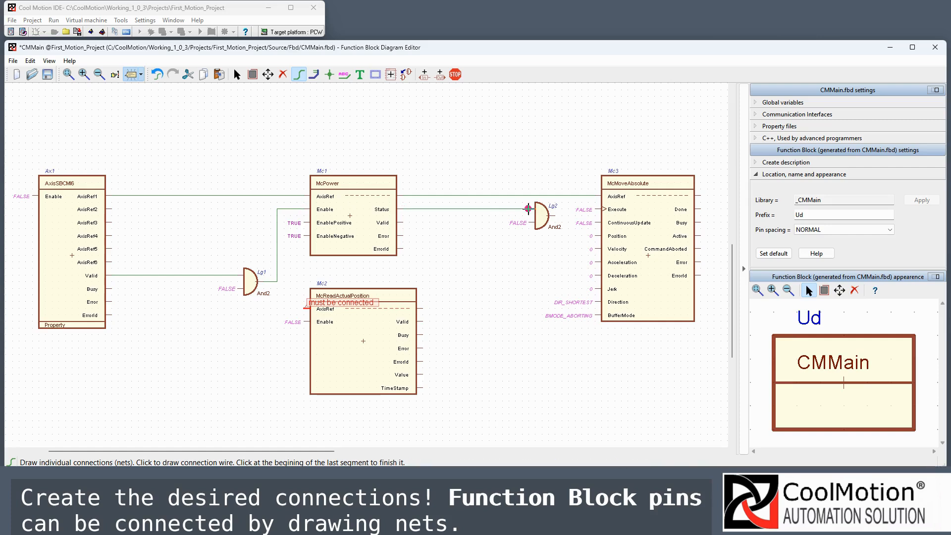
pyautogui.click(555, 216)
pyautogui.click(594, 208)
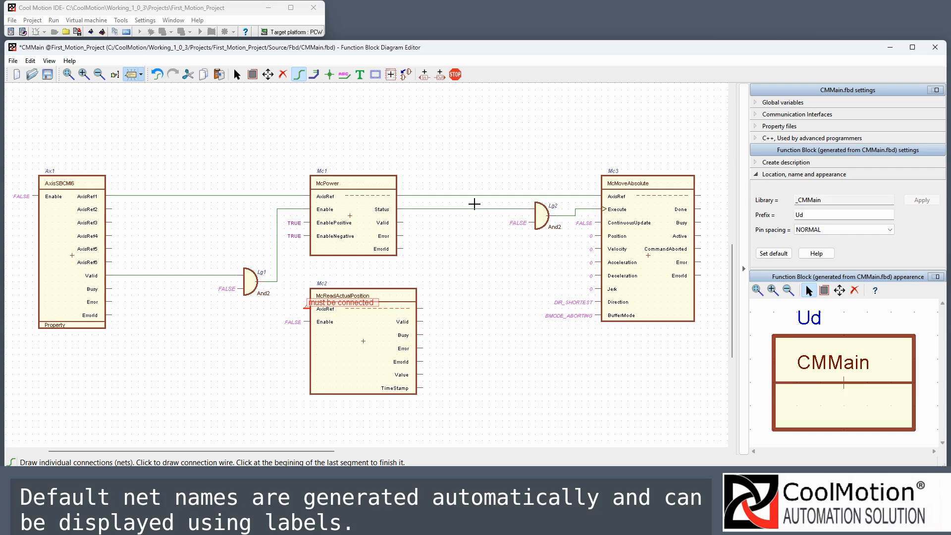
# - Add a net name label above the AxisRef1 net between AxisSBCMI6 and McPower
pyautogui.moveTo(171, 196)
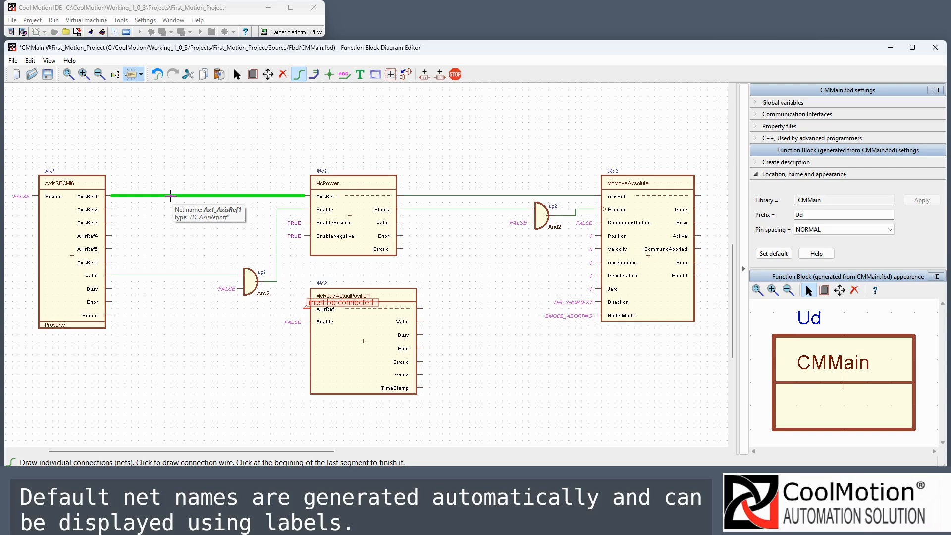
pyautogui.rightClick(171, 195)
pyautogui.click(202, 241)
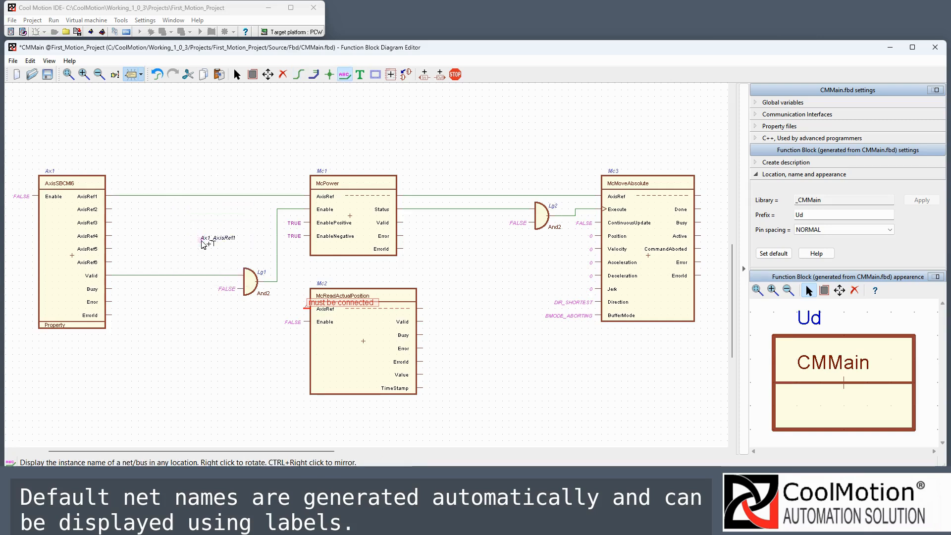
pyautogui.click(174, 197)
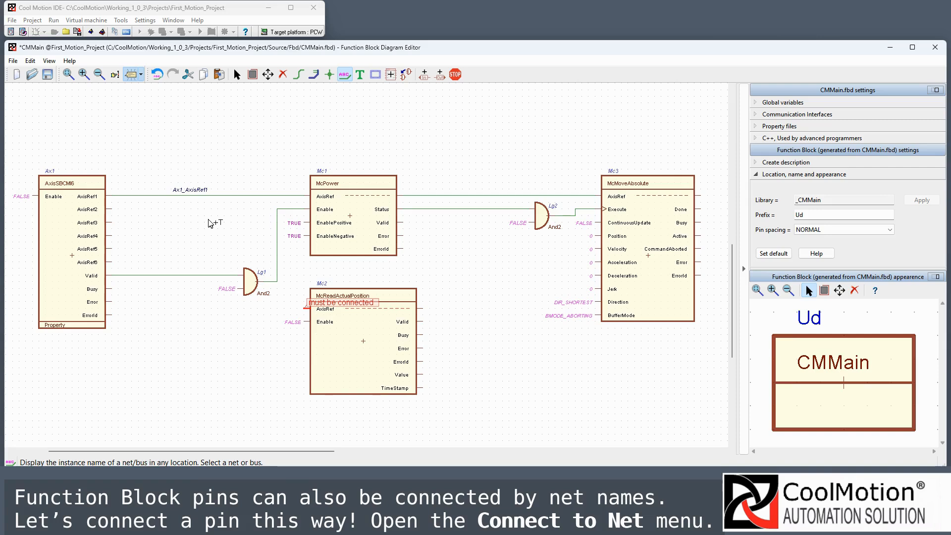
# - Connect McReadActualPosition's AxisRef input pin to the Ax1_AxisRef1 net by net name
pyautogui.rightClick(362, 338)
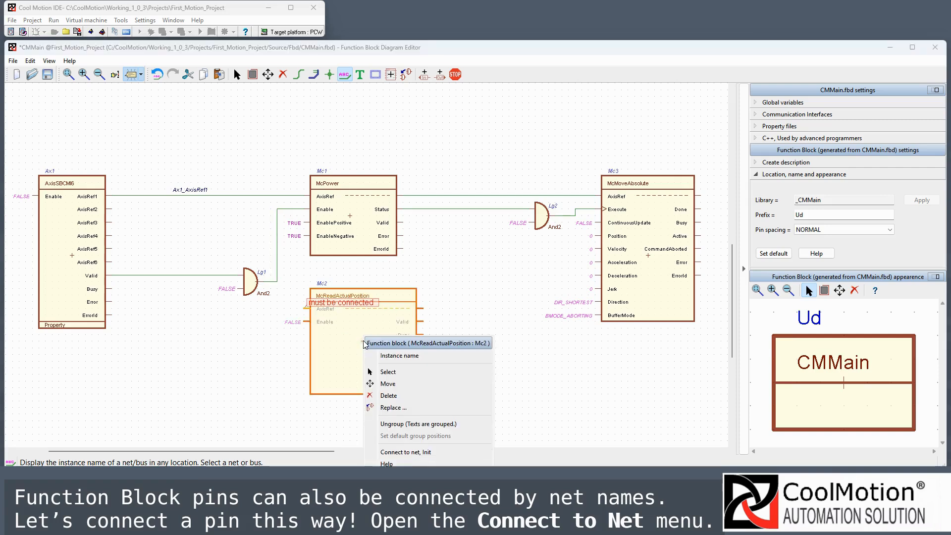
pyautogui.click(406, 455)
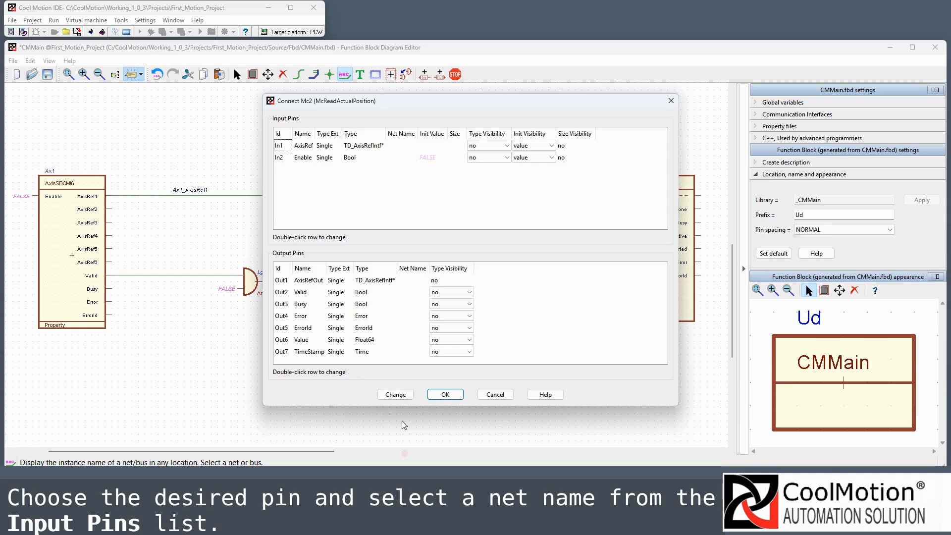
pyautogui.doubleClick(375, 146)
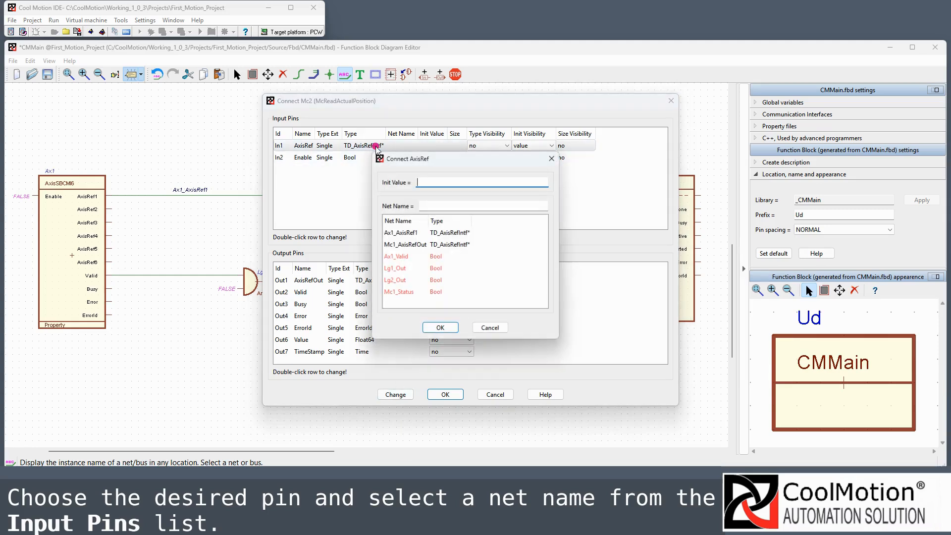
pyautogui.click(411, 233)
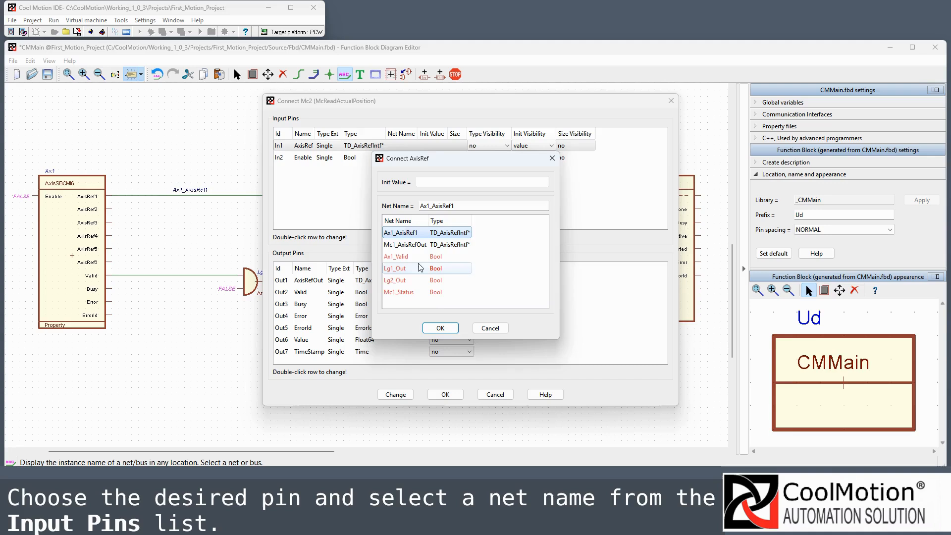
pyautogui.click(440, 328)
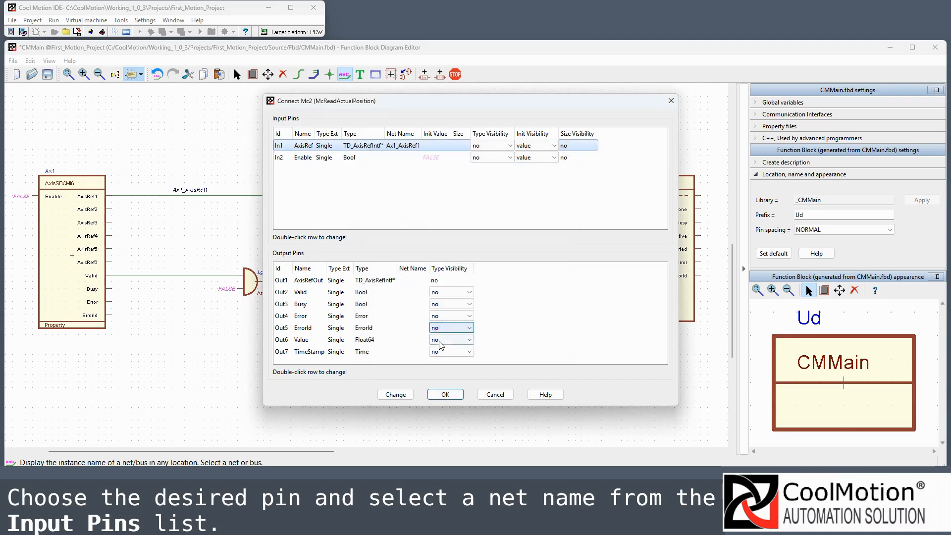
pyautogui.click(445, 395)
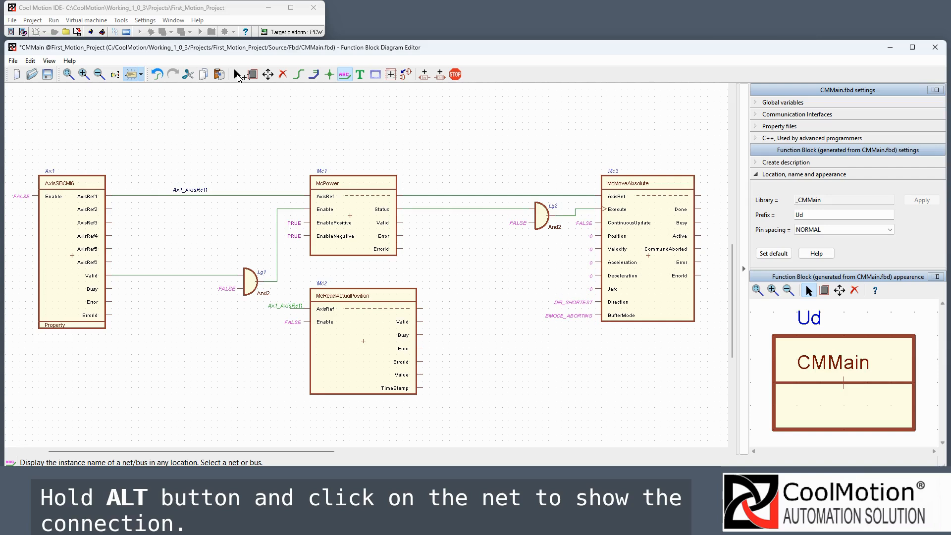
# - Select the entire net at McReadActualPosition's AxisRef pin to examine its connection
pyautogui.click(237, 74)
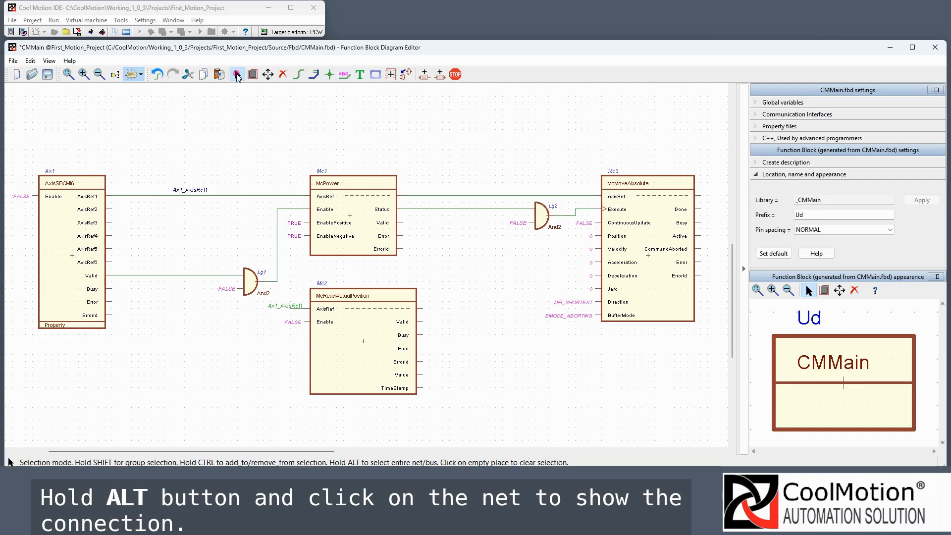
pyautogui.keyDown('alt'); pyautogui.click(298, 308); pyautogui.keyUp('alt')
pyautogui.keyDown('alt'); pyautogui.click(299, 308); pyautogui.keyUp('alt')
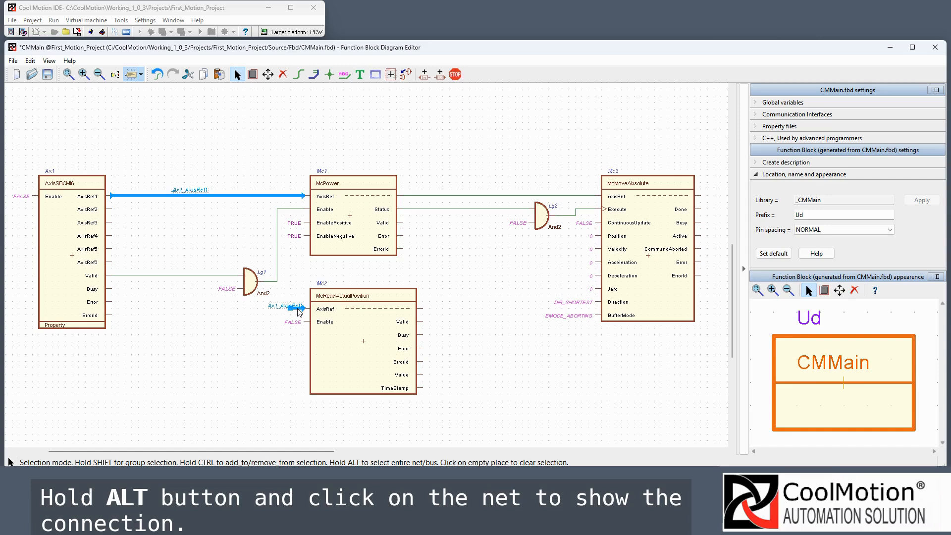
# - Wire McReadActualPosition's Enable pin to the net leaving AxisSBCMI6's Valid output
pyautogui.click(298, 74)
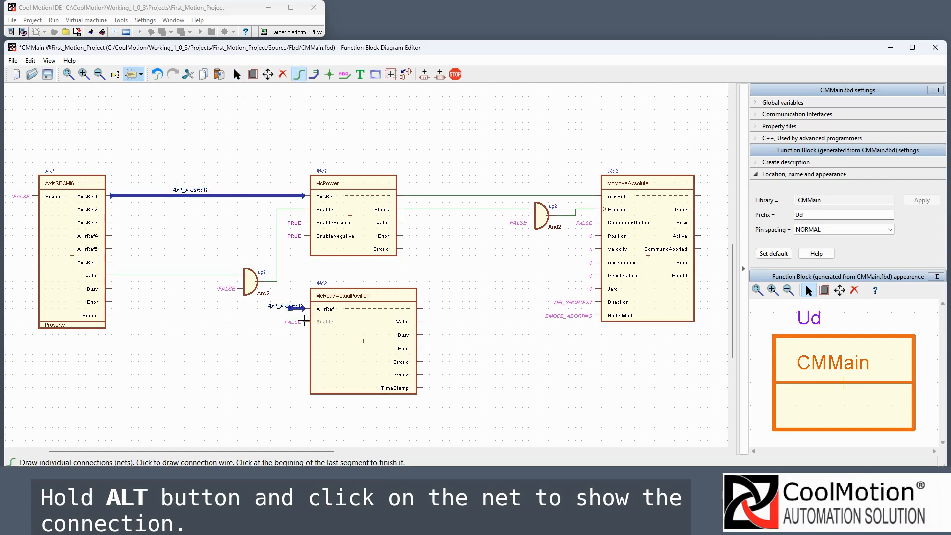
pyautogui.click(303, 322)
pyautogui.click(145, 274)
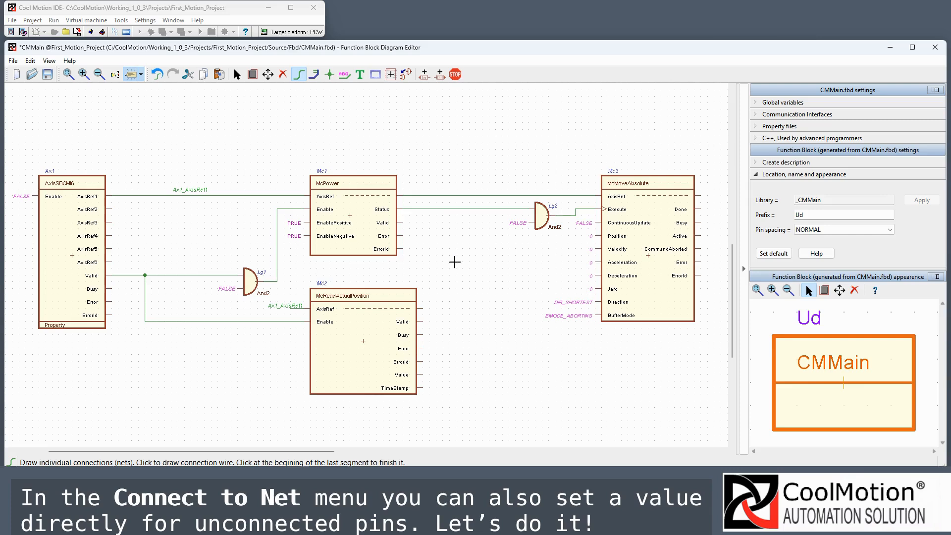
# - Set the initial values of McMoveAbsolute's Position and Velocity input pins to 20
pyautogui.rightClick(647, 253)
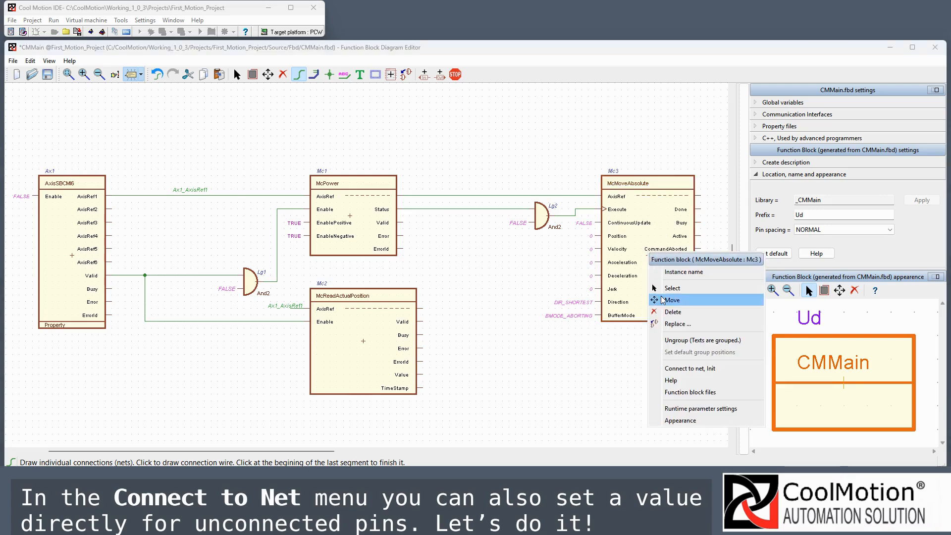
pyautogui.click(688, 367)
pyautogui.doubleClick(469, 186)
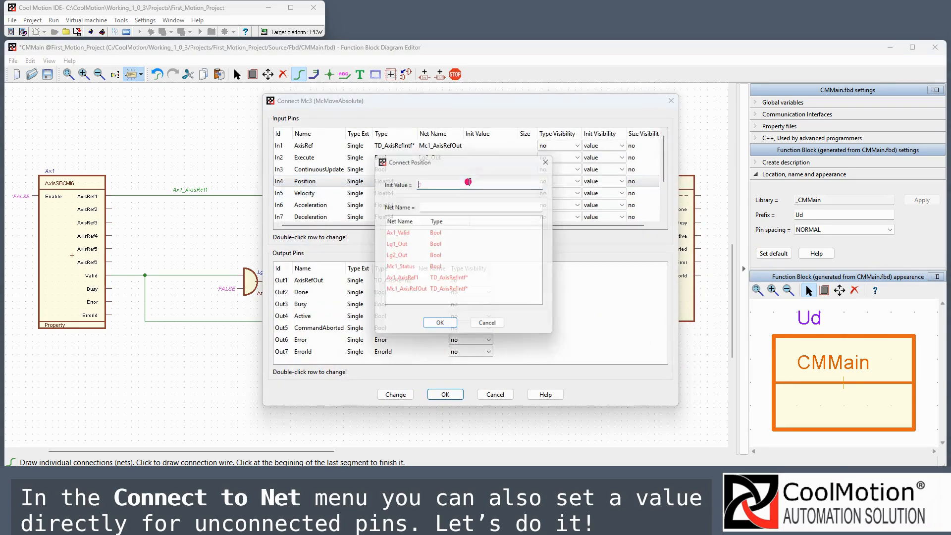
pyautogui.write('20')
pyautogui.press('Return')
pyautogui.doubleClick(468, 193)
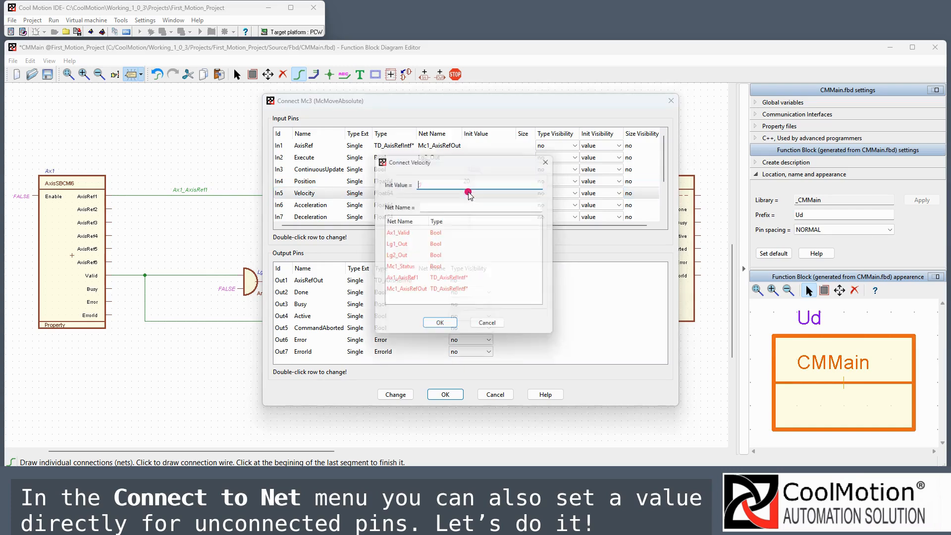
pyautogui.write('20')
pyautogui.press('Return')
# - Set McMoveAbsolute's Acceleration and Deceleration initial values to 20 and its Jerk to 40, and apply the pin settings
pyautogui.doubleClick(468, 205)
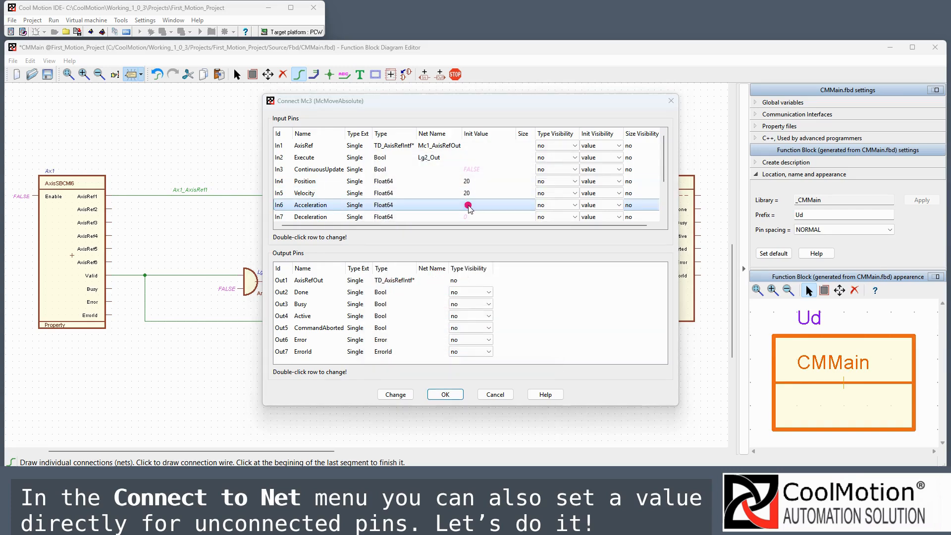
pyautogui.write('20')
pyautogui.press('Return')
pyautogui.doubleClick(469, 217)
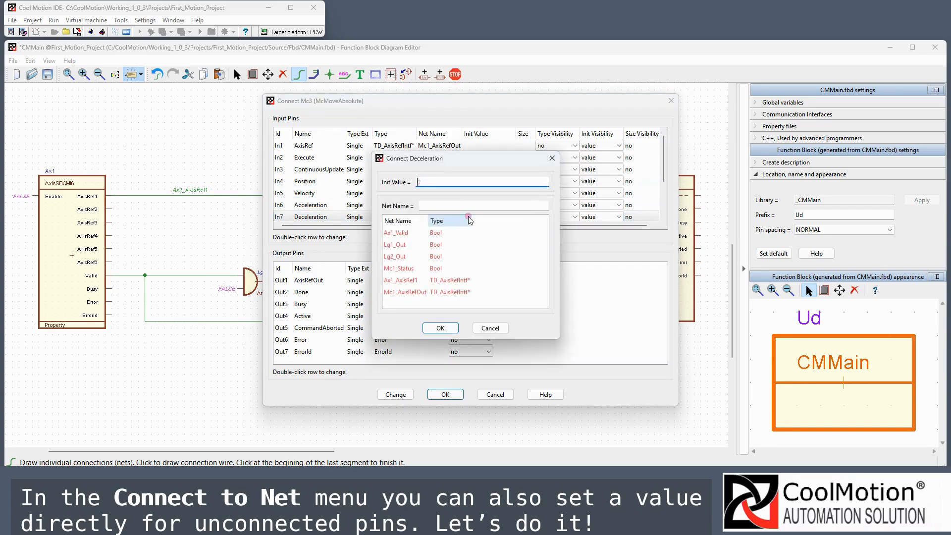
pyautogui.write('20')
pyautogui.press('Return')
pyautogui.scroll(-1, 469, 220)
pyautogui.doubleClick(469, 194)
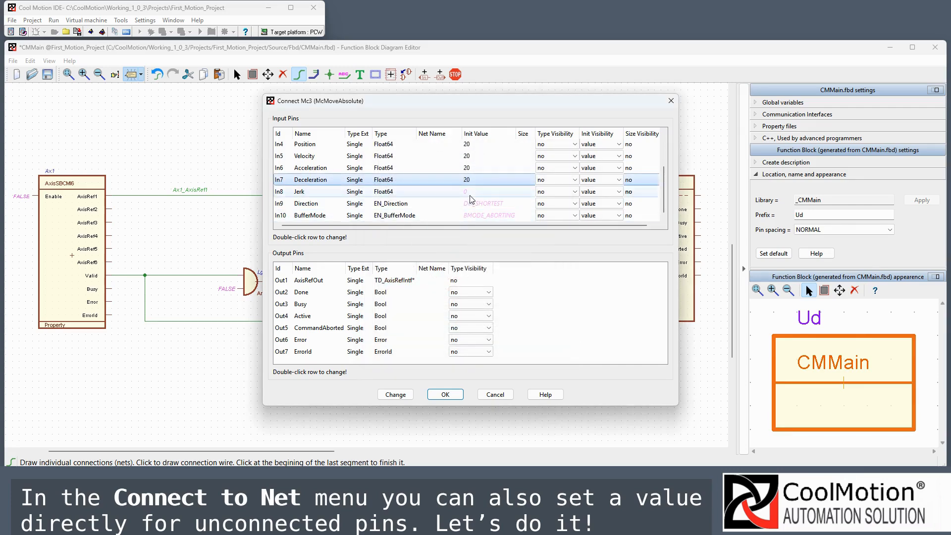
pyautogui.write('40')
pyautogui.press('Return')
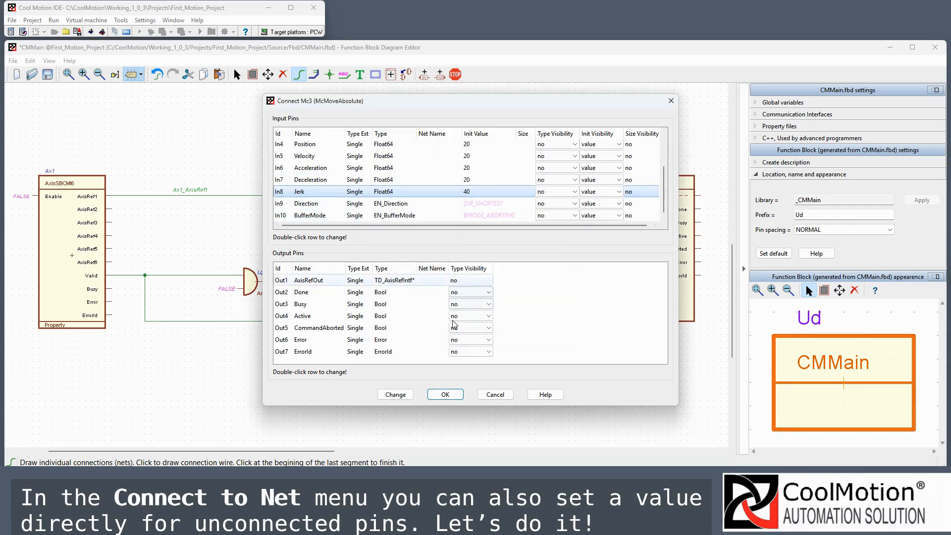
pyautogui.click(446, 394)
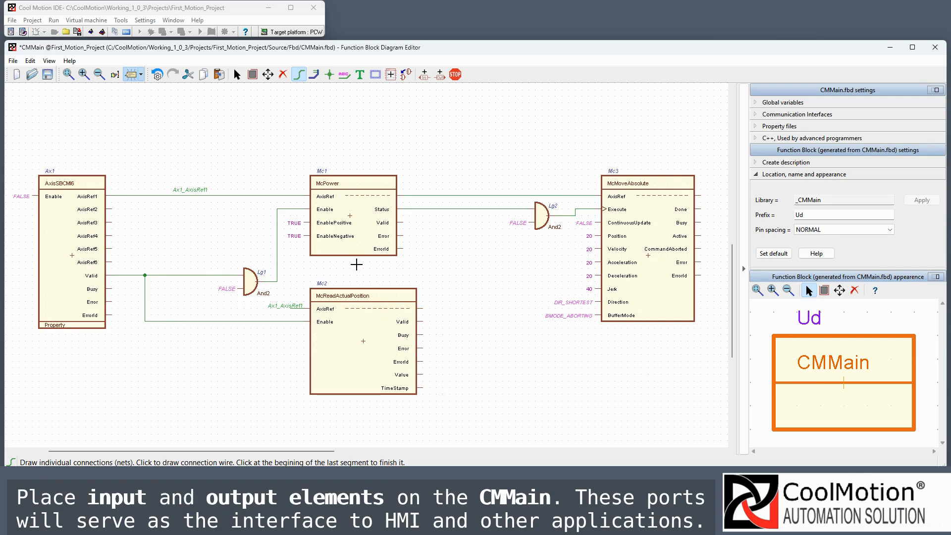
# - Place four input ports: at AxisSBCMI6's Enable, at each And2 gate's lower input, and one below the port beside McMoveAbsolute's gate
pyautogui.scroll(-2, 356, 264)
pyautogui.scroll(-4, 844, 384)
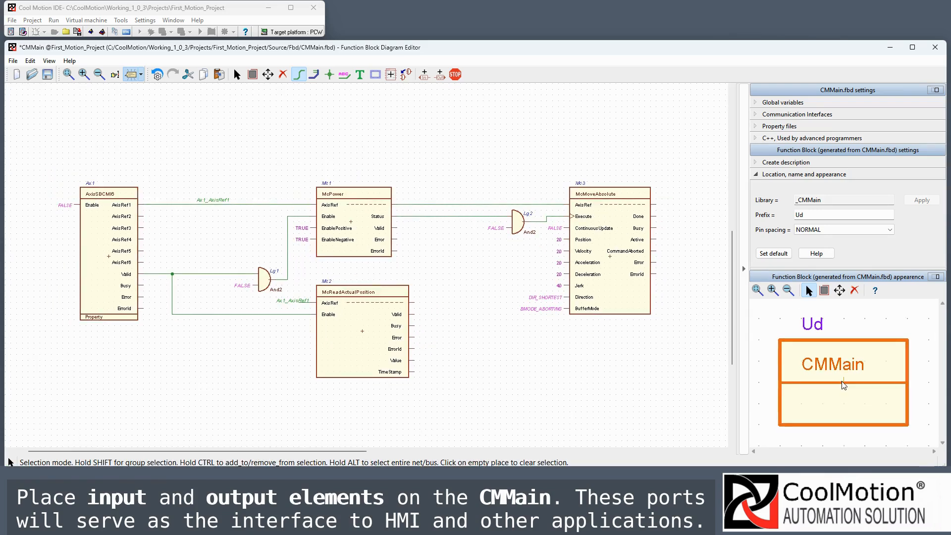
pyautogui.scroll(-2, 843, 384)
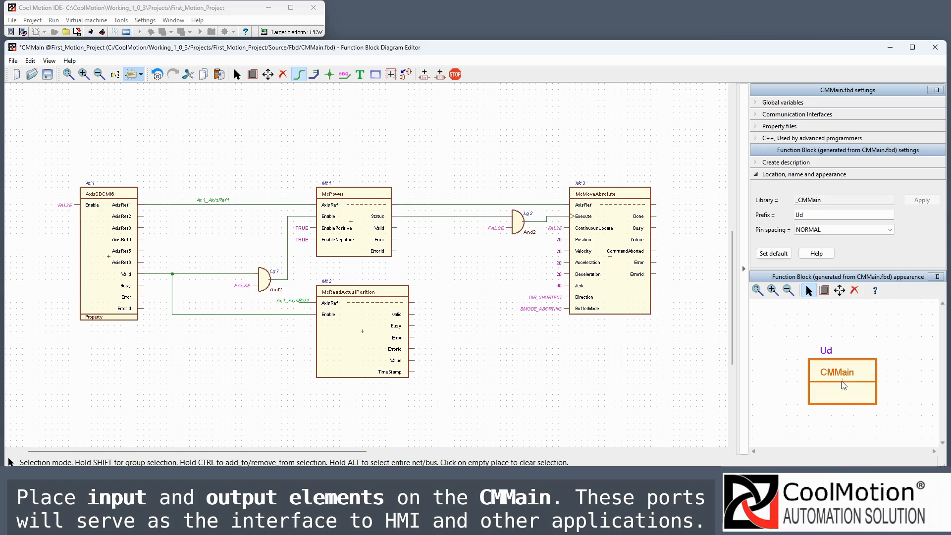
pyautogui.click(425, 76)
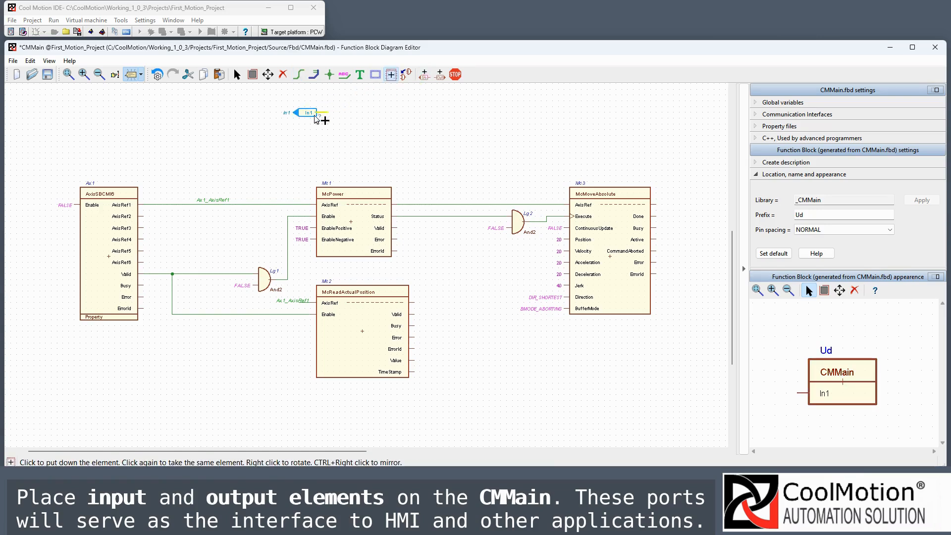
pyautogui.click(58, 205)
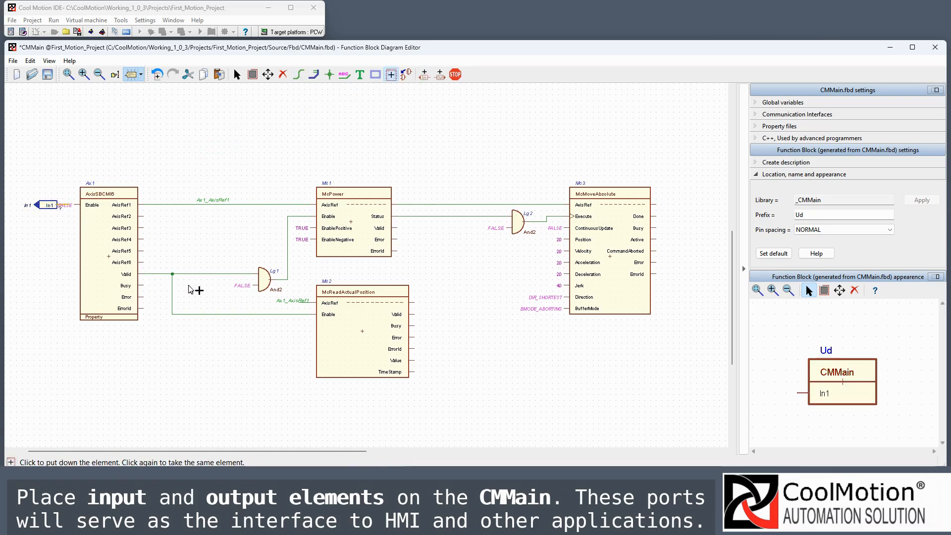
pyautogui.click(226, 286)
pyautogui.click(447, 229)
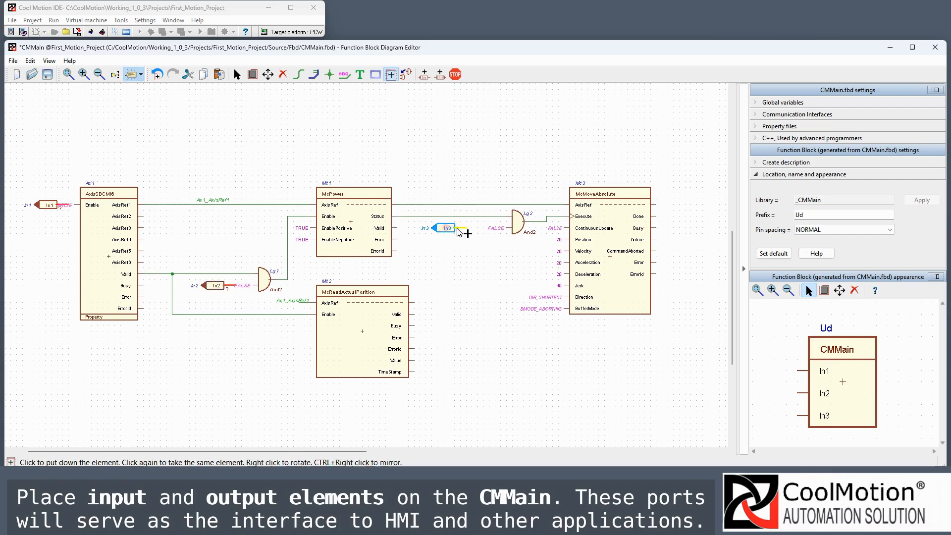
pyautogui.click(478, 230)
pyautogui.click(479, 244)
pyautogui.click(480, 260)
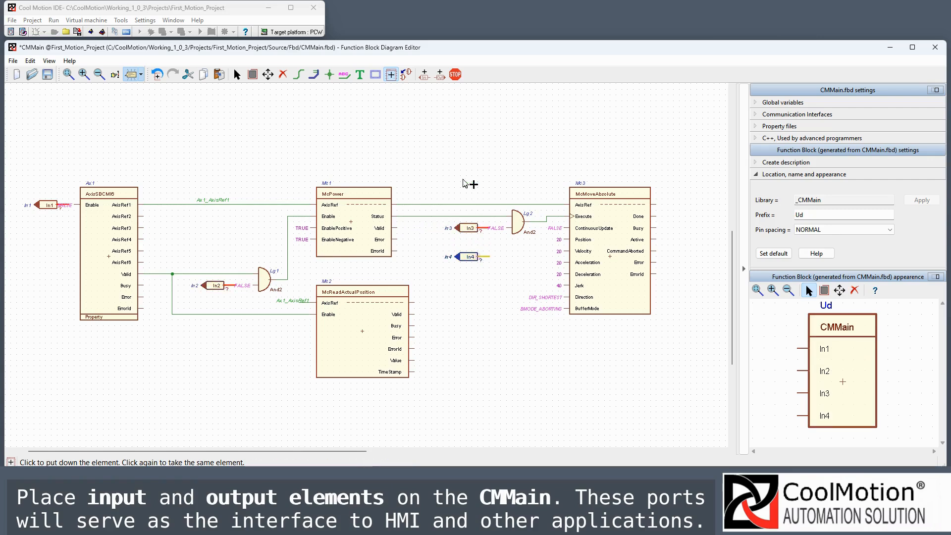
# - Place four output ports: one above the gap after AxisSBCMI6, one after McPower, one after McMoveAbsolute, and one beside McReadActualPosition's Value pin
pyautogui.click(440, 74)
pyautogui.click(197, 168)
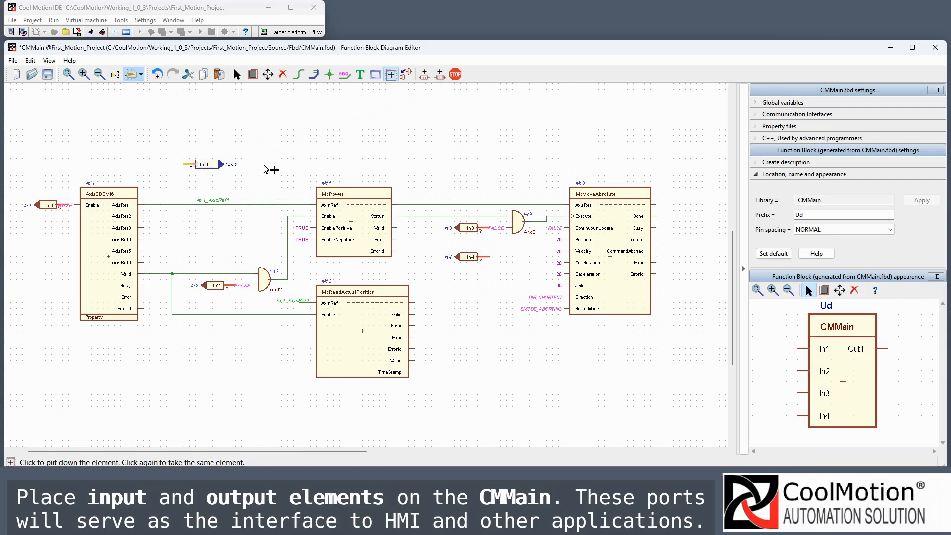
pyautogui.click(382, 167)
pyautogui.click(455, 167)
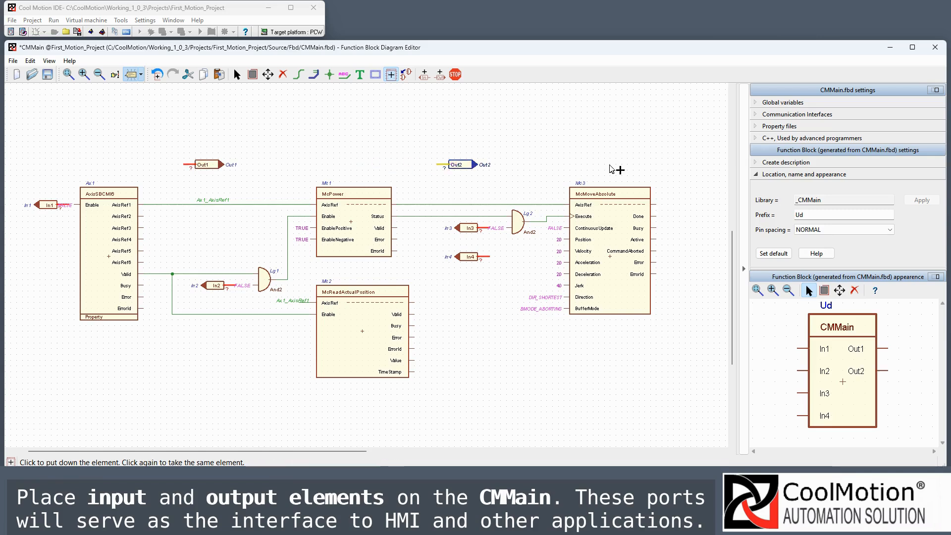
pyautogui.click(692, 168)
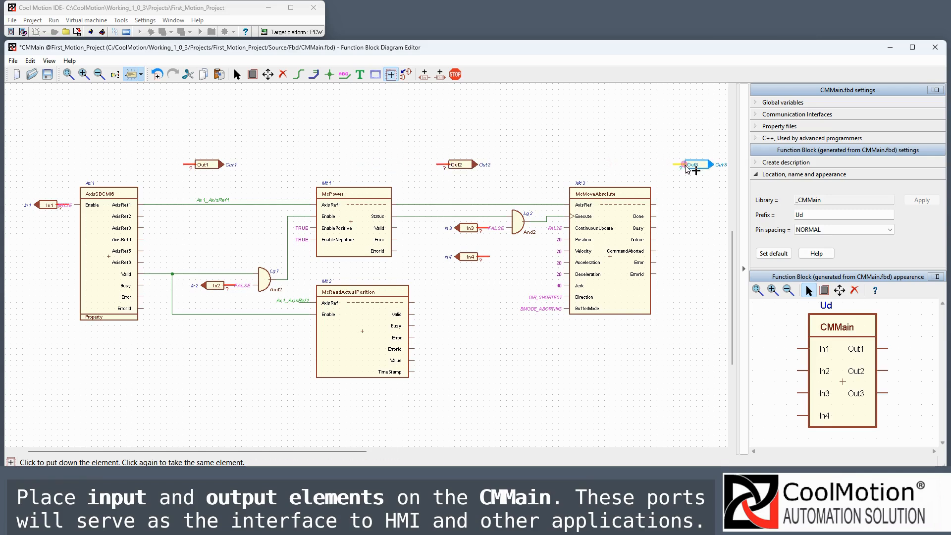
pyautogui.click(493, 314)
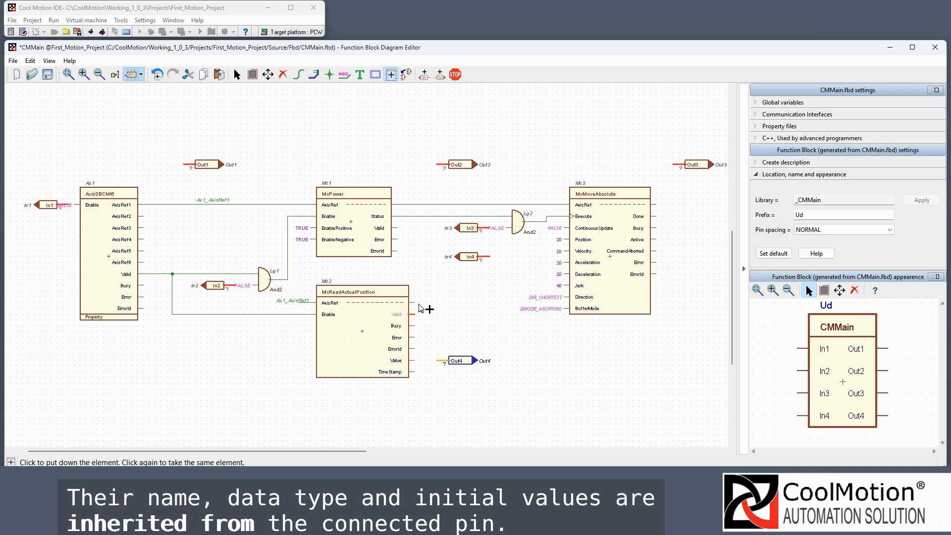
# - Wire the input ports to AxisSBCMI6's Enable, the lower input of each And2 gate, and McMoveAbsolute's Position pin
pyautogui.click(299, 76)
pyautogui.click(73, 204)
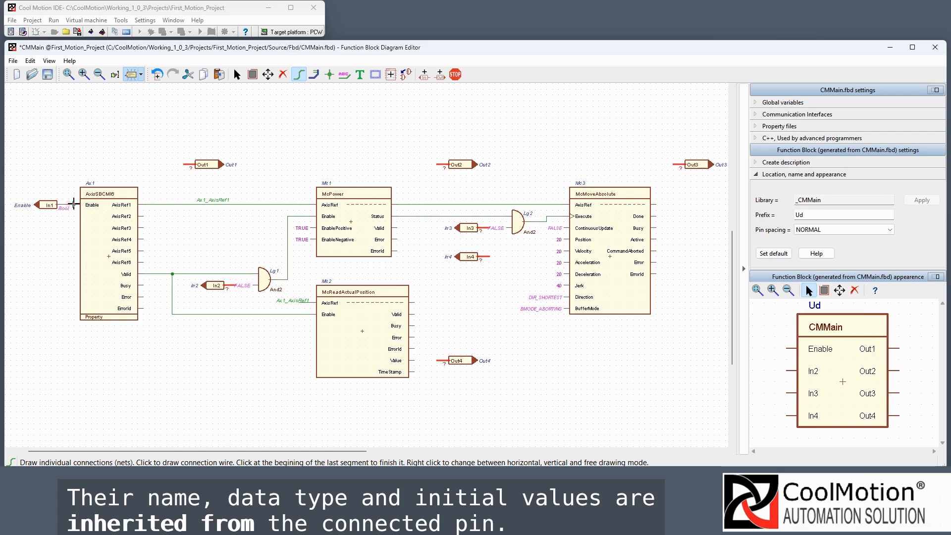
pyautogui.click(253, 285)
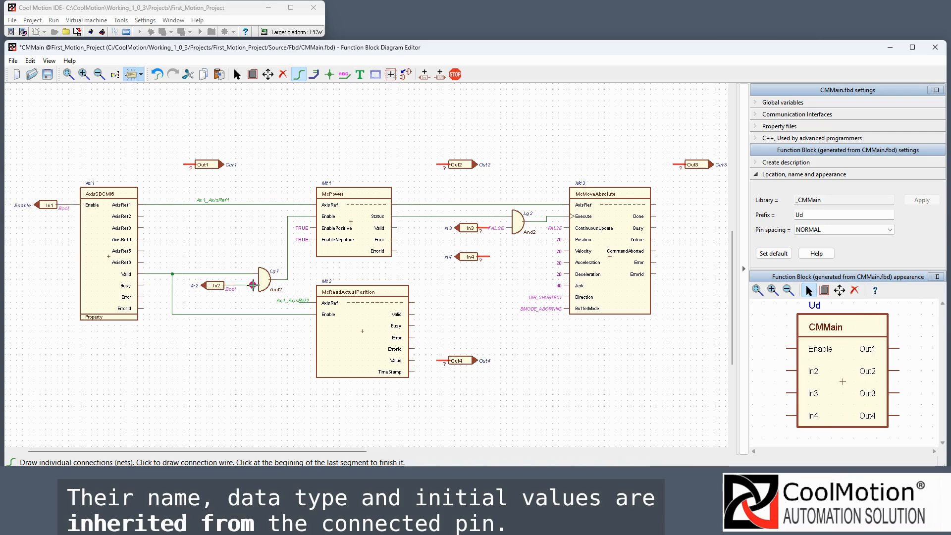
pyautogui.click(506, 228)
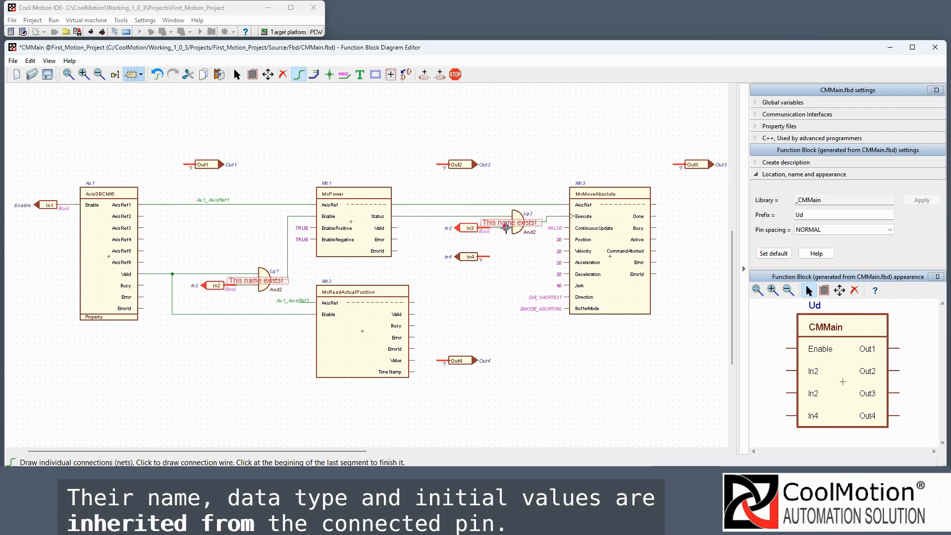
pyautogui.click(488, 256)
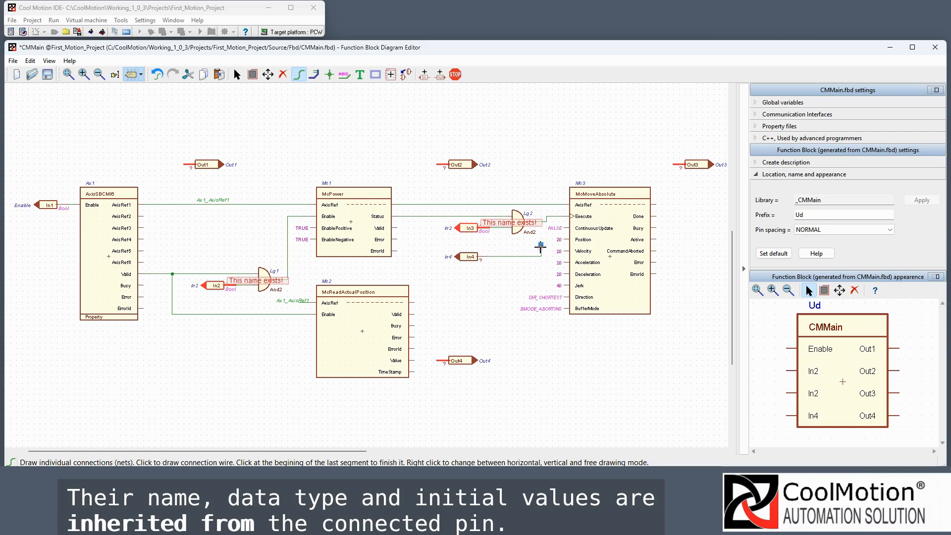
pyautogui.click(567, 240)
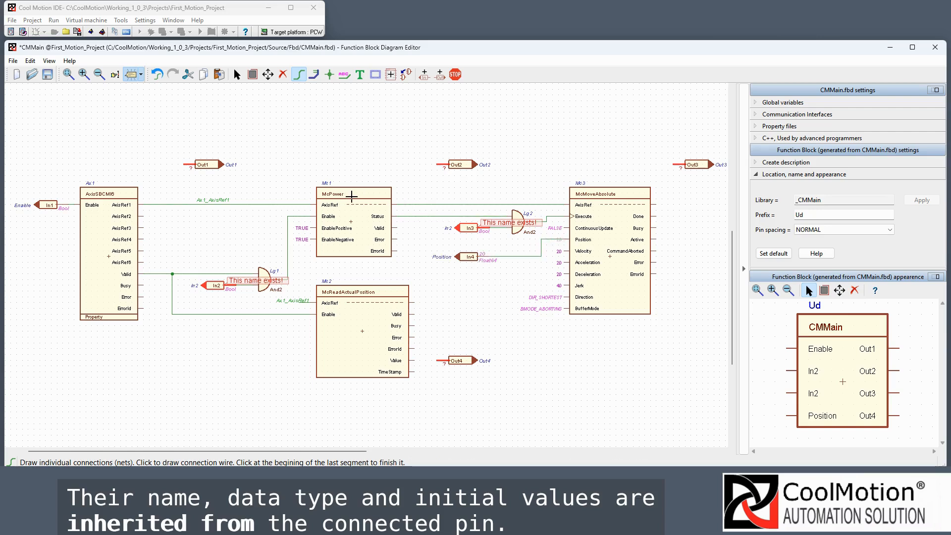
# - Wire the output ports to AxisSBCMI6's Valid net, McPower's Status net, McMoveAbsolute's Done pin and McReadActualPosition's Value pin
pyautogui.click(185, 165)
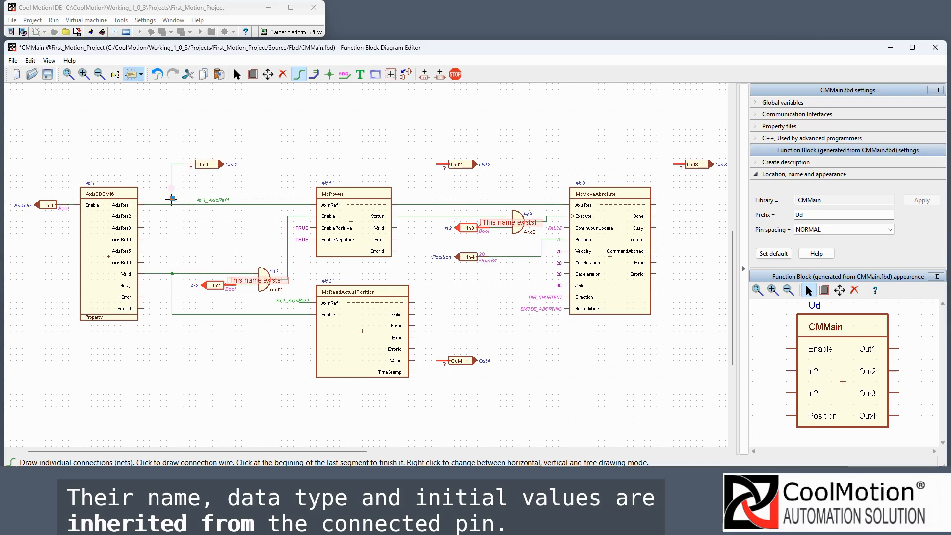
pyautogui.click(173, 274)
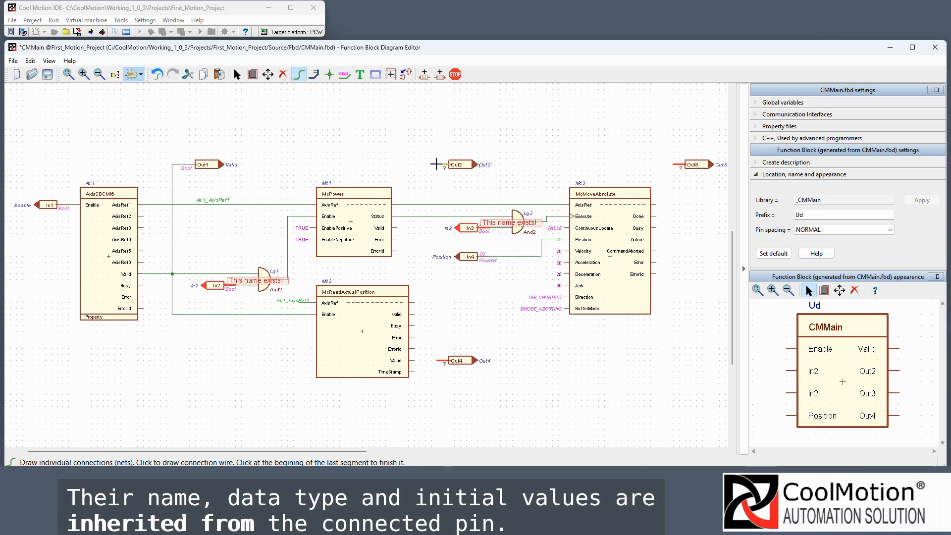
pyautogui.click(435, 165)
pyautogui.click(425, 216)
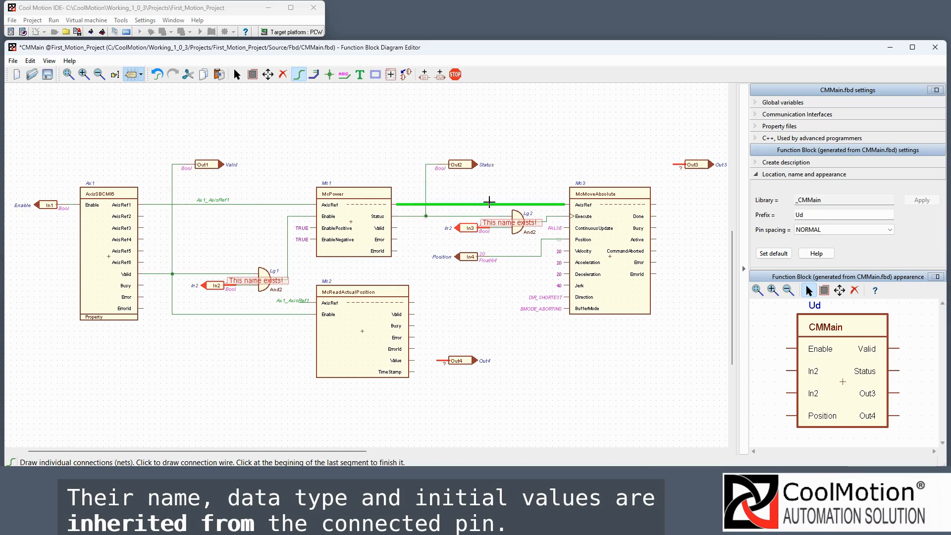
pyautogui.click(675, 165)
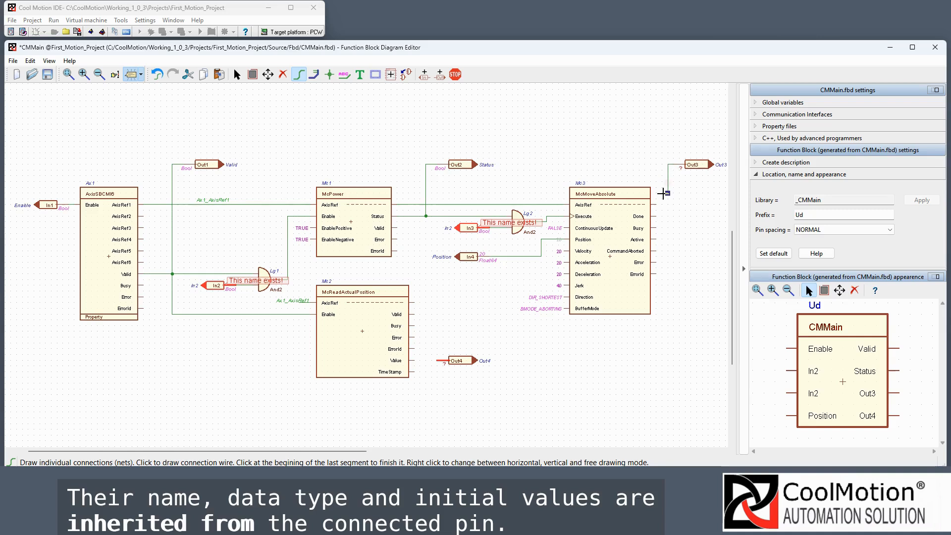
pyautogui.click(656, 216)
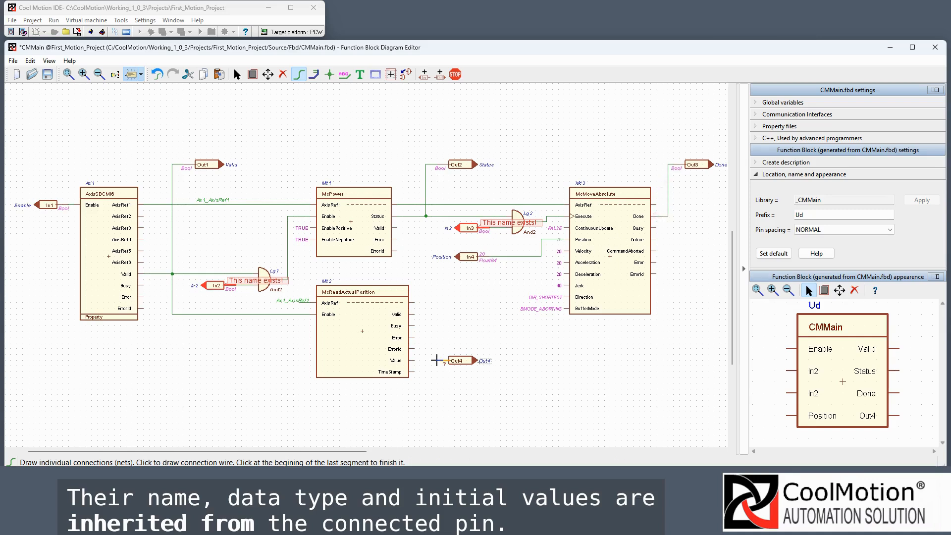
pyautogui.click(436, 360)
pyautogui.click(413, 360)
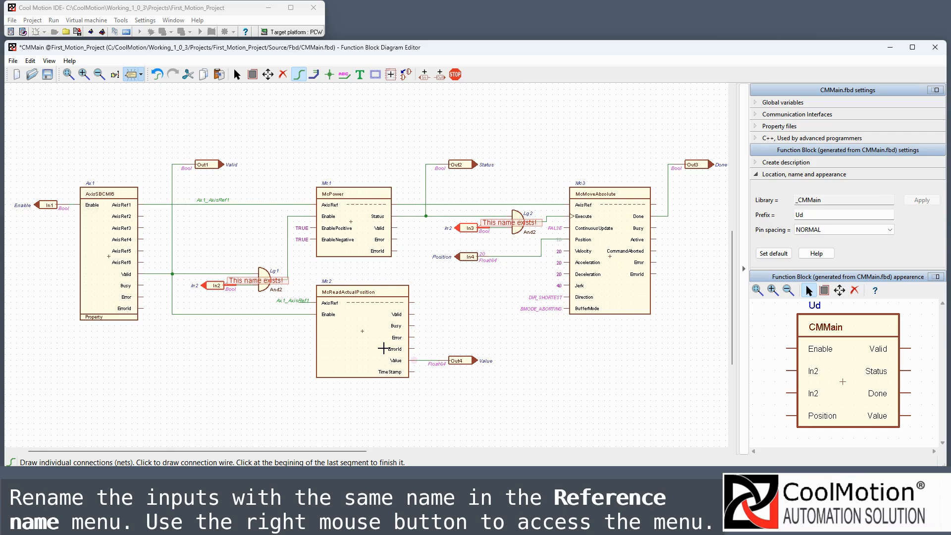
# - Set the reference name of the input port at McPower's And2 gate to Power and the one at McMoveAbsolute's gate to Start
pyautogui.rightClick(216, 285)
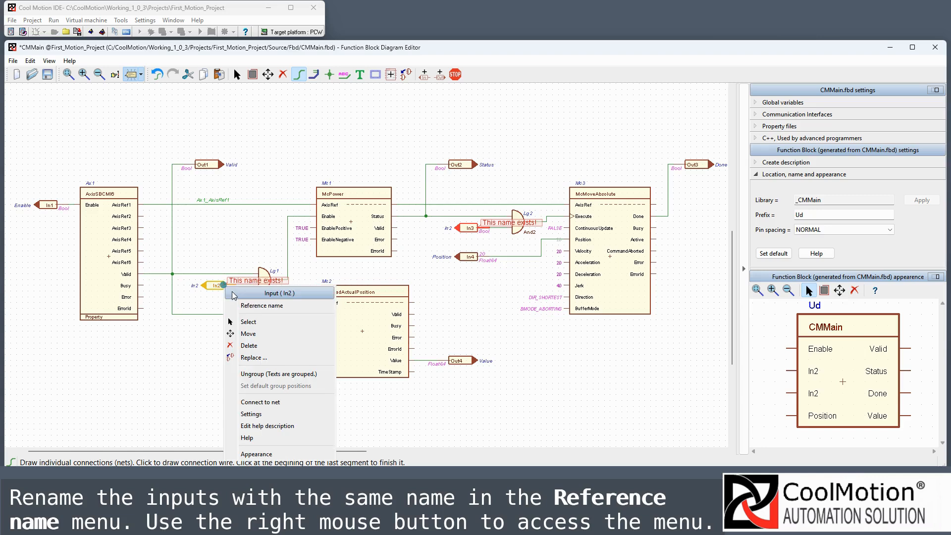
pyautogui.click(260, 308)
pyautogui.write('Po')
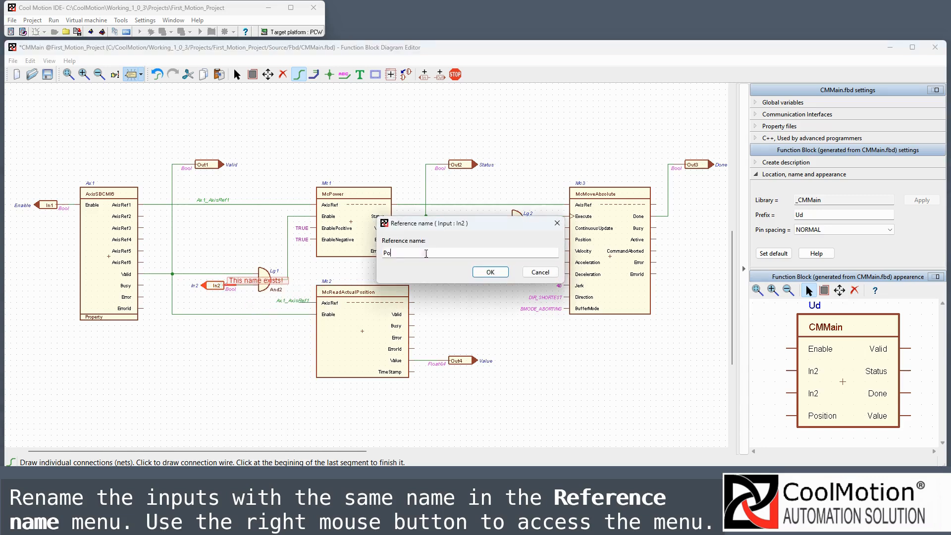
pyautogui.write('wer')
pyautogui.click(490, 272)
pyautogui.rightClick(473, 228)
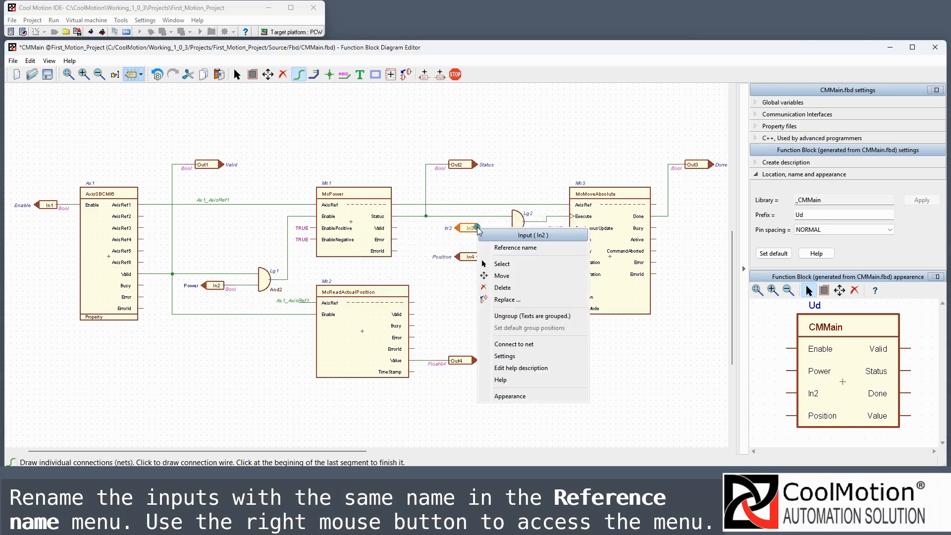
pyautogui.click(504, 248)
pyautogui.write('Start')
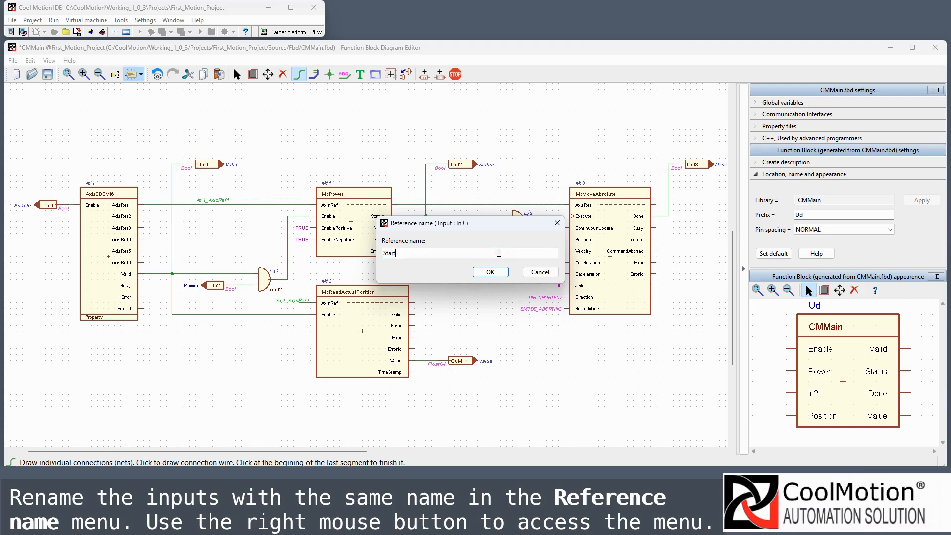
pyautogui.click(489, 272)
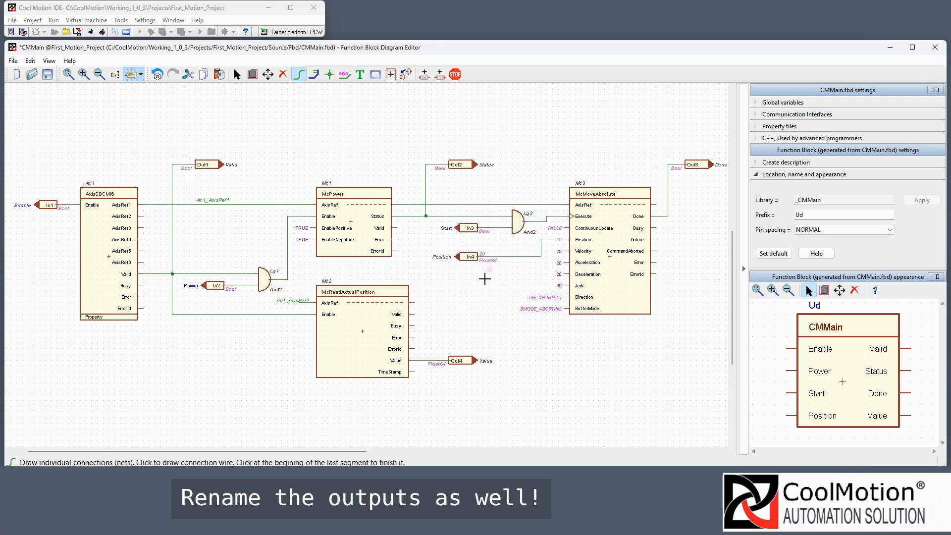
# - Set the reference name of the output port on McReadActualPosition's Value to ActPosition, and save and close the CMMain diagram
pyautogui.rightClick(456, 361)
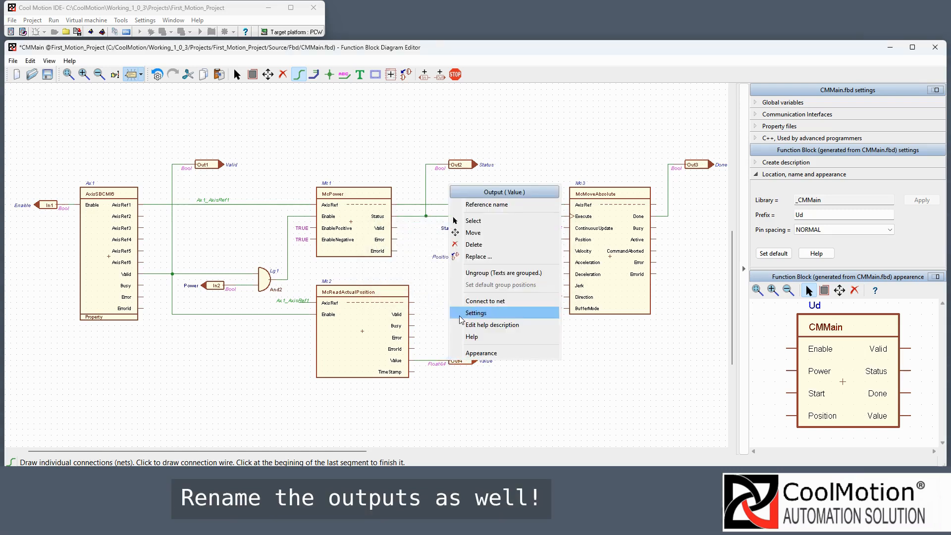
pyautogui.click(488, 206)
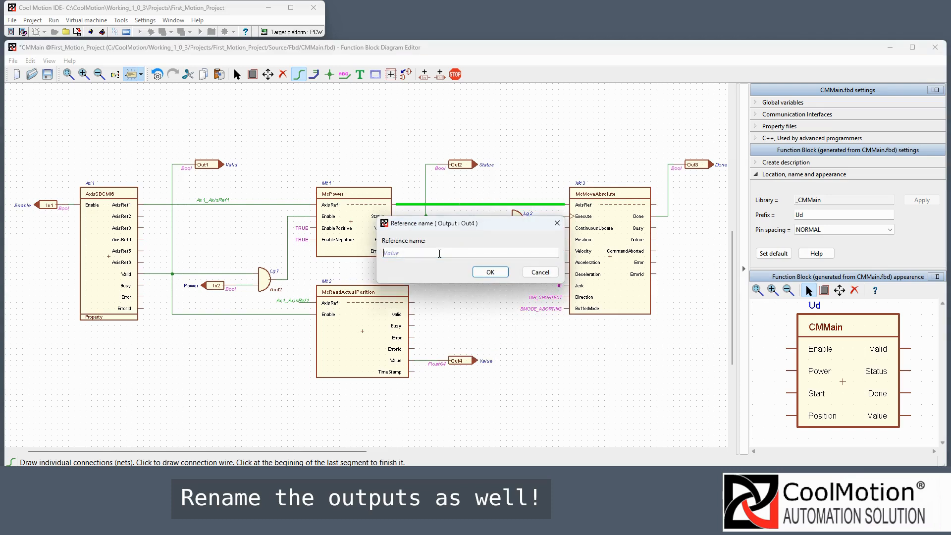
pyautogui.write('ActPosition')
pyautogui.click(483, 272)
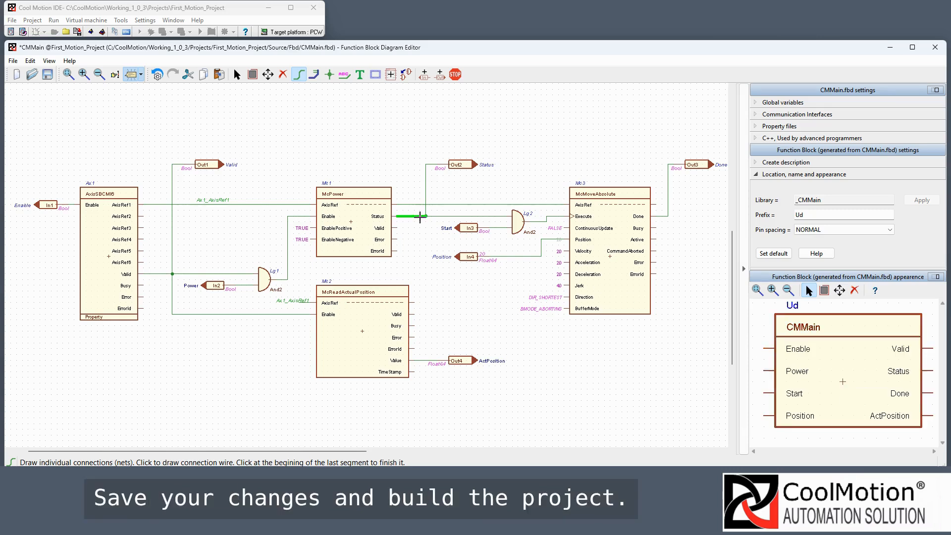
pyautogui.click(48, 75)
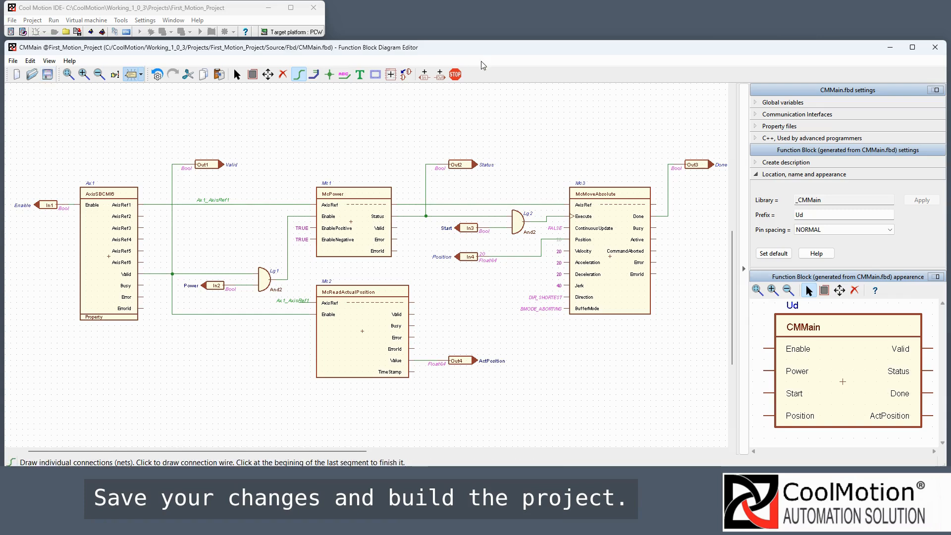
pyautogui.click(935, 47)
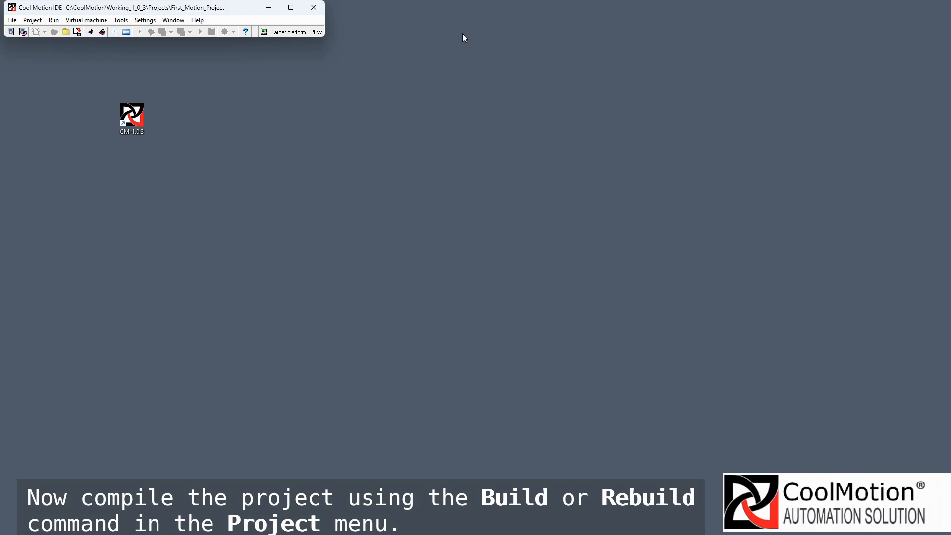
# - Build the project, compiling only the latest changes, and close the message window
pyautogui.click(32, 20)
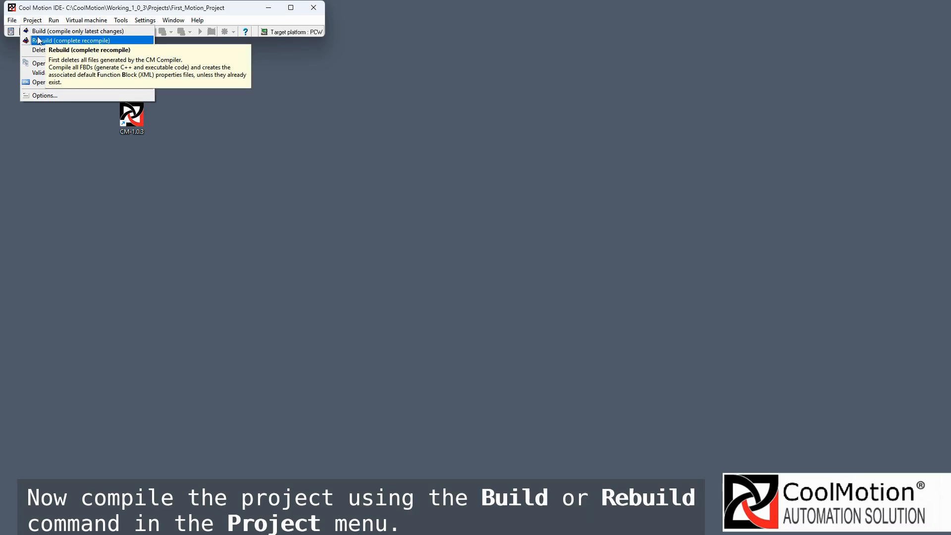
pyautogui.click(39, 30)
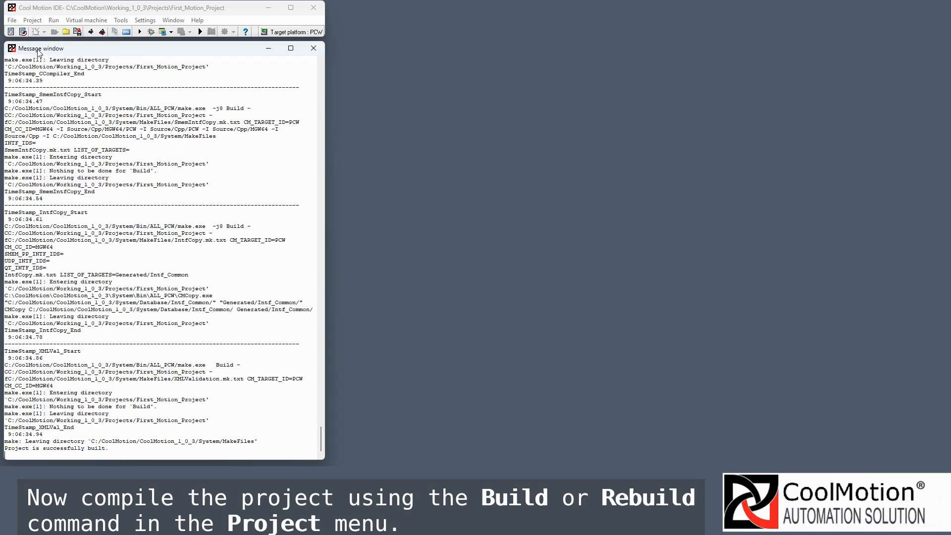
pyautogui.click(311, 49)
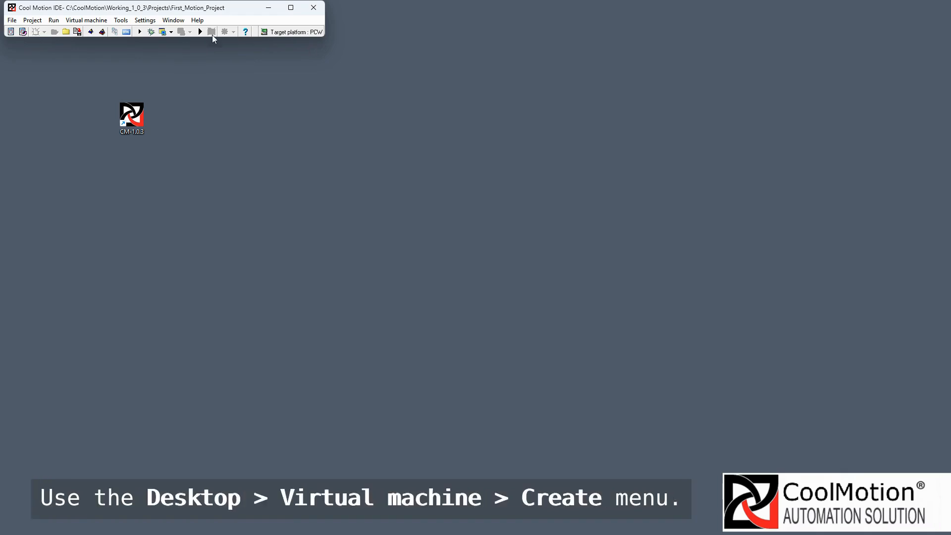
# - Create a virtual machine named SBCMI6_Virtual for the target PCW - PC with Microsoft Windows
pyautogui.click(86, 20)
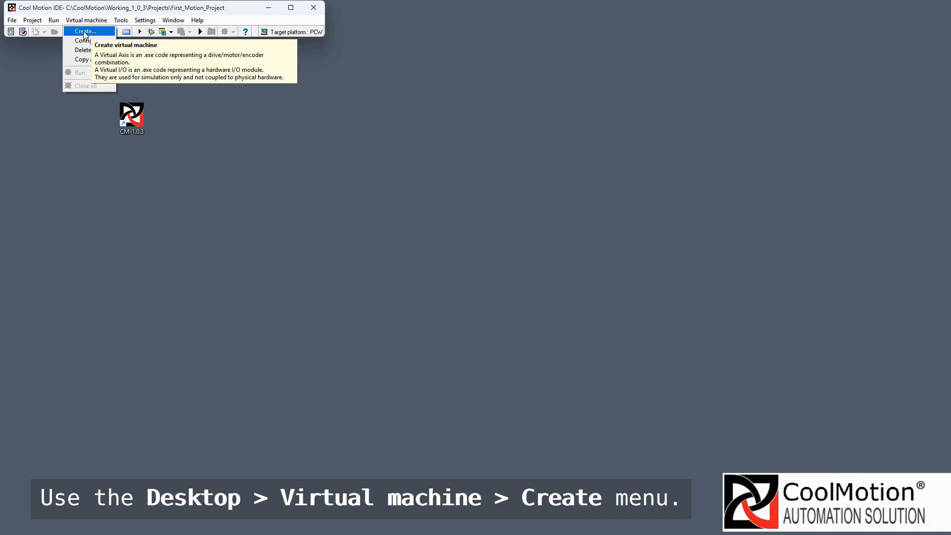
pyautogui.click(85, 31)
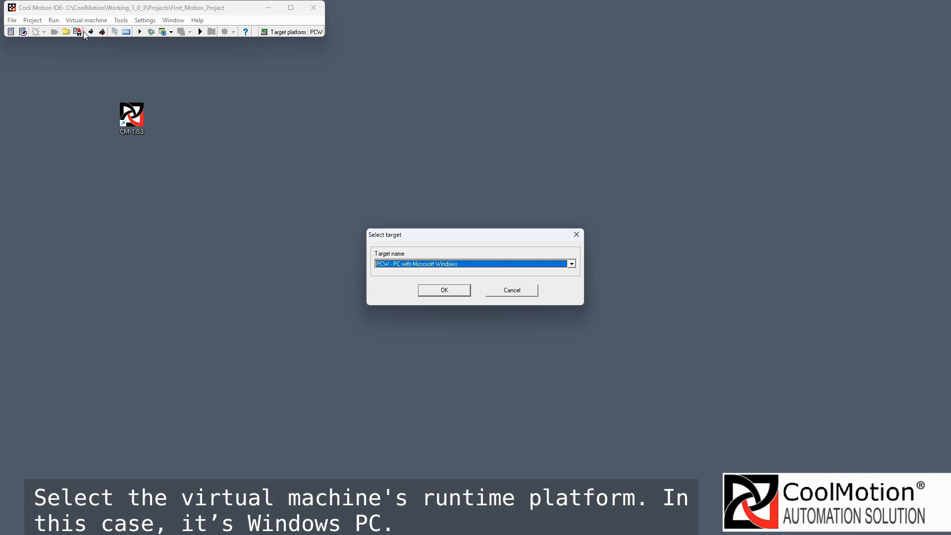
pyautogui.click(444, 291)
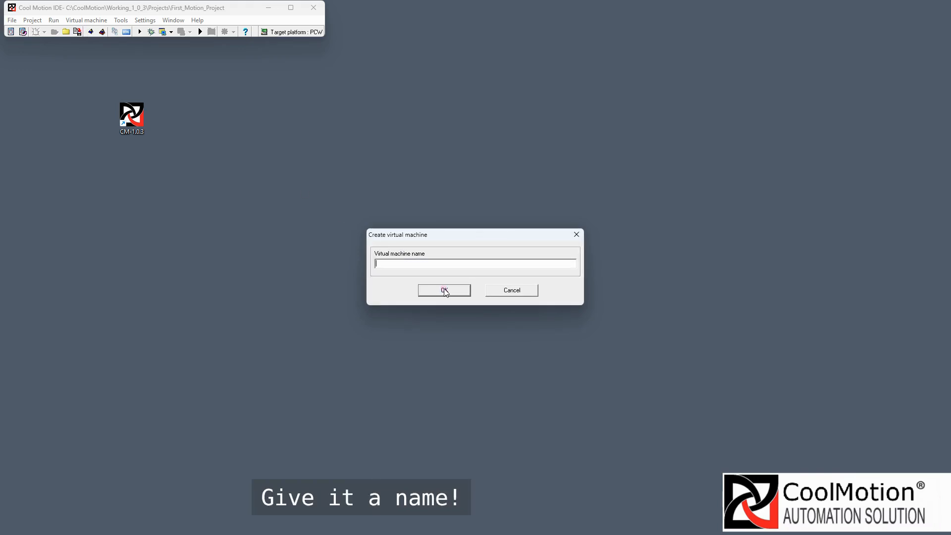
pyautogui.write('SBCMI6_Virtual')
pyautogui.click(444, 290)
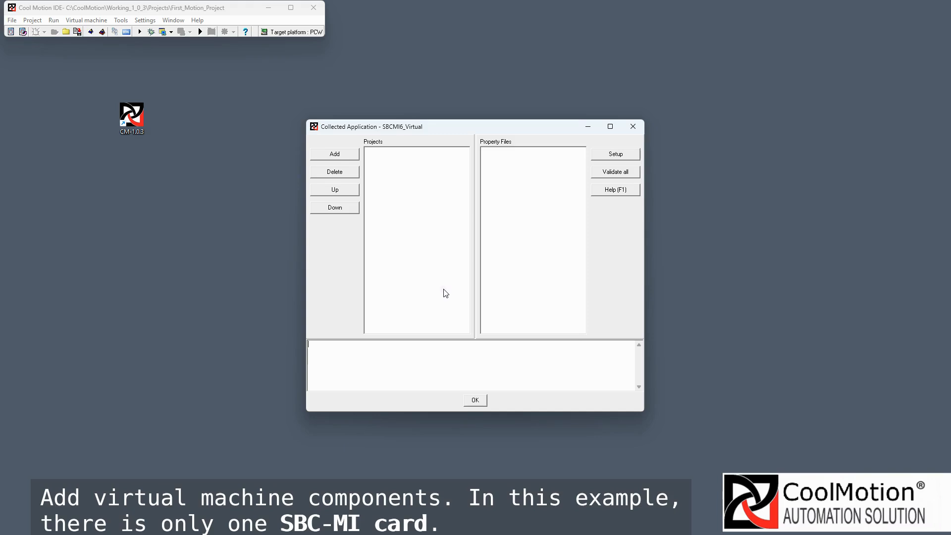
# - Add the VirtualSBCMI6Card project to the SBCMI6_Virtual application and run the virtual machine
pyautogui.click(335, 154)
pyautogui.click(193, 212)
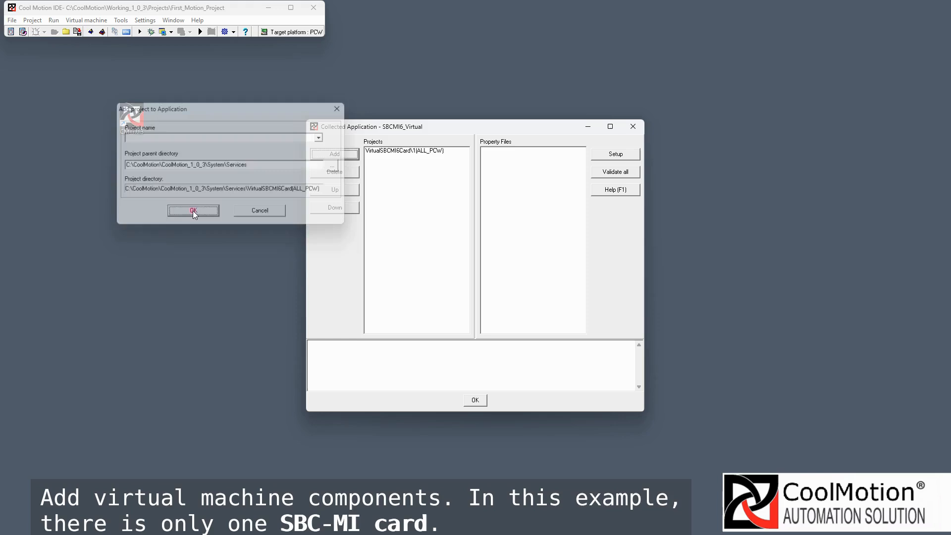
pyautogui.click(476, 400)
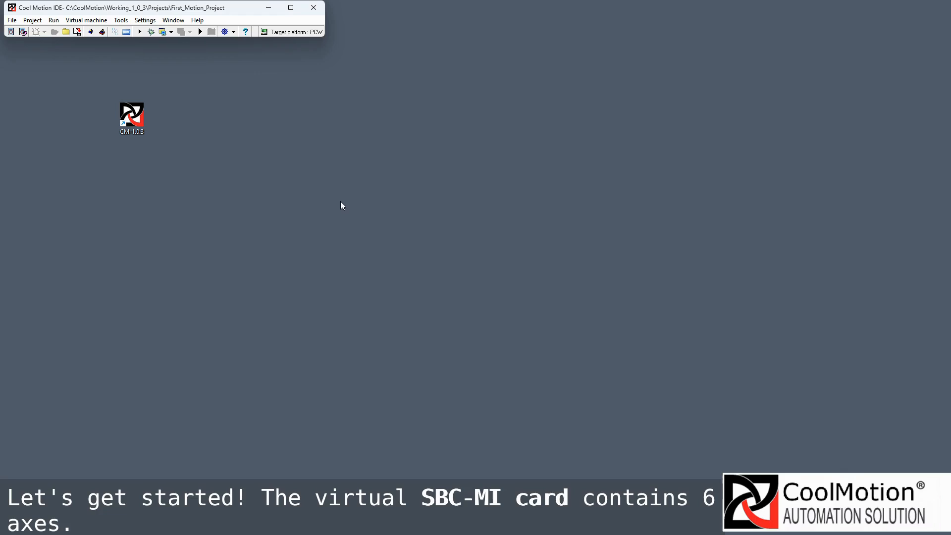
pyautogui.click(225, 32)
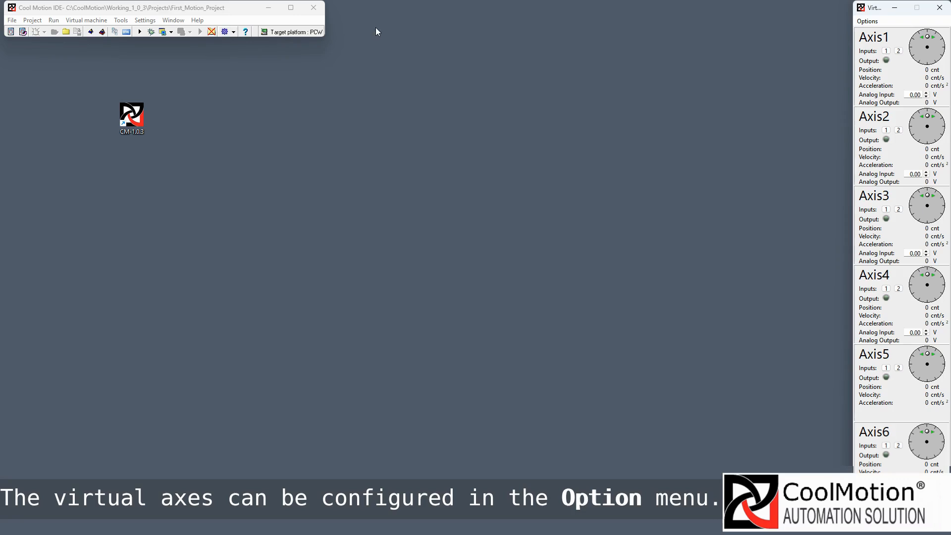
# - Switch the virtual SBC-MI card window to the horizontal view and open its axis parameter configuration
pyautogui.click(863, 23)
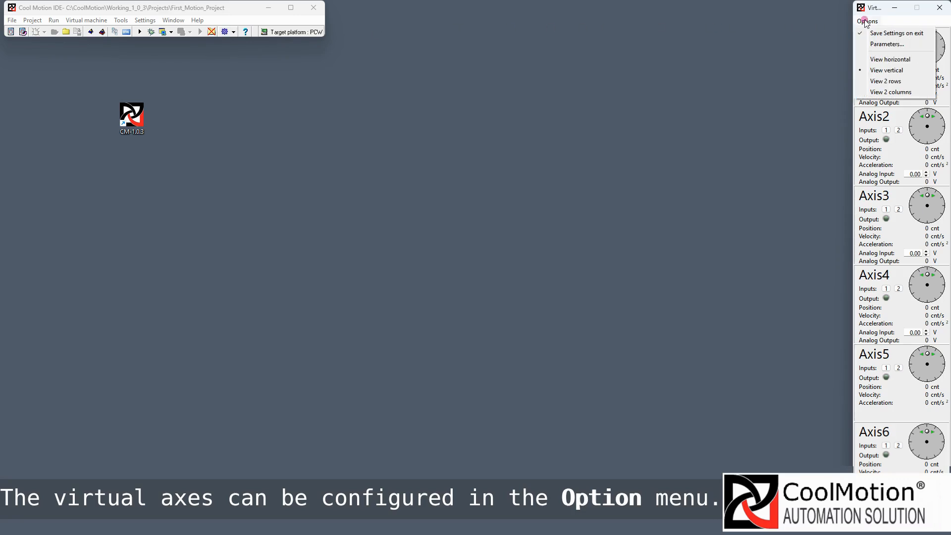
pyautogui.click(875, 60)
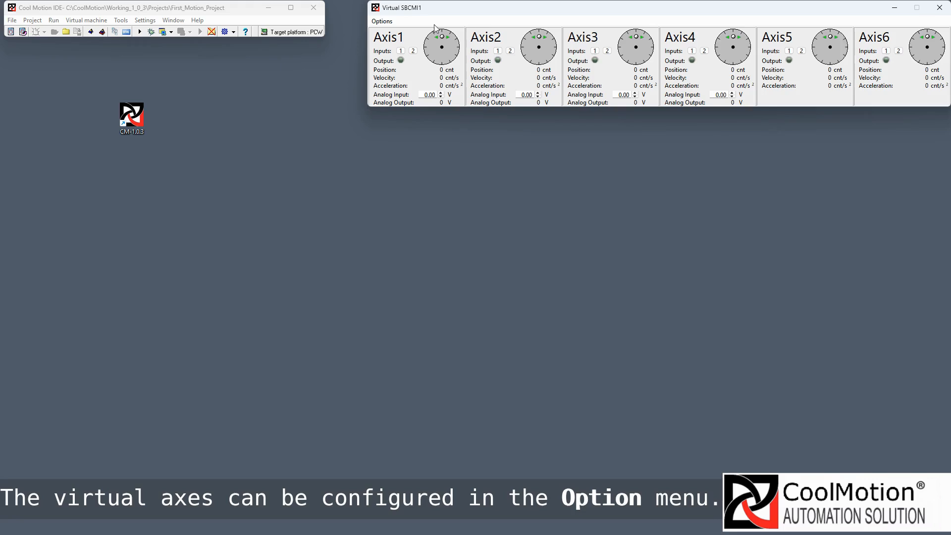
pyautogui.click(382, 22)
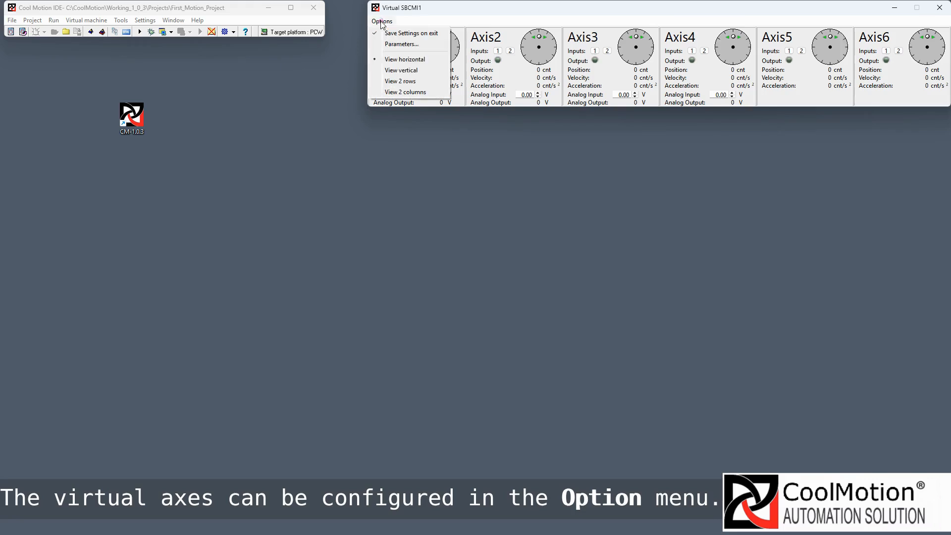
pyautogui.click(395, 43)
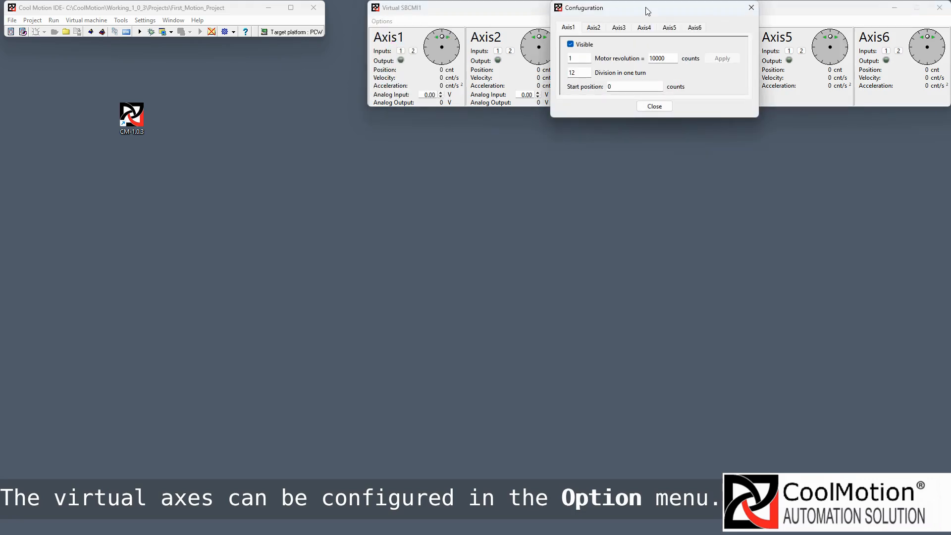
pyautogui.moveTo(646, 8); pyautogui.dragTo(441, 153)
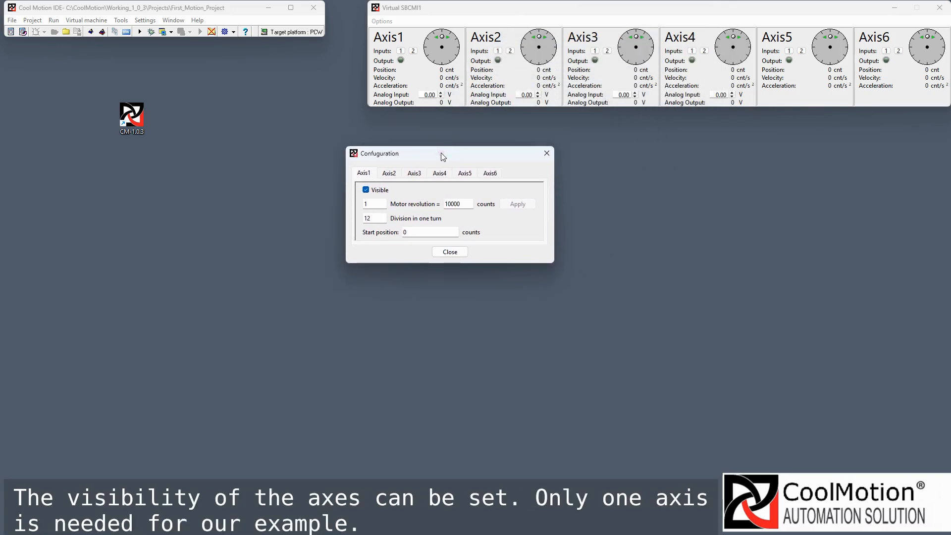
# - Hide Axis6, Axis5, Axis4, Axis3 and Axis2 so only Axis1 stays visible, then close the configuration and move the window aside
pyautogui.click(493, 175)
pyautogui.click(378, 194)
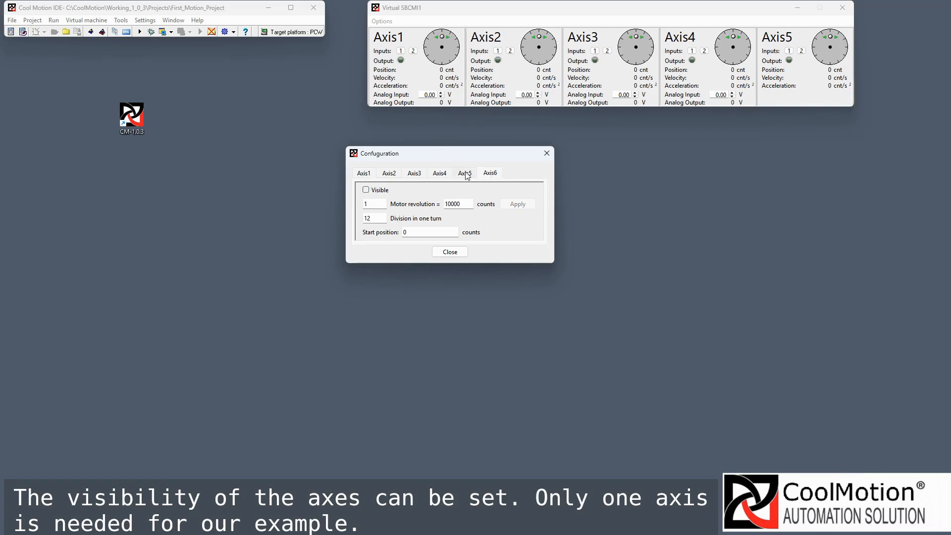
pyautogui.click(465, 174)
pyautogui.click(379, 193)
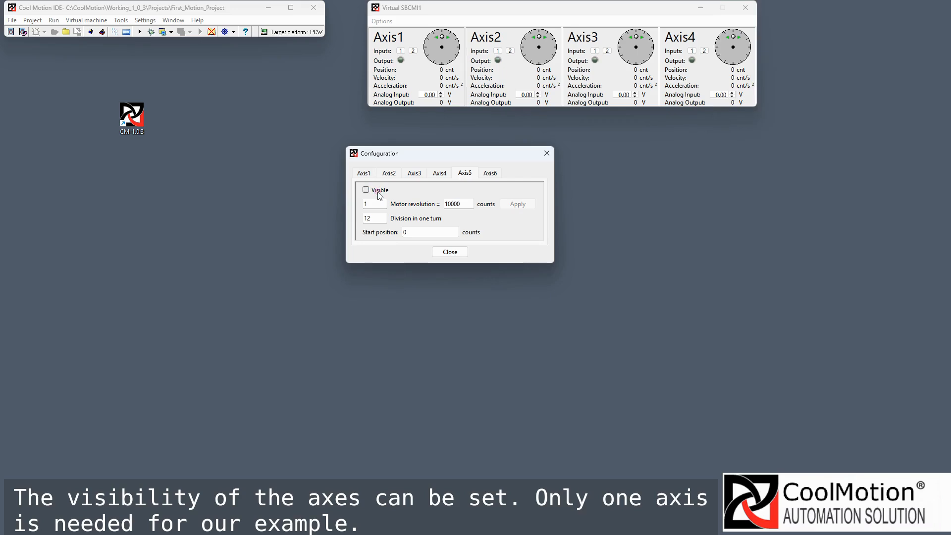
pyautogui.click(440, 174)
pyautogui.click(379, 193)
pyautogui.click(415, 175)
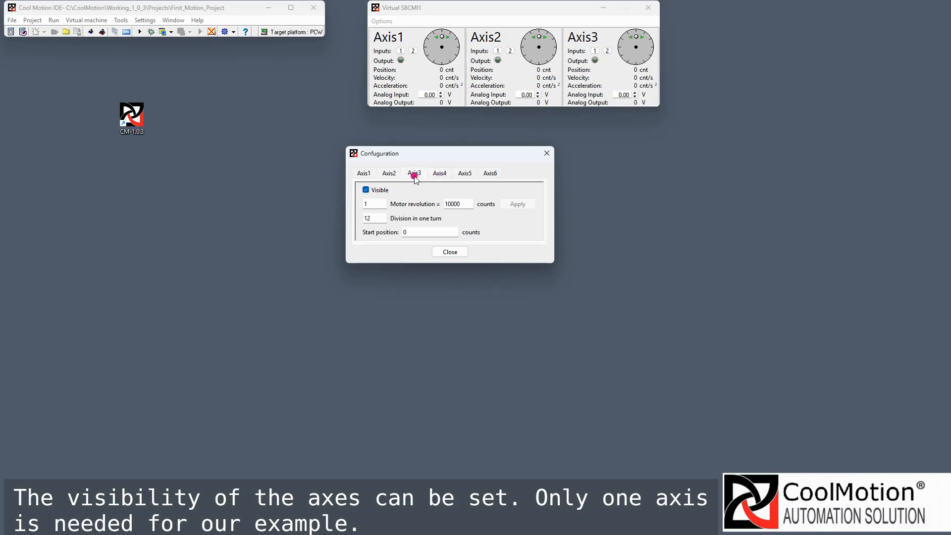
pyautogui.click(380, 194)
pyautogui.click(389, 174)
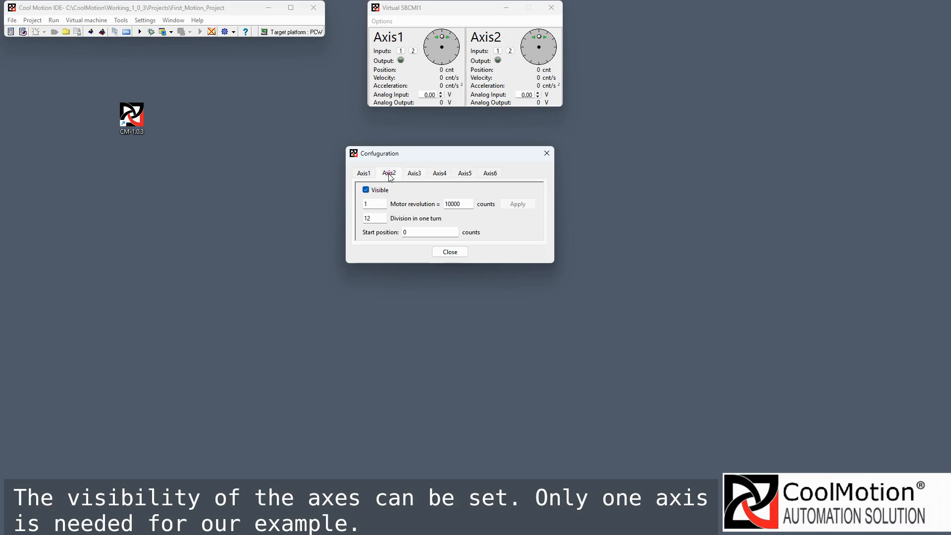
pyautogui.click(380, 194)
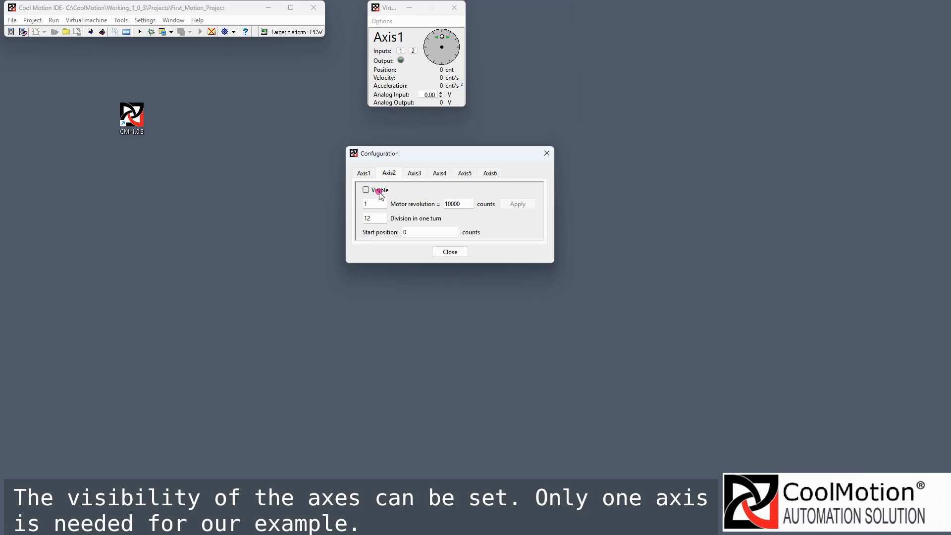
pyautogui.click(450, 251)
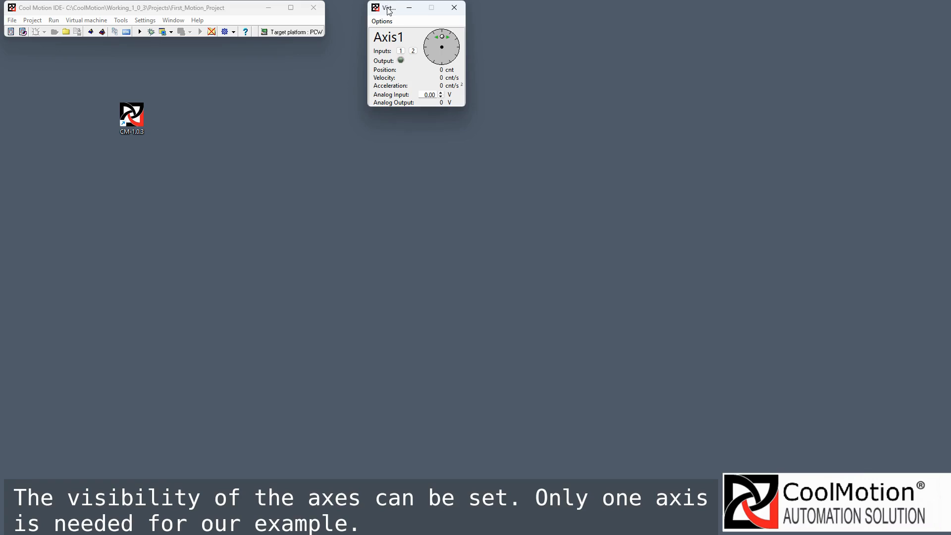
pyautogui.moveTo(389, 11); pyautogui.dragTo(873, 12)
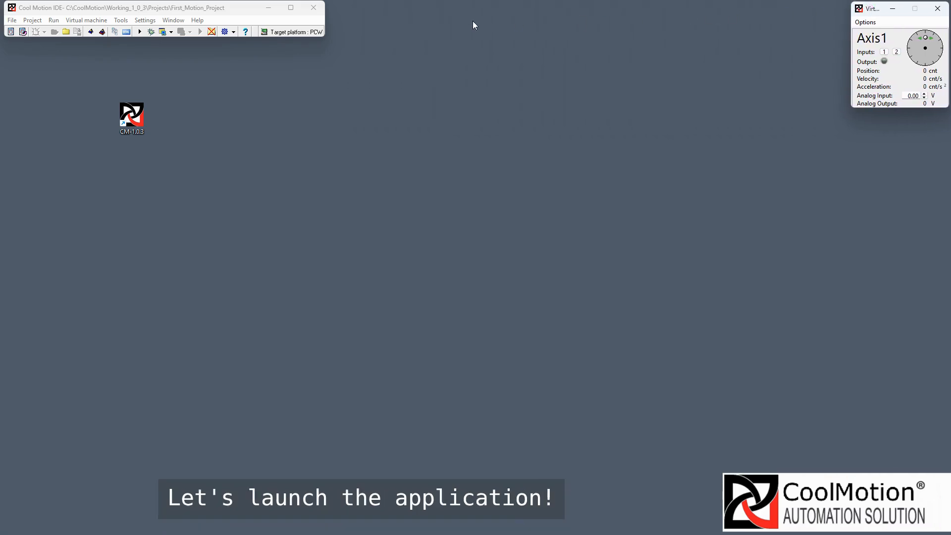
# - Launch the First_Motion_Project application and bring up its application manager window
pyautogui.click(140, 32)
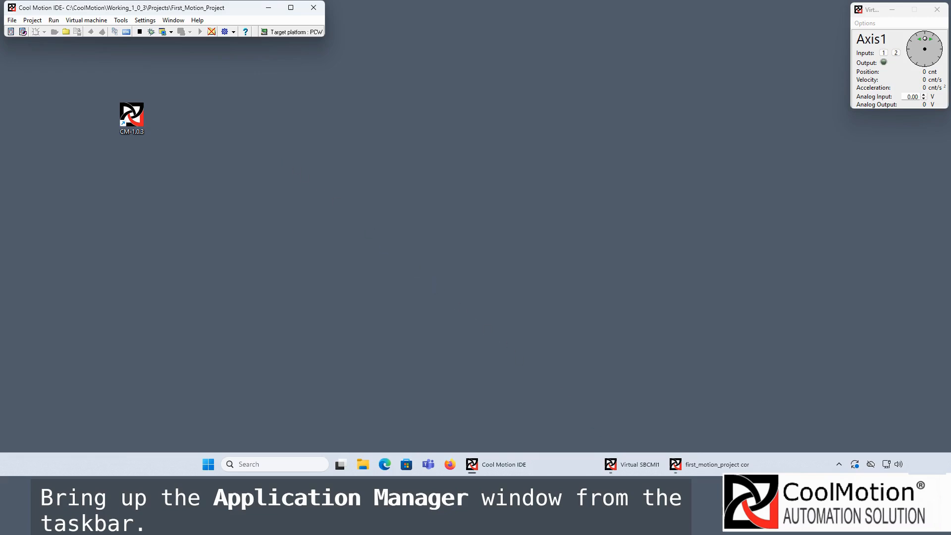
pyautogui.click(711, 464)
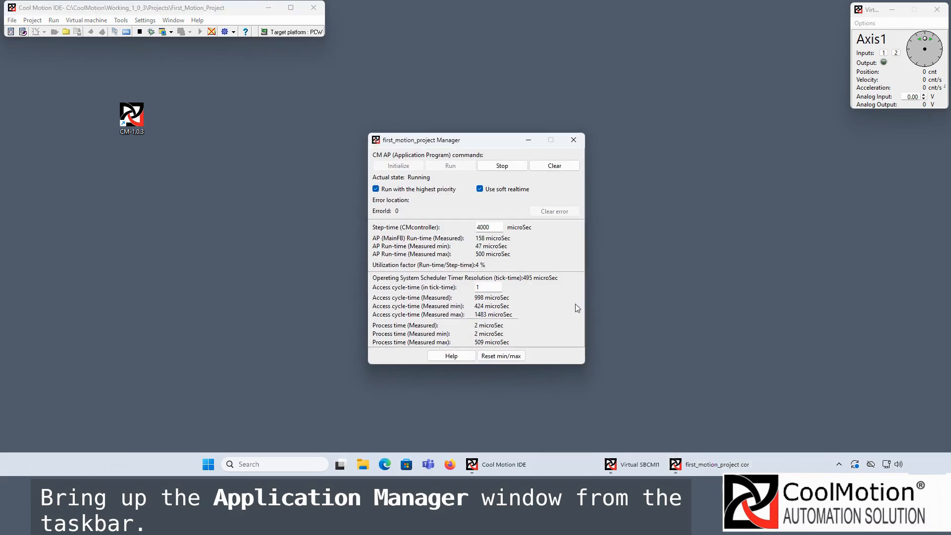
pyautogui.moveTo(472, 144); pyautogui.dragTo(391, 190)
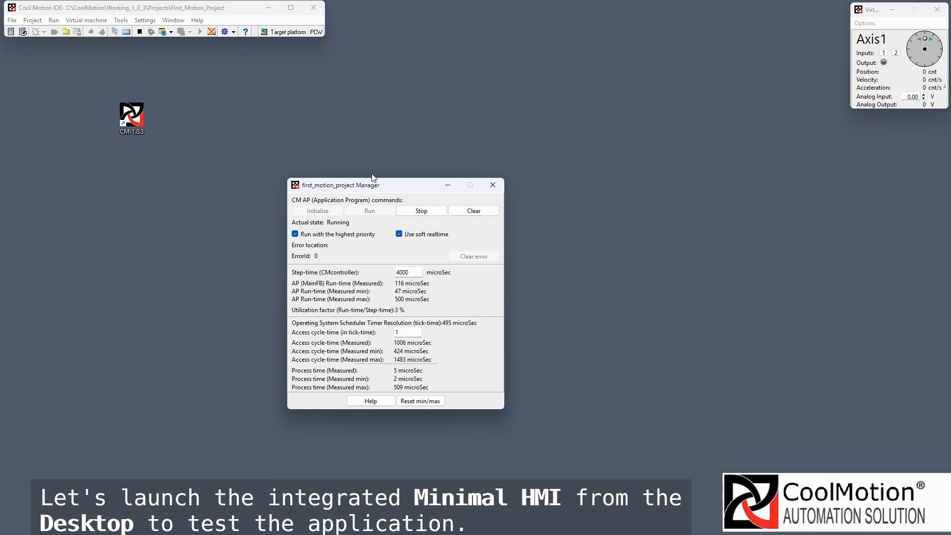
# - Launch the Minimal HMI and arrange it and the virtual Axis1 window around the application manager
pyautogui.click(163, 32)
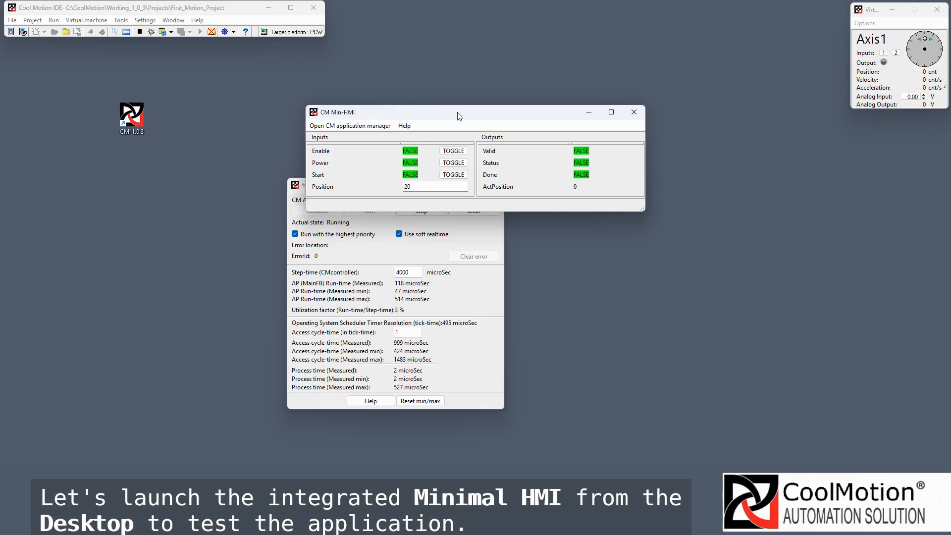
pyautogui.moveTo(457, 115); pyautogui.dragTo(438, 77)
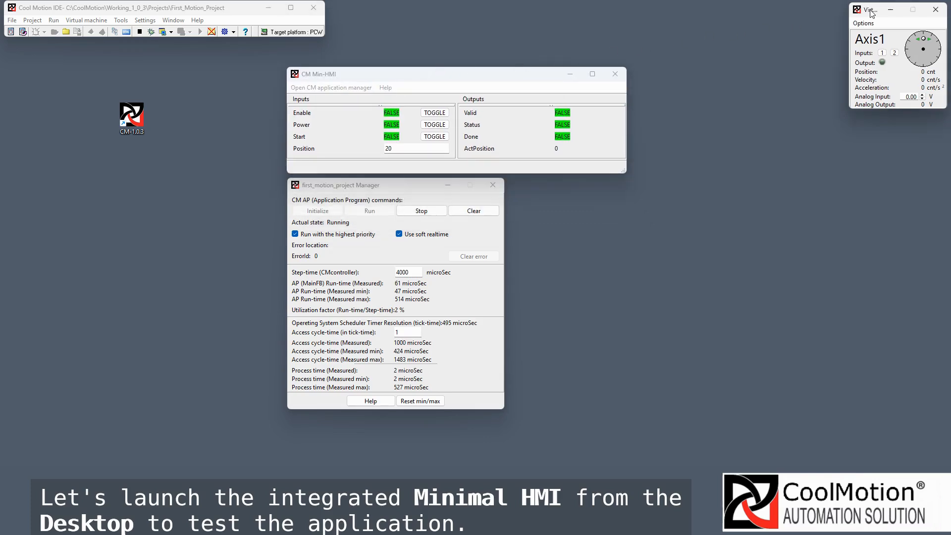
pyautogui.moveTo(859, 15); pyautogui.dragTo(552, 188)
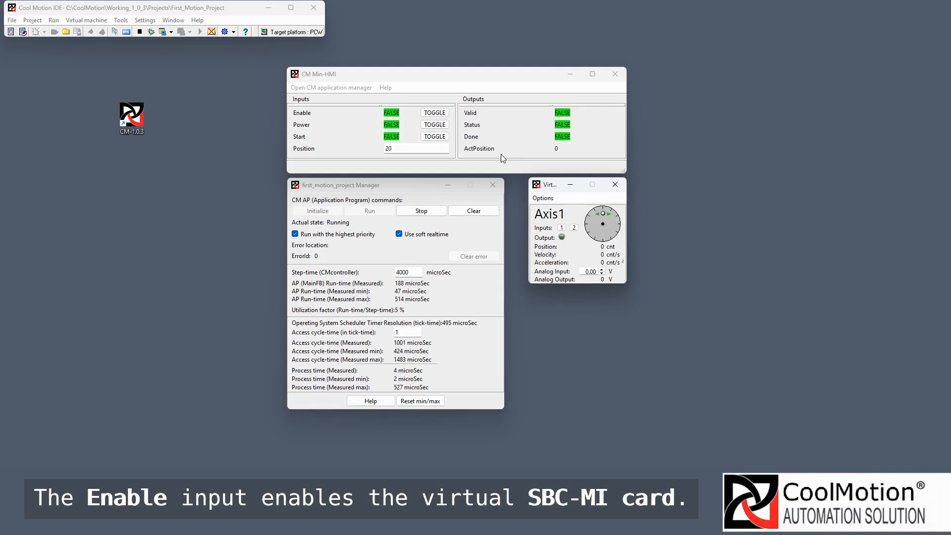
# - Enable the virtual card, power on the axis and start the motion to position 20 from the Minimal HMI
pyautogui.click(435, 113)
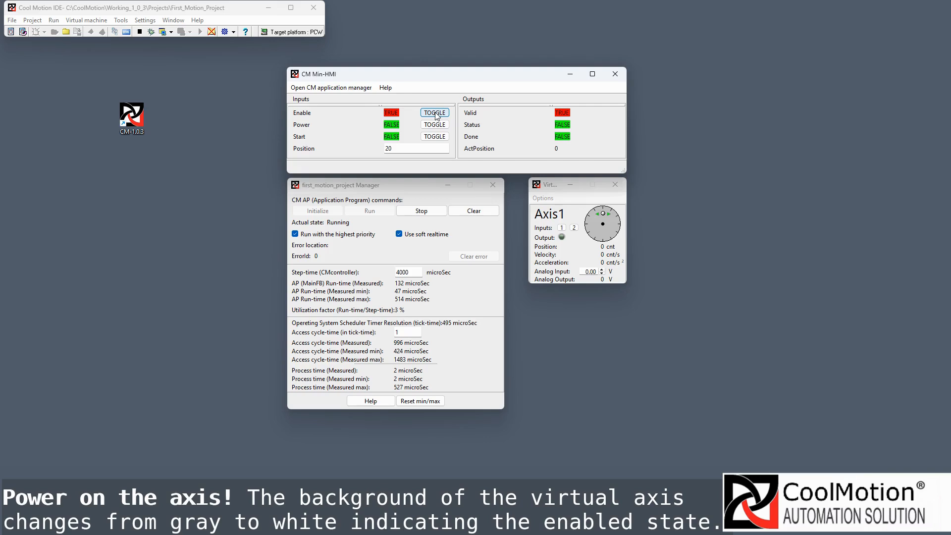
pyautogui.click(435, 124)
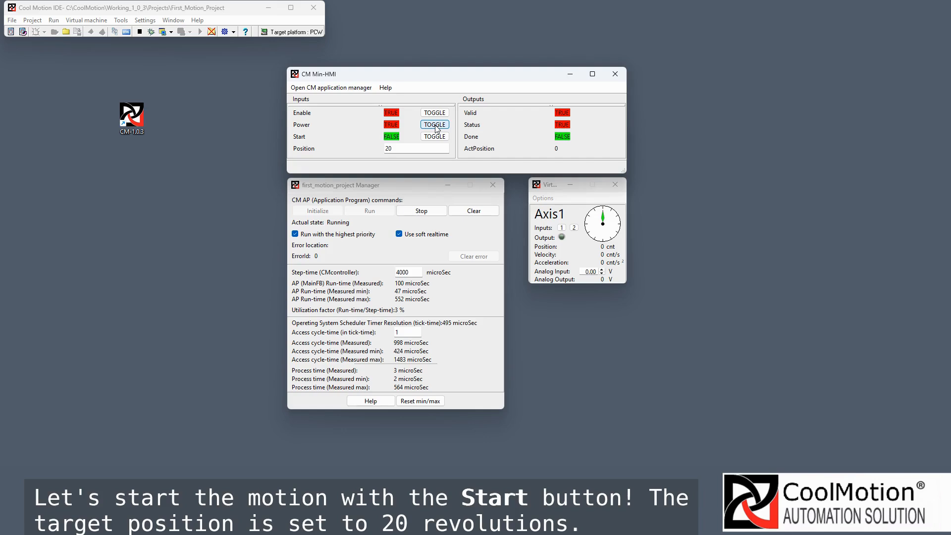
pyautogui.click(435, 137)
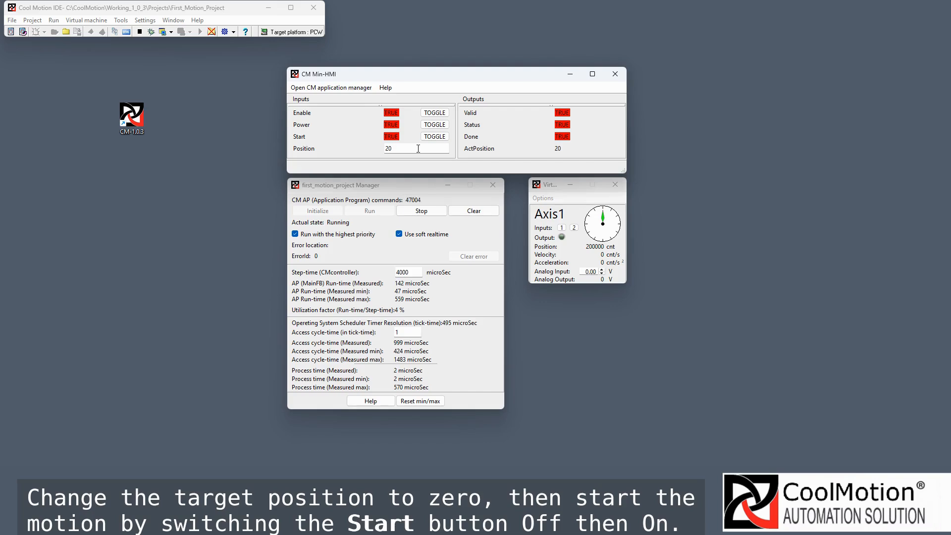
# - Set the target position to 0 and restart the motion by switching the Start input off and on
pyautogui.moveTo(417, 148); pyautogui.dragTo(376, 148)
pyautogui.write('0')
pyautogui.click(435, 137)
pyautogui.click(435, 136)
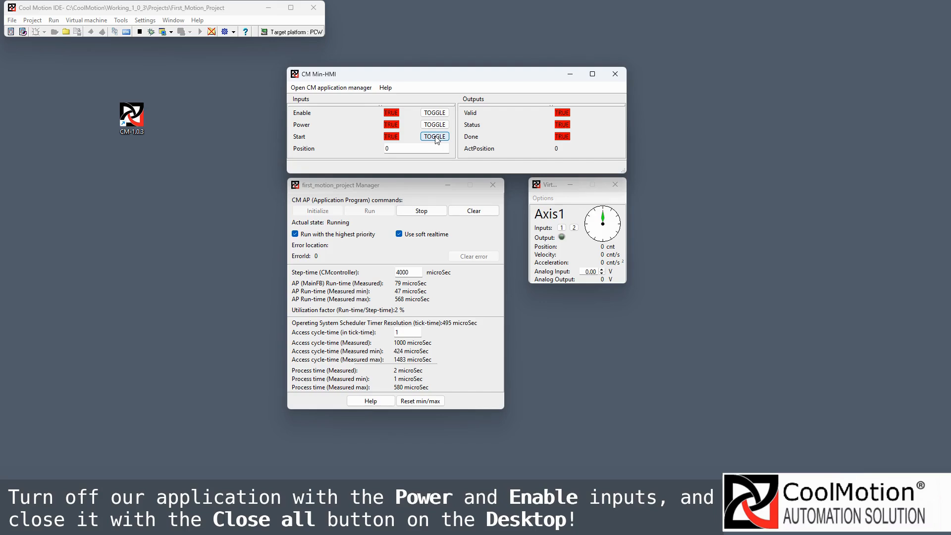
# - Switch off the Start, Power and Enable inputs and close all running application windows
pyautogui.click(435, 136)
pyautogui.click(435, 125)
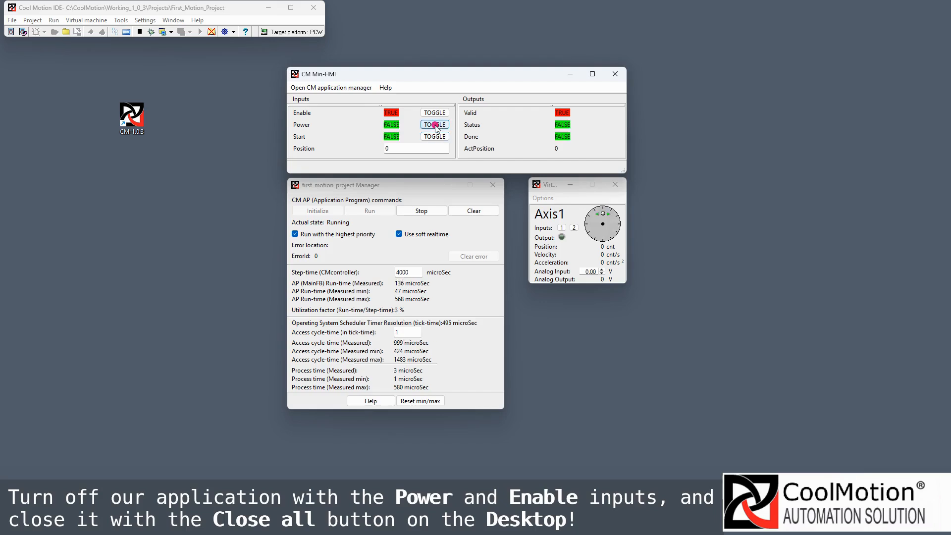
pyautogui.click(435, 113)
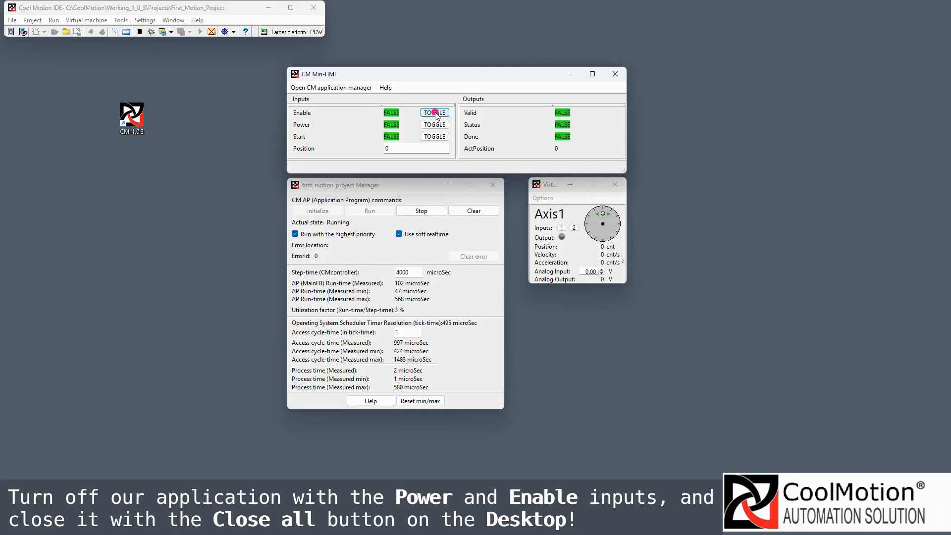
pyautogui.click(212, 31)
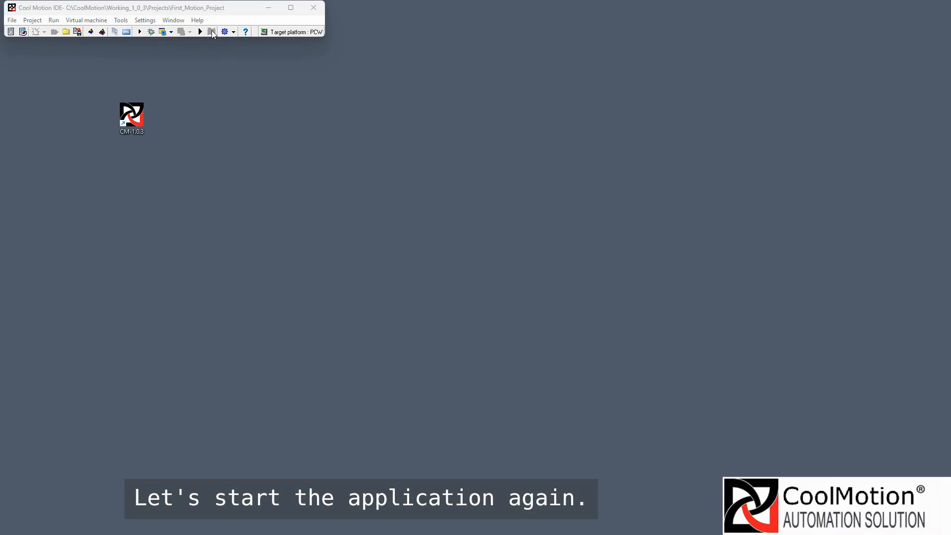
# - Restart the virtual machine, the application and the Minimal HMI, placing the HMI beside the IDE window
pyautogui.click(225, 33)
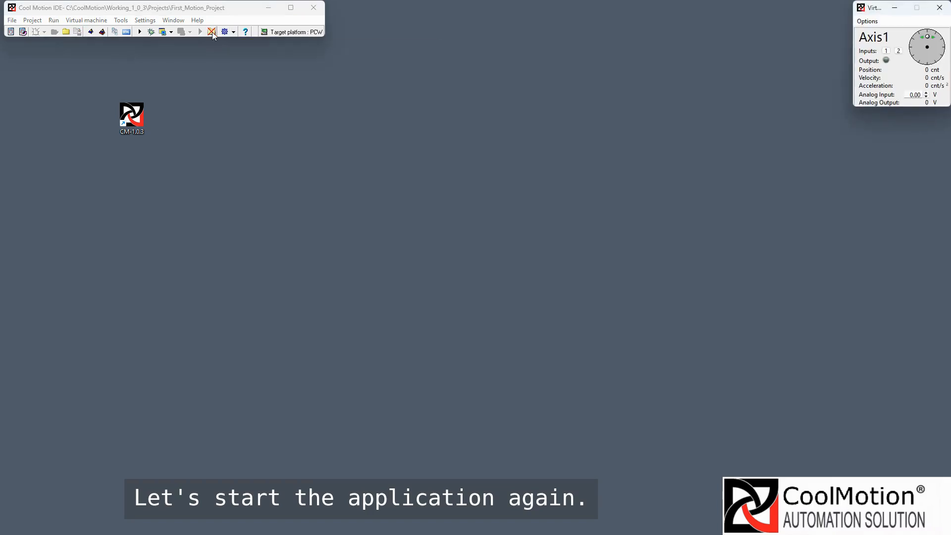
pyautogui.click(140, 33)
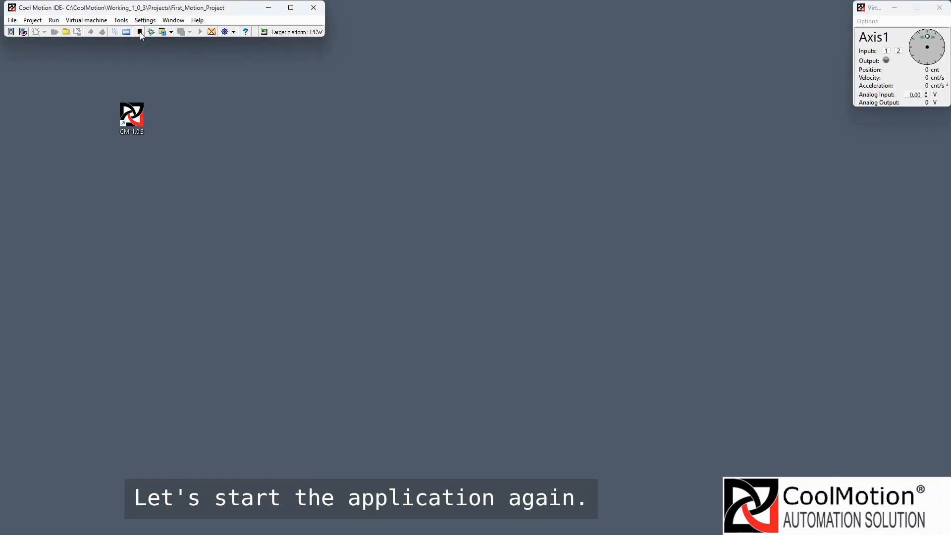
pyautogui.click(161, 32)
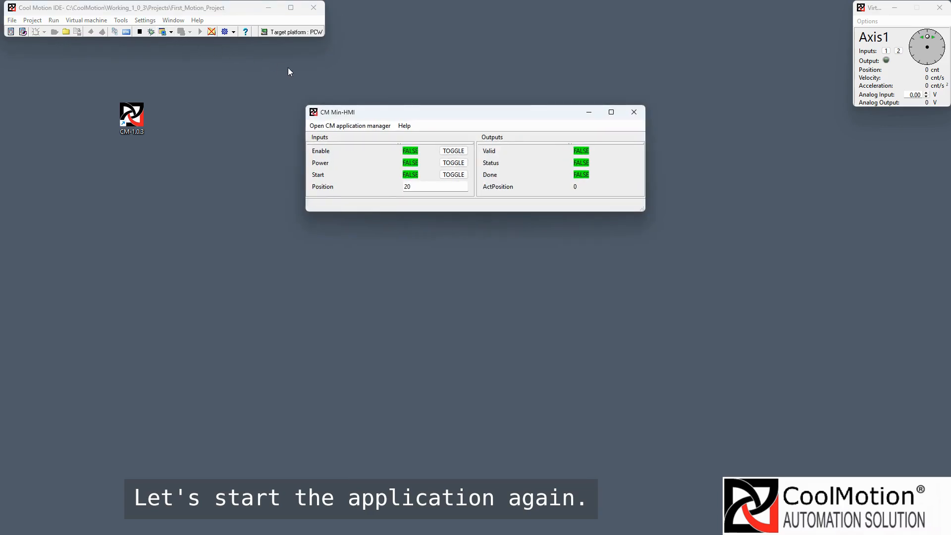
pyautogui.moveTo(457, 113); pyautogui.dragTo(481, 16)
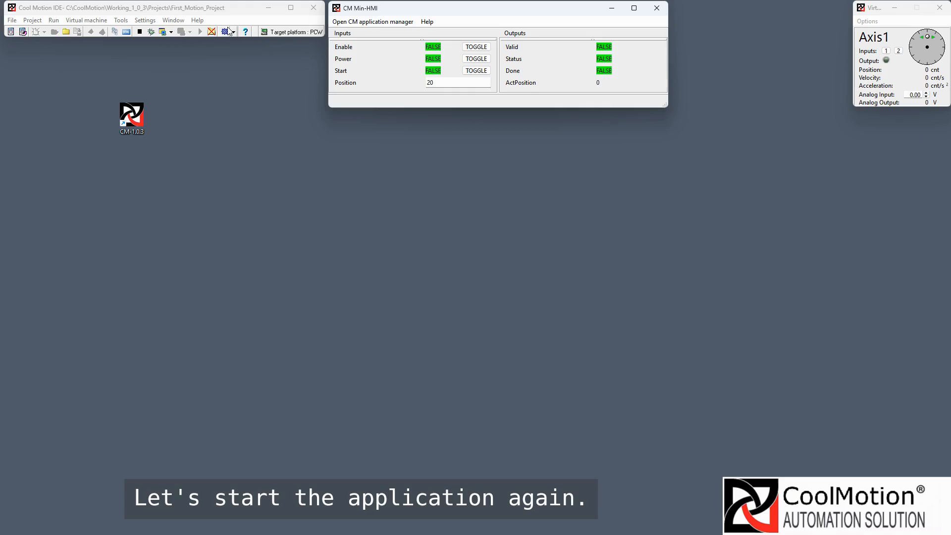
# - Open the debugger, show the CMMain1 instance in the FBD viewer and enlarge the viewer to fit the whole diagram
pyautogui.click(151, 32)
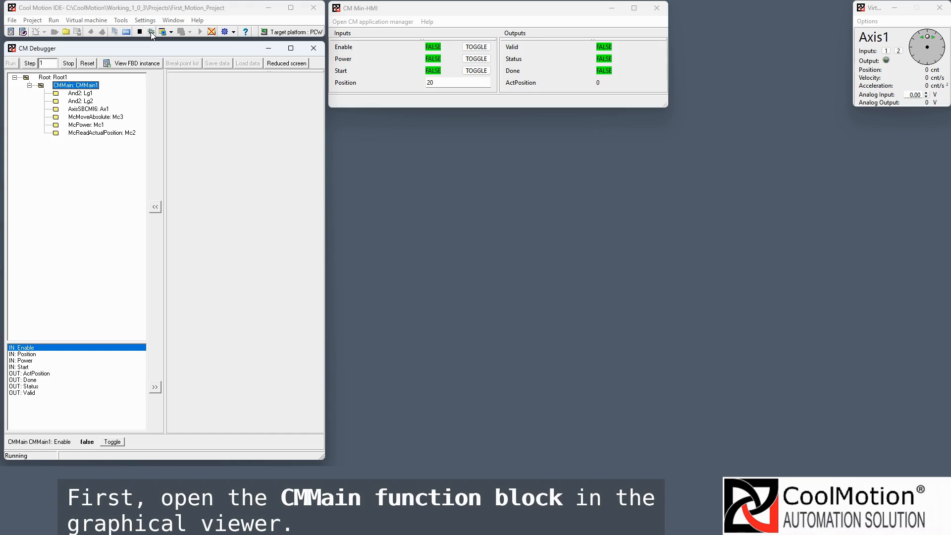
pyautogui.click(74, 85)
pyautogui.click(133, 64)
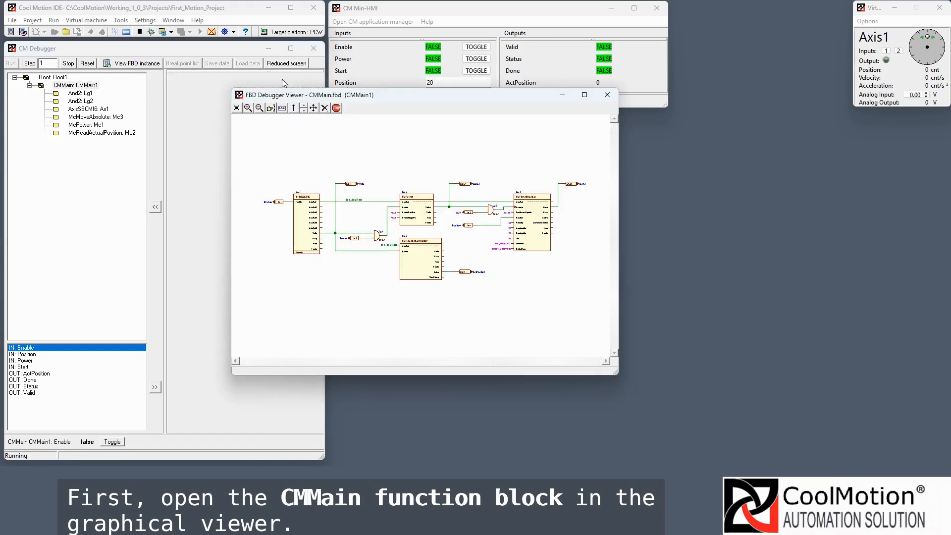
pyautogui.click(421, 94)
pyautogui.moveTo(421, 95); pyautogui.dragTo(194, 119)
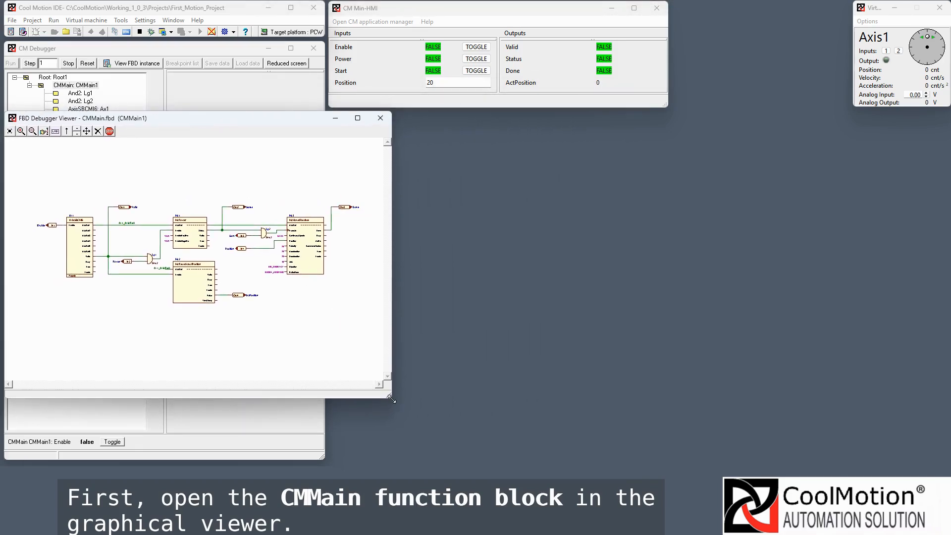
pyautogui.moveTo(391, 398); pyautogui.dragTo(947, 458)
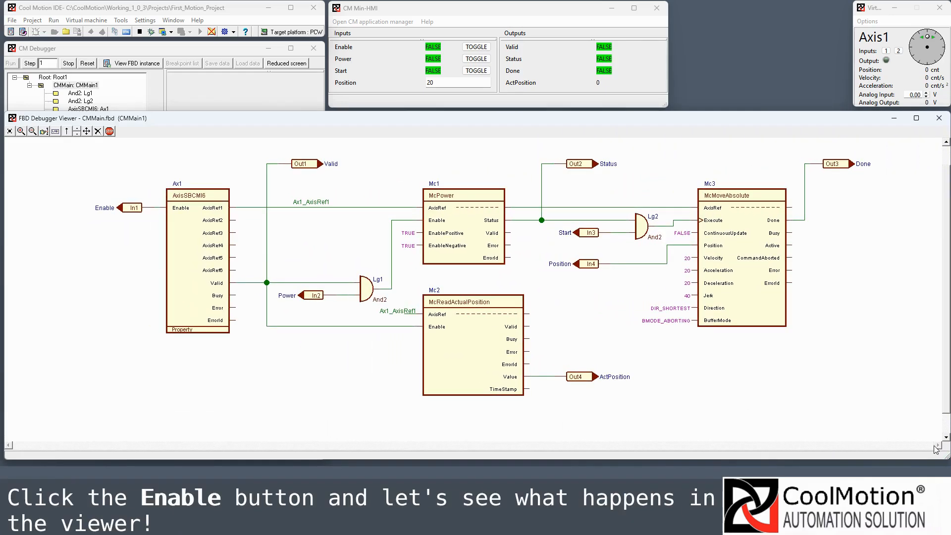
# - Set the Enable input to TRUE in the Minimal HMI while the CMMain diagram is shown in the debugger viewer
pyautogui.click(477, 47)
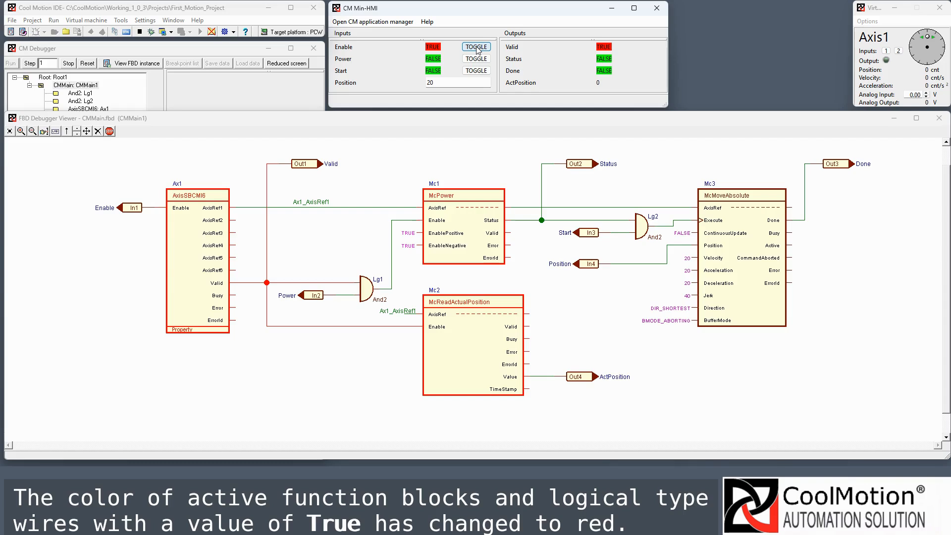
pyautogui.click(4, 296)
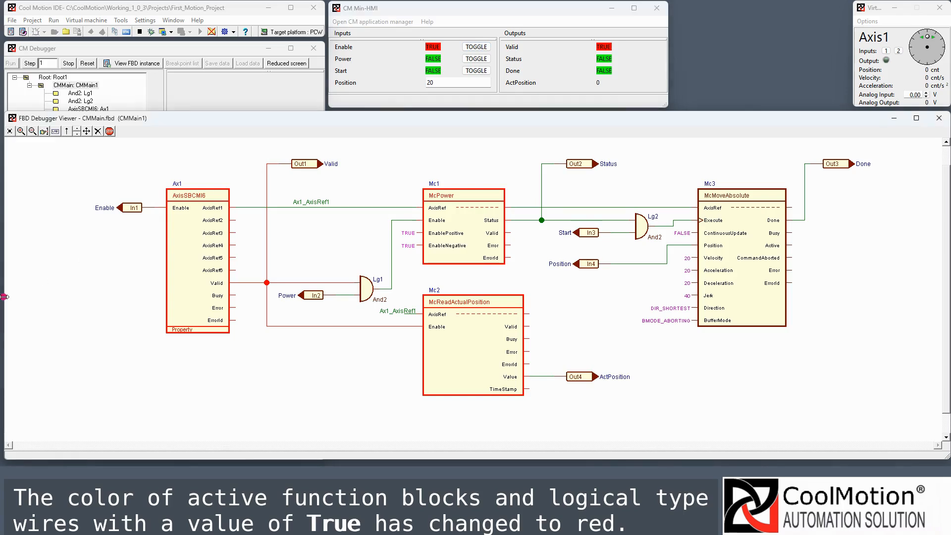
# - Narrow the FBD viewer to uncover the debugger and place readout labels on McPower Status, McMoveAbsolute Done and Busy, and McReadActualPosition Value
pyautogui.moveTo(4, 296); pyautogui.dragTo(327, 297)
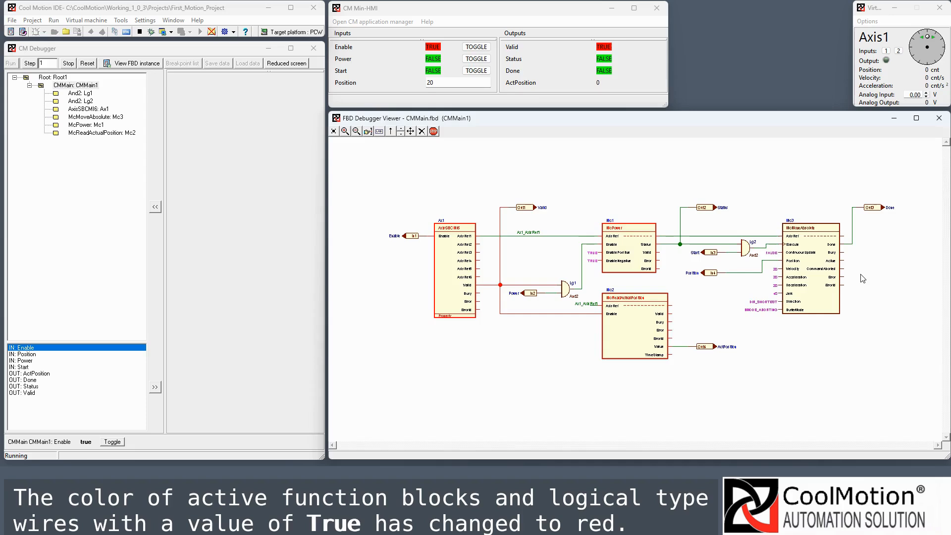
pyautogui.scroll(3, 862, 278)
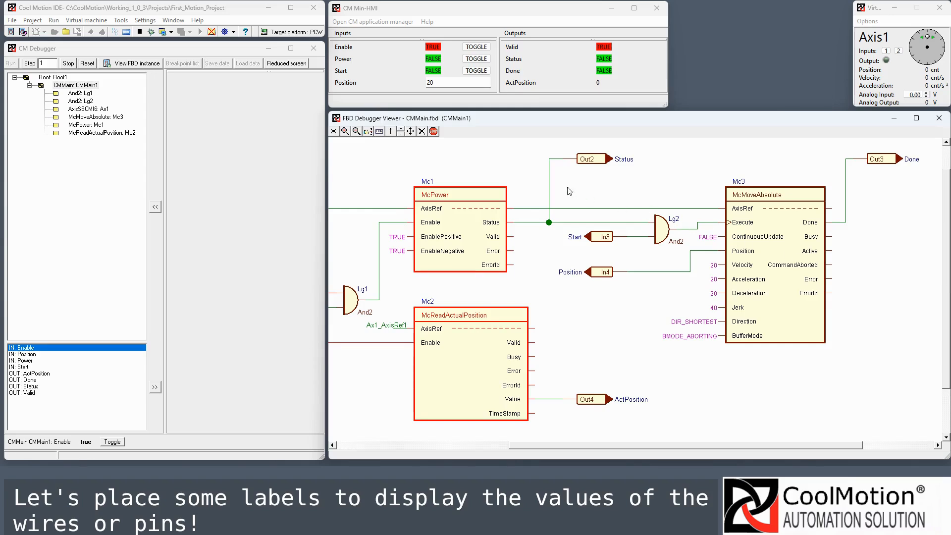
pyautogui.click(380, 131)
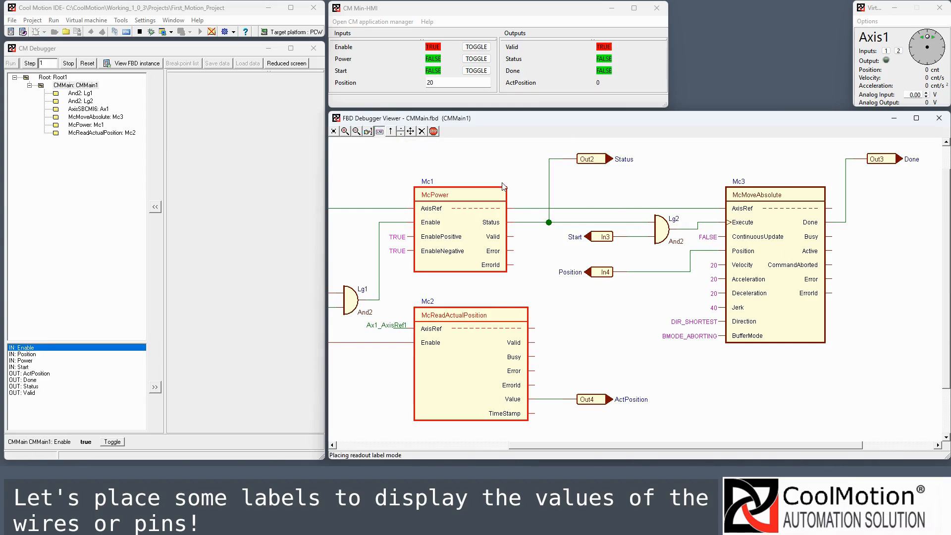
pyautogui.click(846, 189)
pyautogui.click(832, 237)
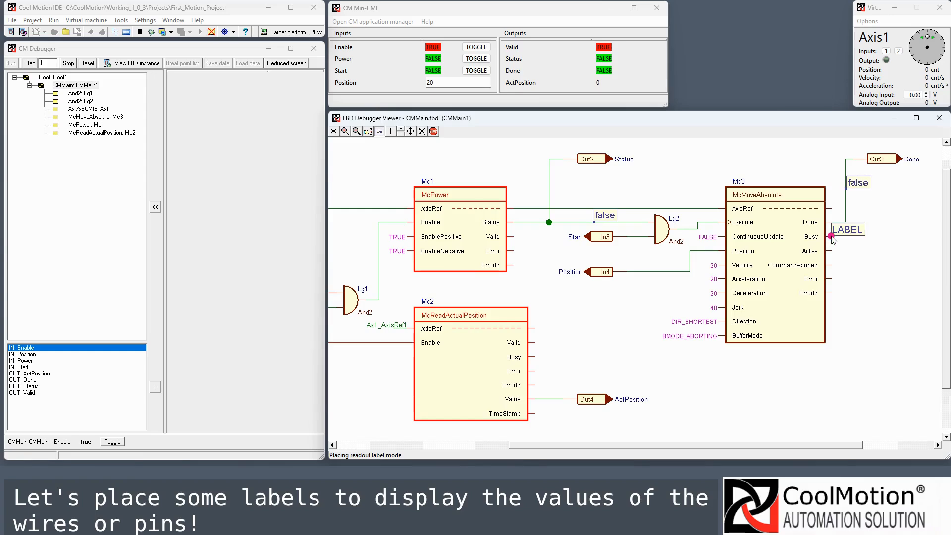
pyautogui.click(540, 399)
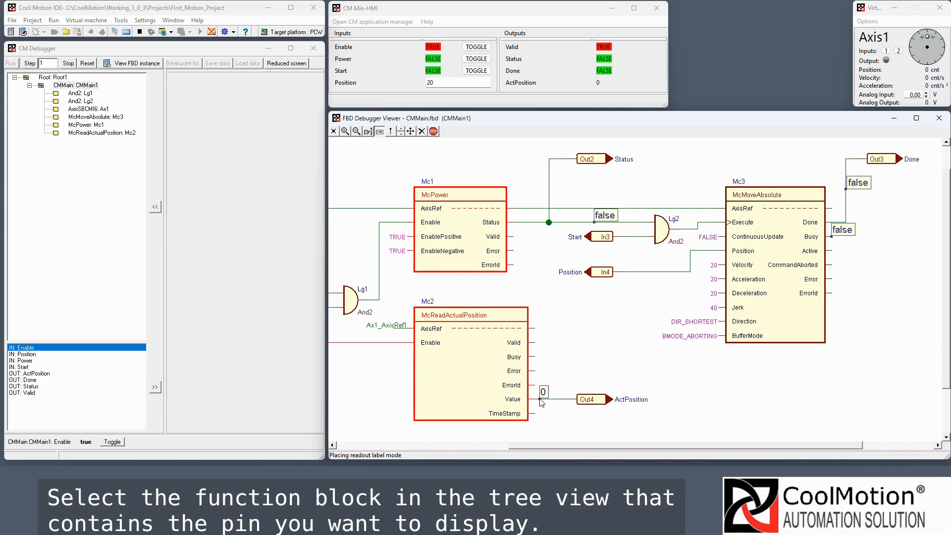
# - Add the Status output of the McPower block Mc1 to the debugger's watch panel
pyautogui.click(85, 126)
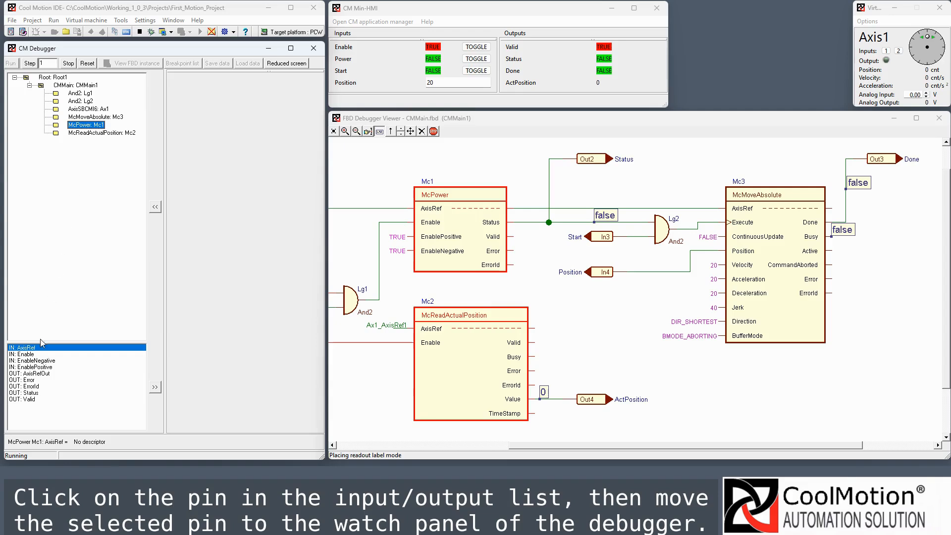
pyautogui.click(30, 393)
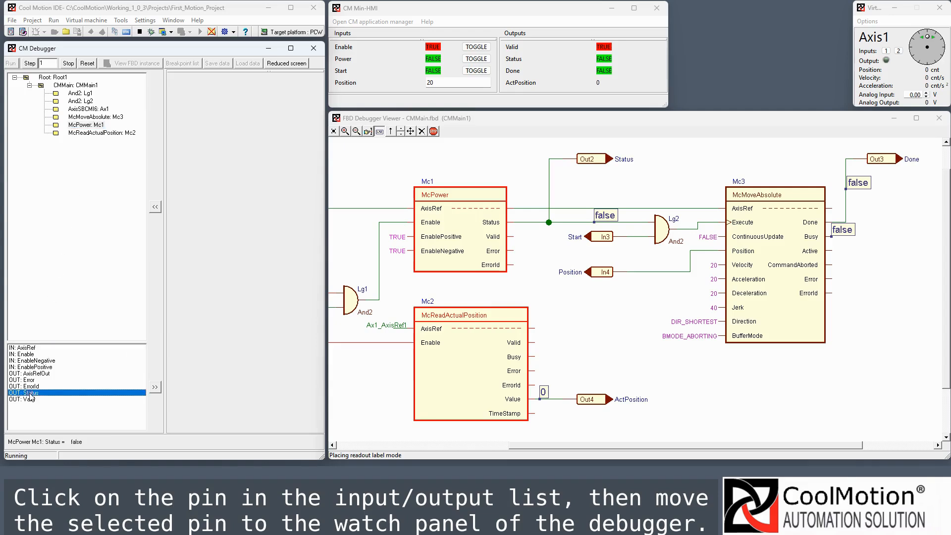
pyautogui.click(155, 387)
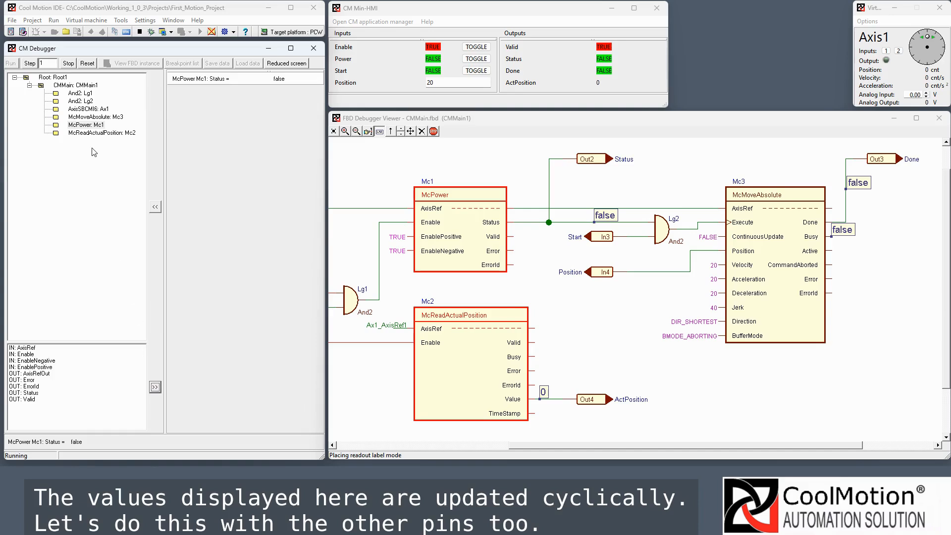
# - Enlarge the pin list and add the Done and Busy outputs of the McMoveAbsolute block Mc3 to the watch panel
pyautogui.click(85, 118)
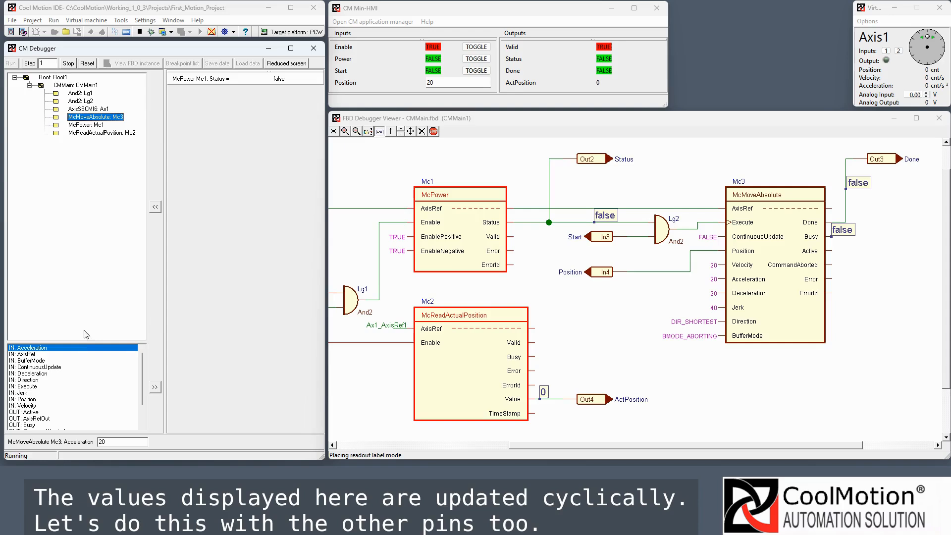
pyautogui.moveTo(84, 341); pyautogui.dragTo(84, 341)
pyautogui.moveTo(84, 316); pyautogui.dragTo(84, 318)
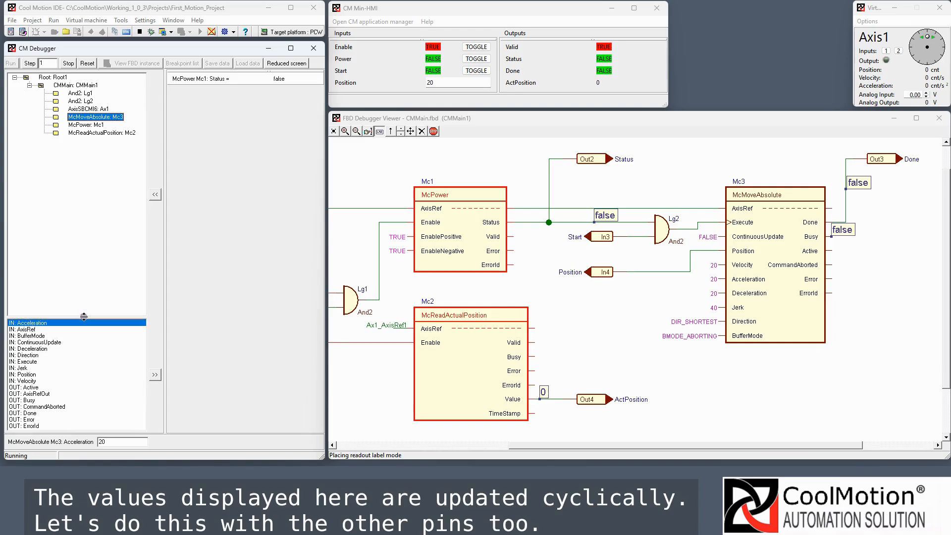
pyautogui.click(30, 413)
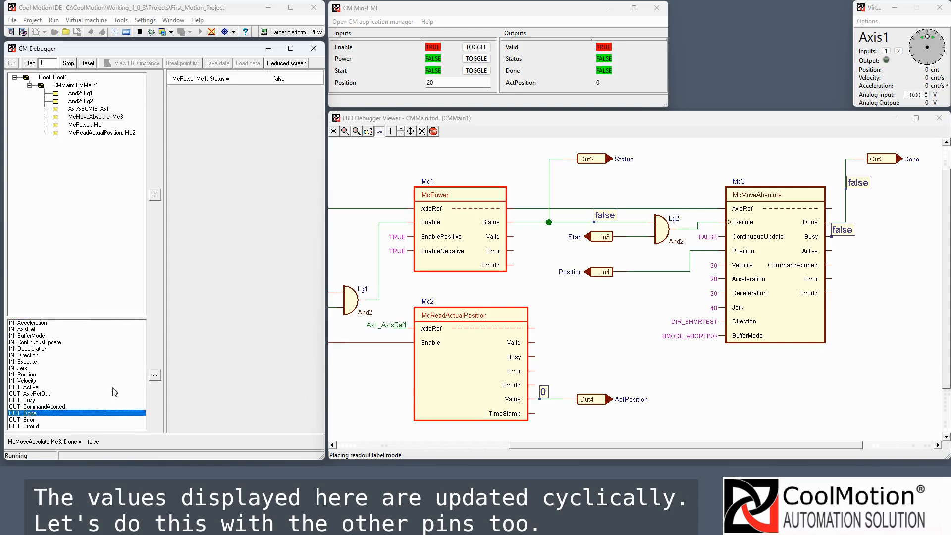
pyautogui.click(155, 374)
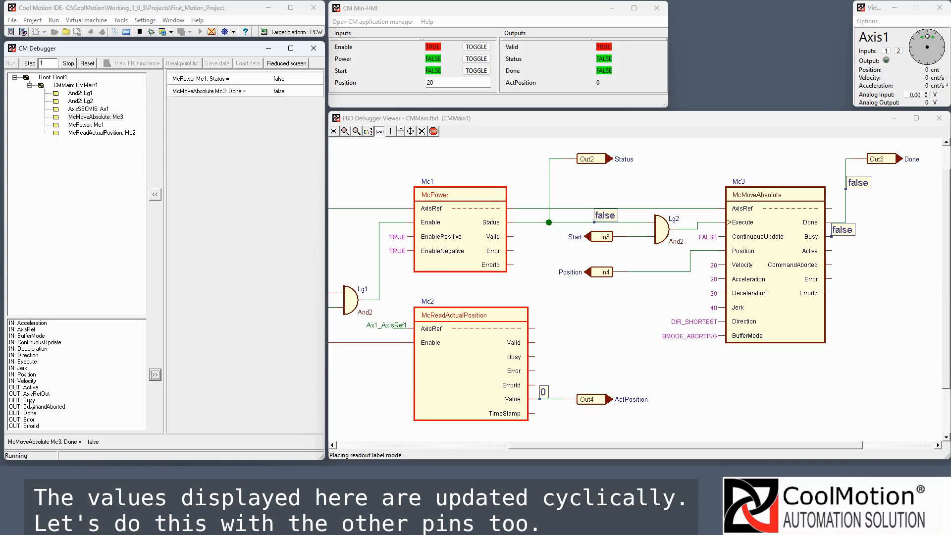
pyautogui.click(28, 400)
pyautogui.click(155, 376)
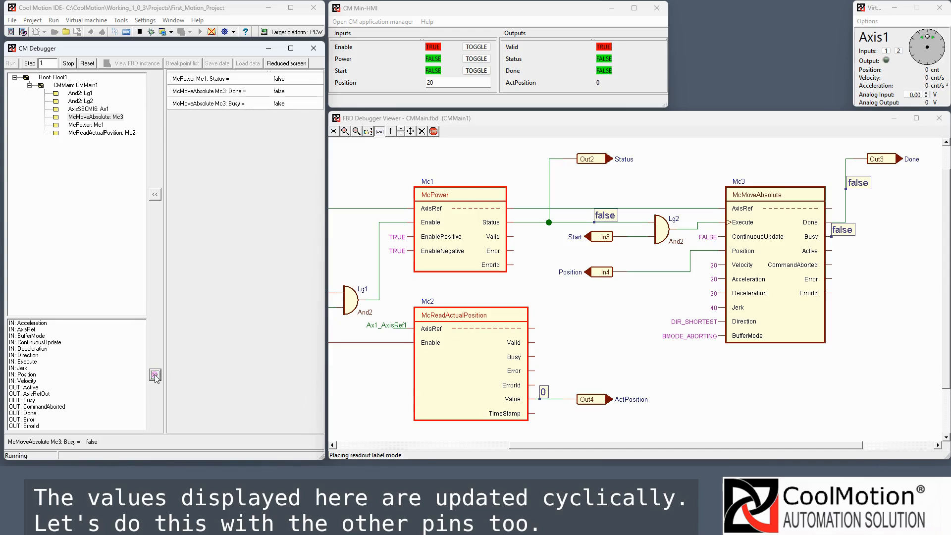
# - Add the Value output of the McReadActualPosition block Mc2 to the debugger's watch panel
pyautogui.click(85, 133)
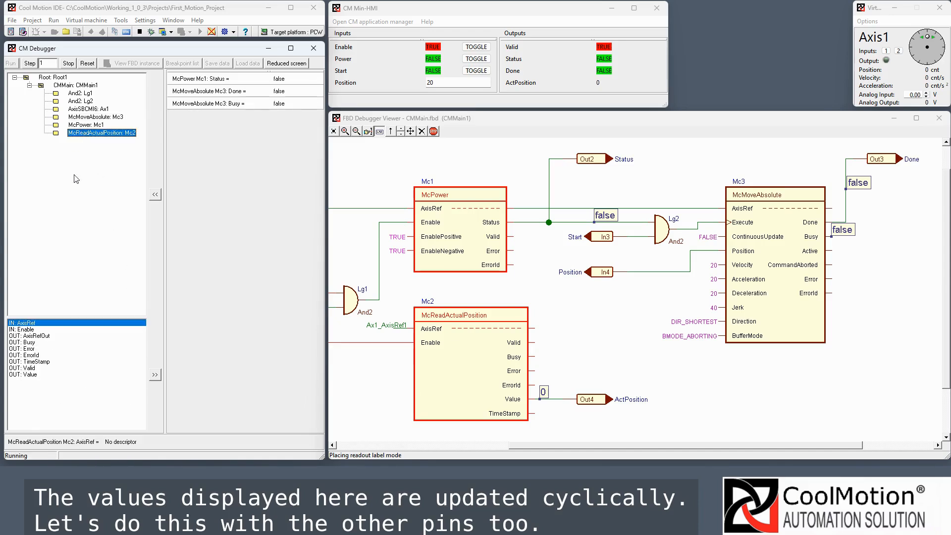
pyautogui.click(30, 375)
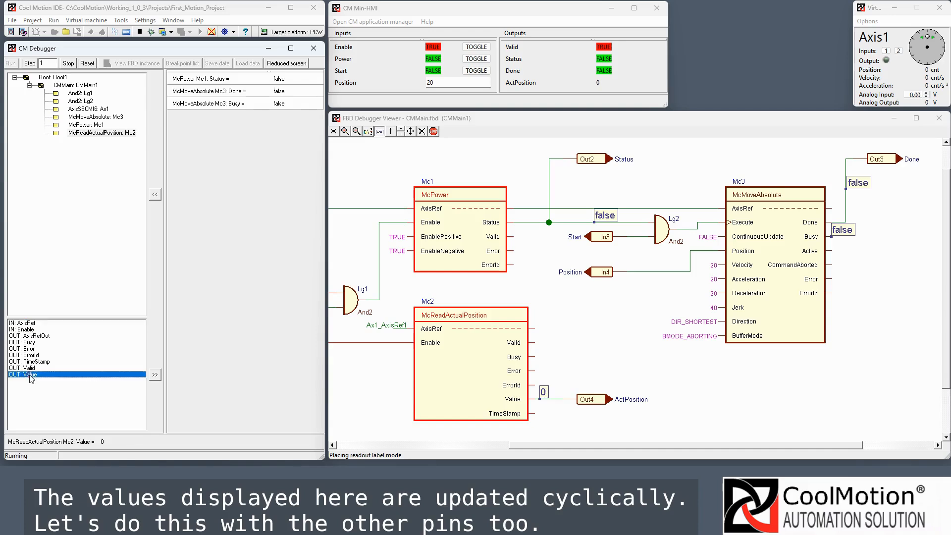
pyautogui.click(155, 375)
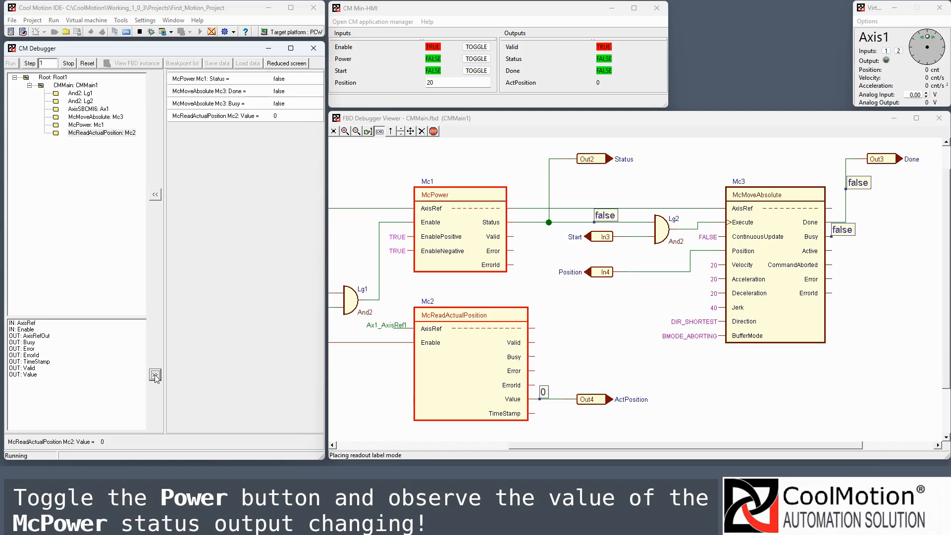
# - Switch the Power input on, off and on again in the Minimal HMI to test the McPower Status output
pyautogui.click(477, 59)
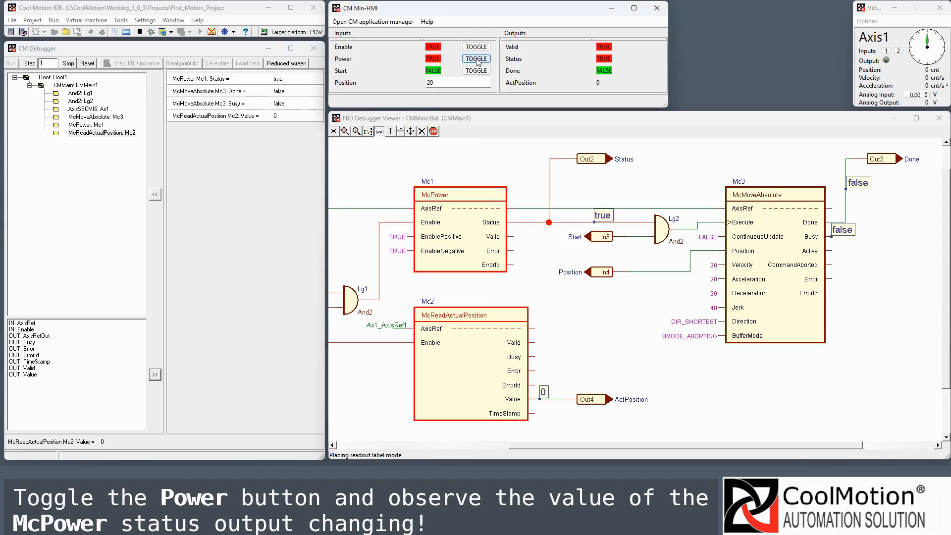
pyautogui.click(477, 59)
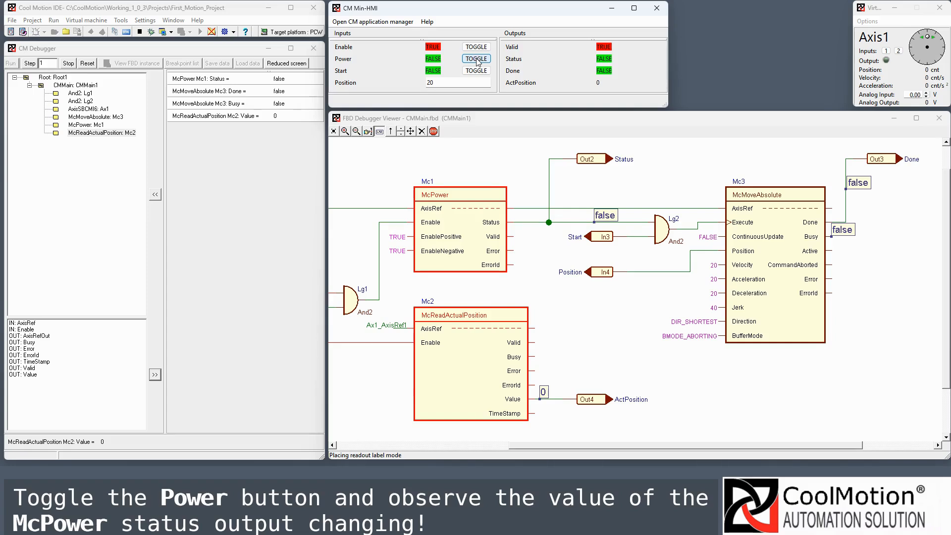
pyautogui.click(477, 59)
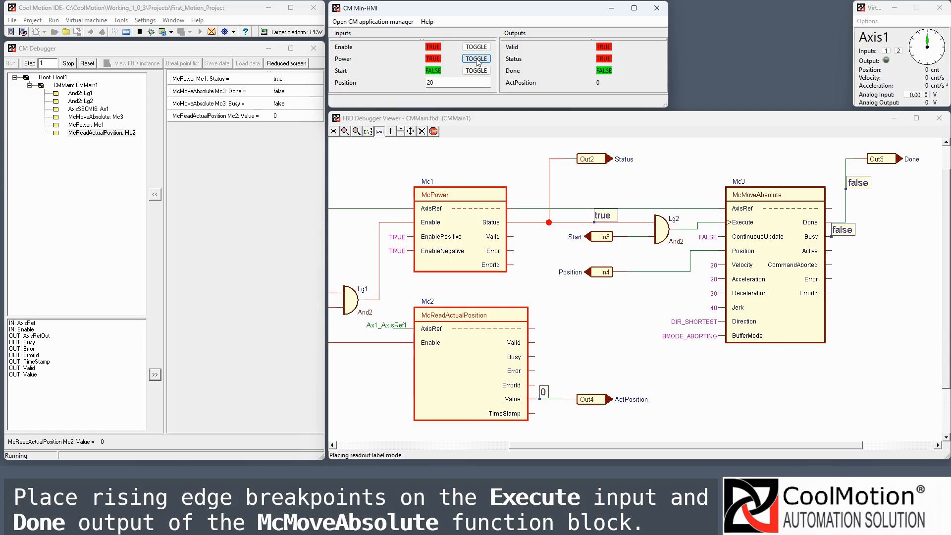
# - Place rising edge breakpoints on the Execute input and Done output wires of the McMoveAbsolute block
pyautogui.click(391, 131)
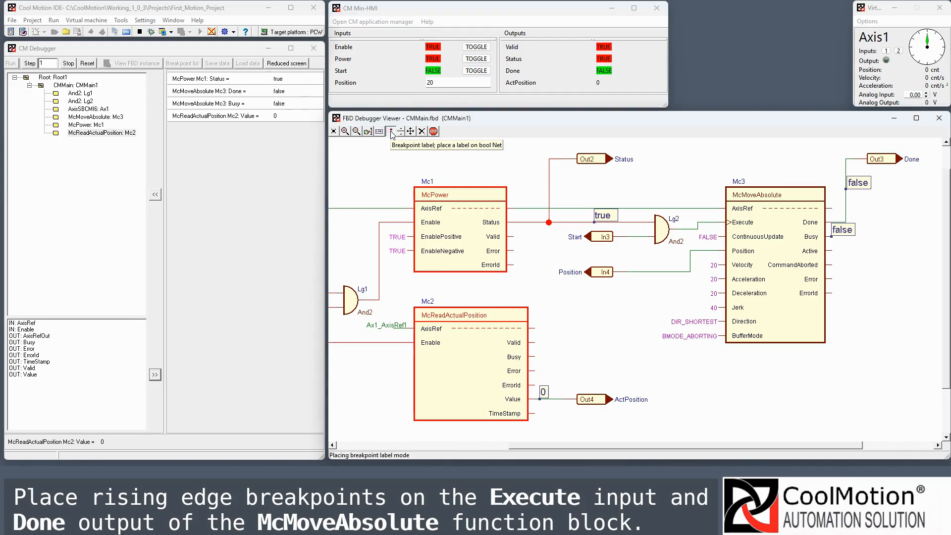
pyautogui.click(702, 223)
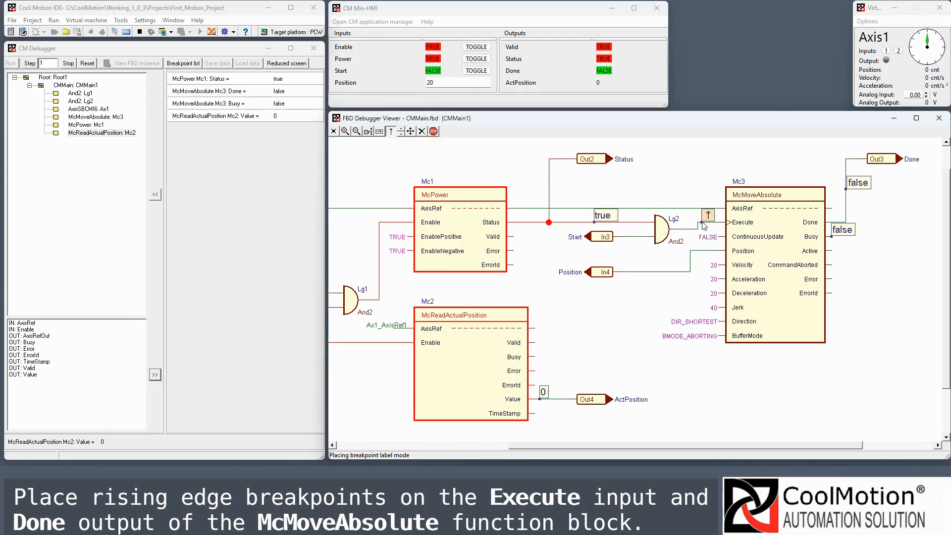
pyautogui.click(846, 221)
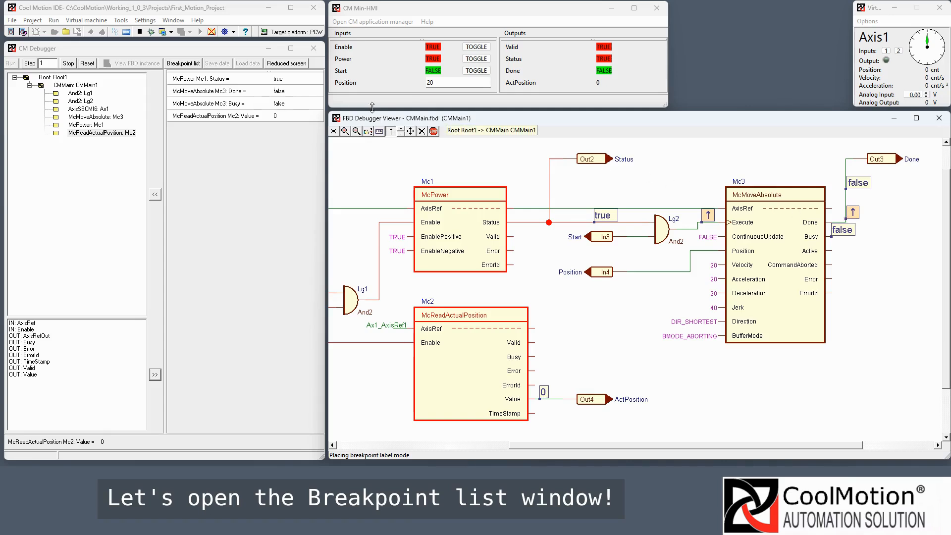
# - Show the breakpoint list and shorten the debugger window so the list fits below it
pyautogui.click(184, 64)
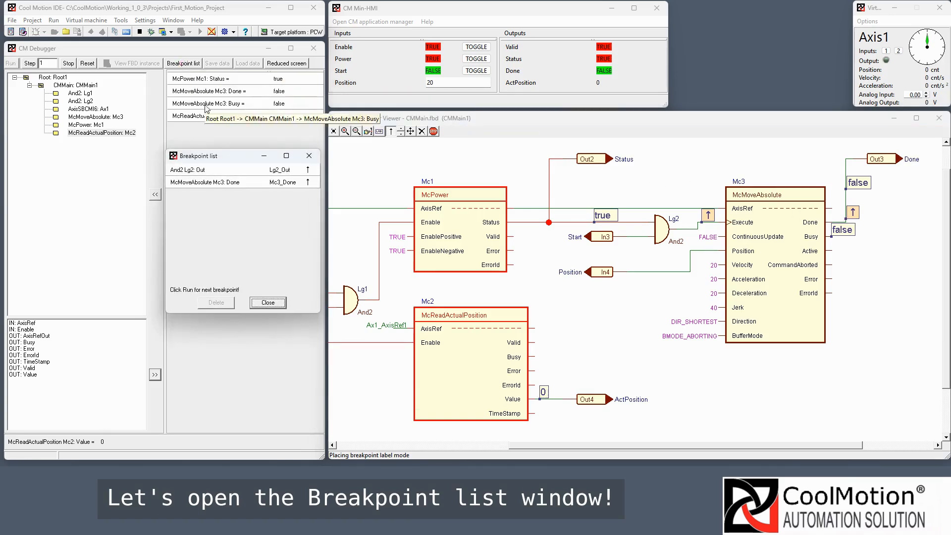
pyautogui.moveTo(233, 159); pyautogui.dragTo(237, 306)
pyautogui.moveTo(159, 460); pyautogui.dragTo(158, 292)
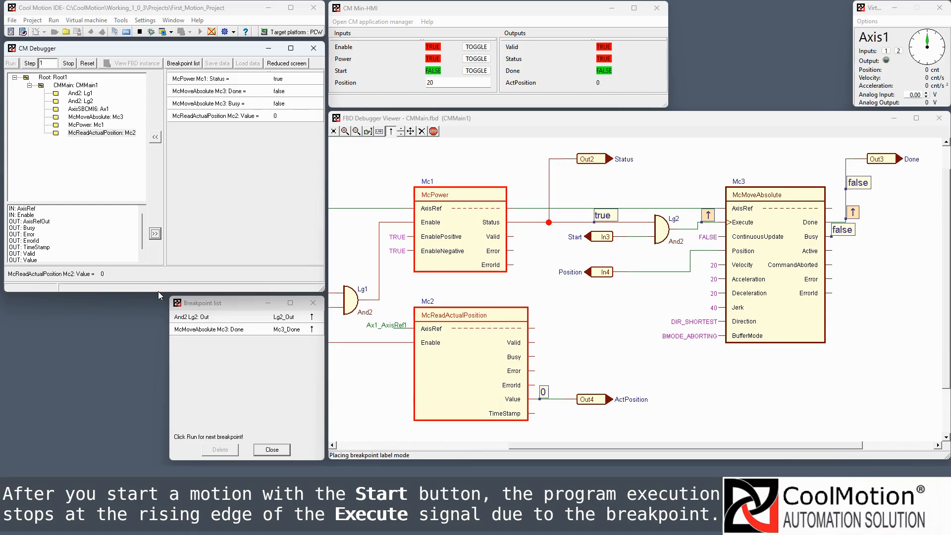
# - Set the Start input to TRUE to reach the Execute breakpoint and step the program twice by 100 cycles
pyautogui.click(477, 71)
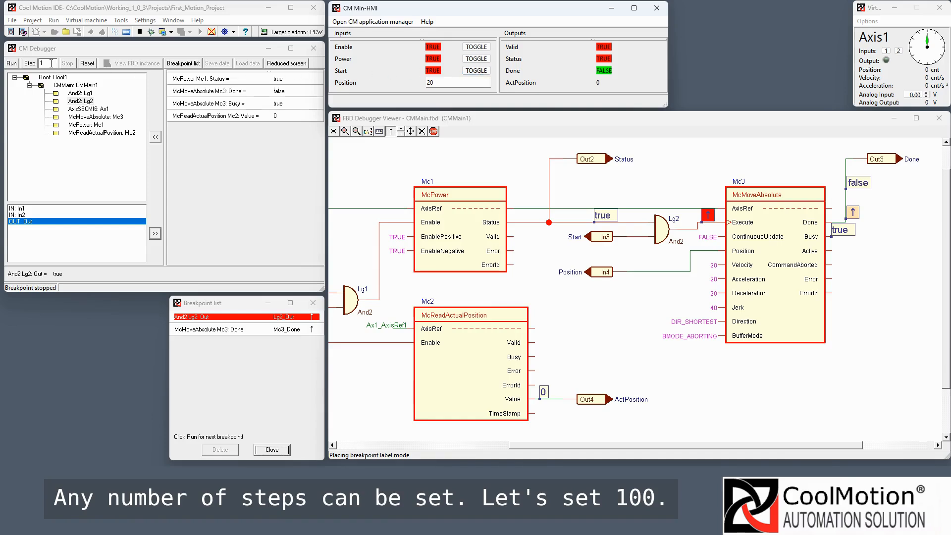
pyautogui.doubleClick(51, 63)
pyautogui.write('100')
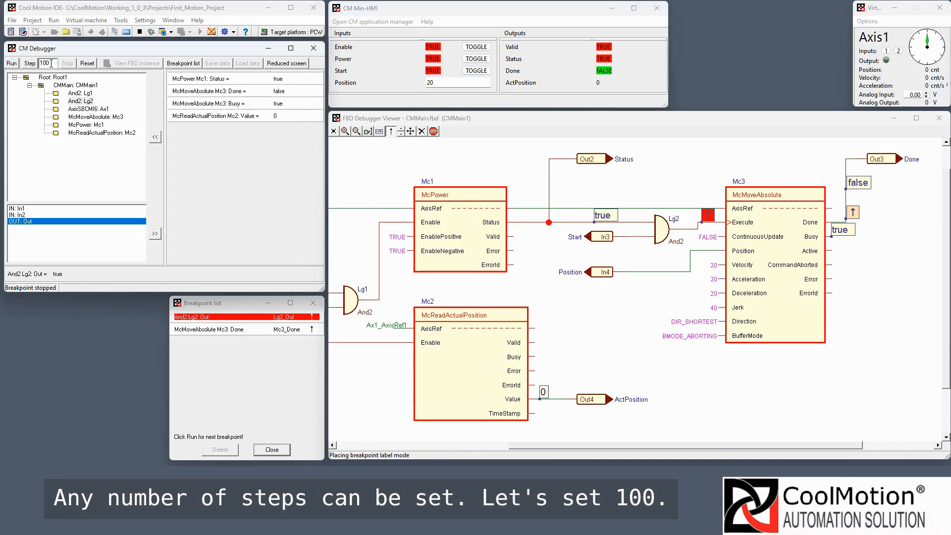
pyautogui.click(30, 63)
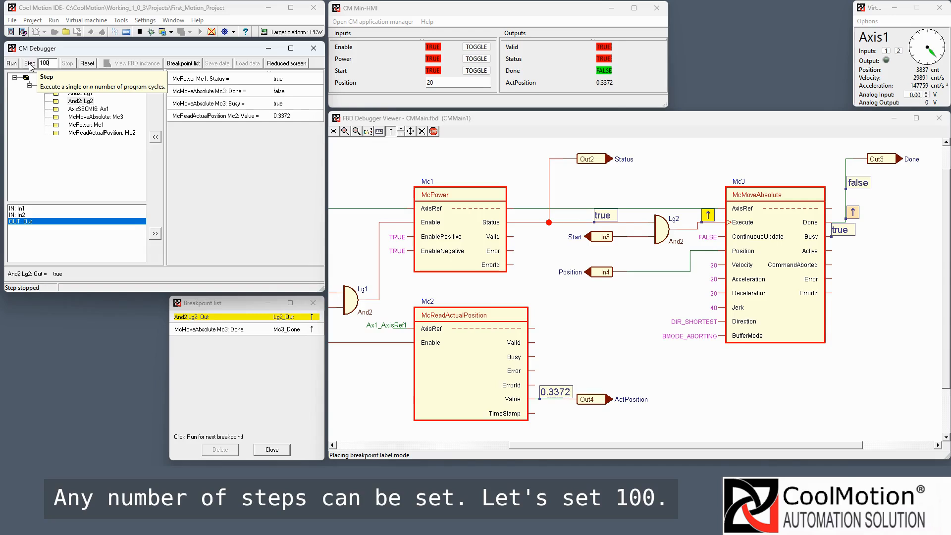
pyautogui.click(30, 63)
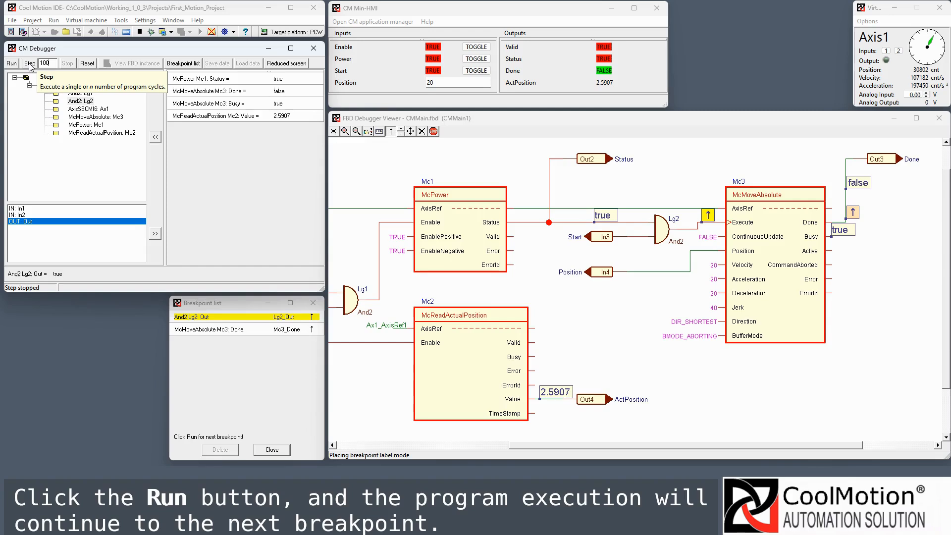
# - Run the program to the McMoveAbsolute Done breakpoint and resume execution from it
pyautogui.click(11, 64)
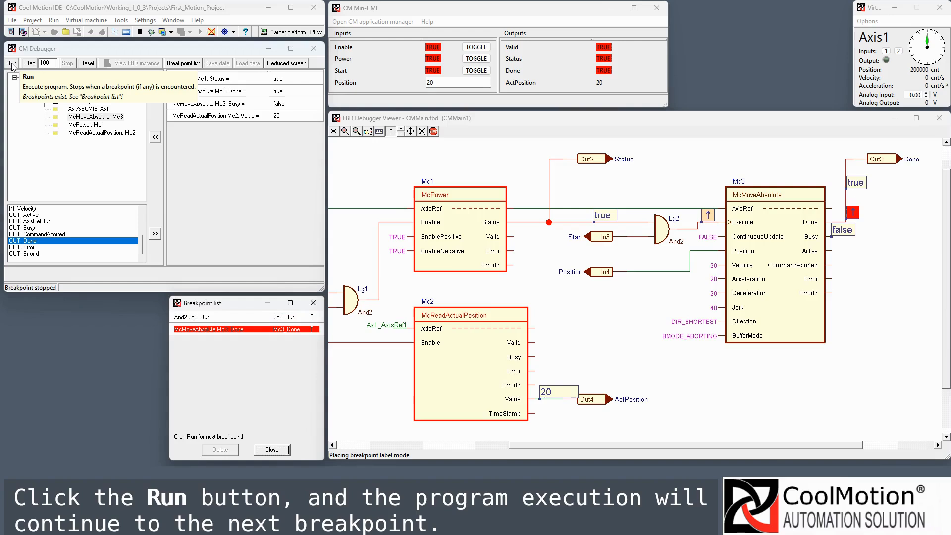
pyautogui.click(12, 63)
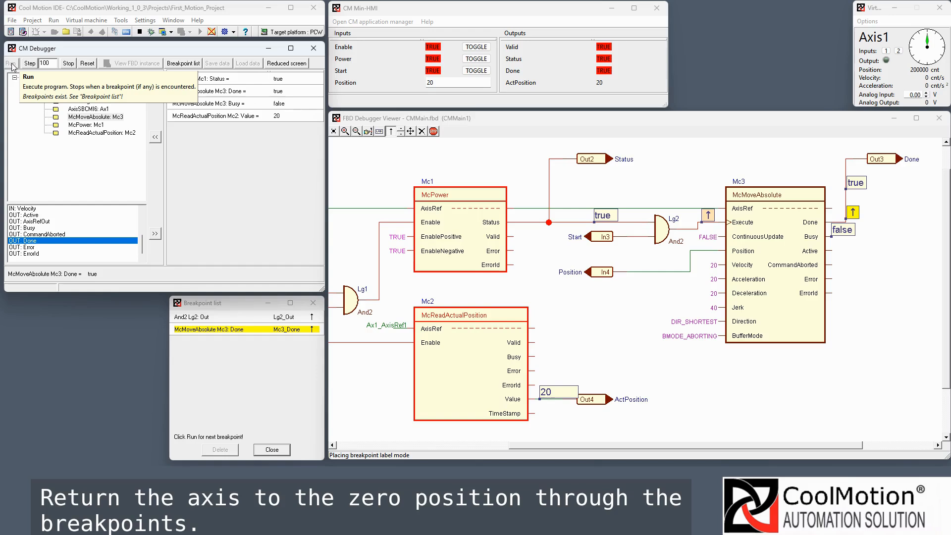
pyautogui.click(12, 64)
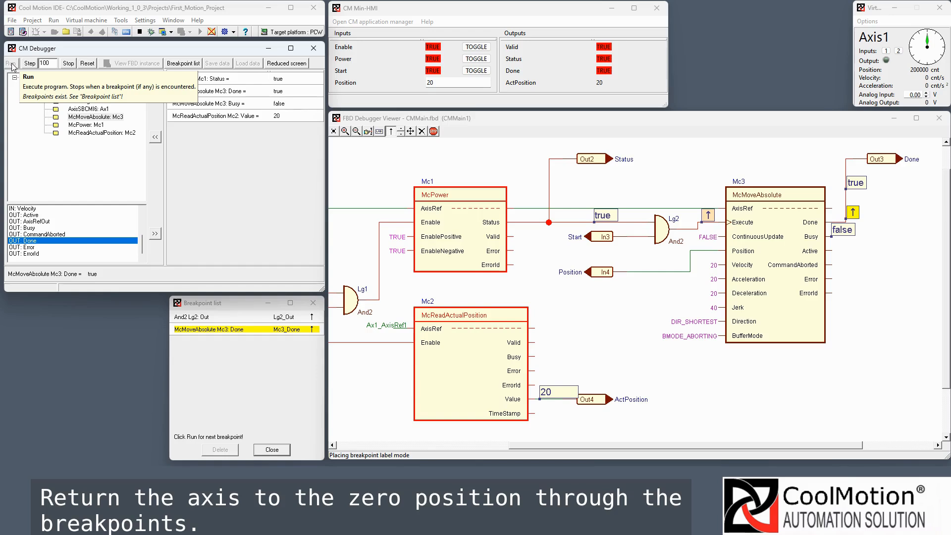
# - Set Position to 0, switch Start off and on, and run through both breakpoints to return the axis to zero
pyautogui.doubleClick(436, 82)
pyautogui.write('0')
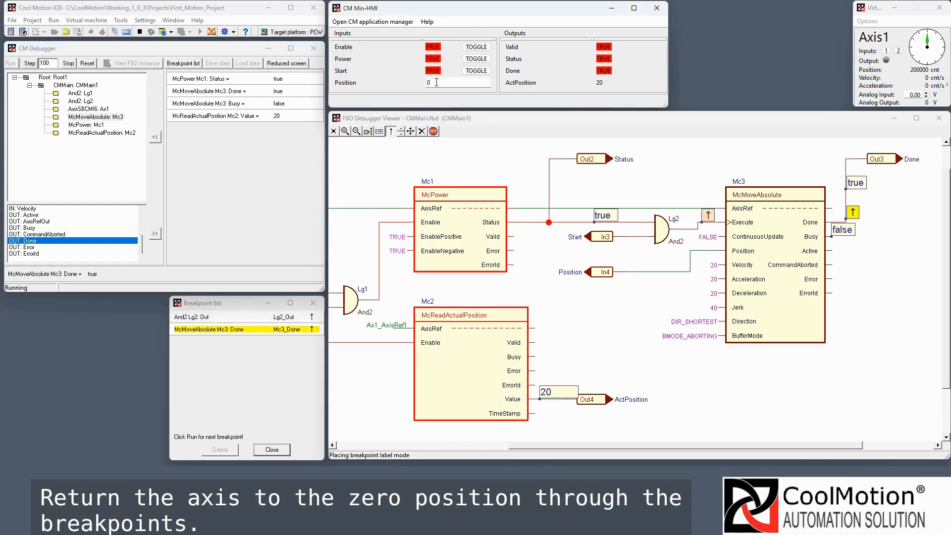
pyautogui.click(477, 71)
pyautogui.click(477, 71)
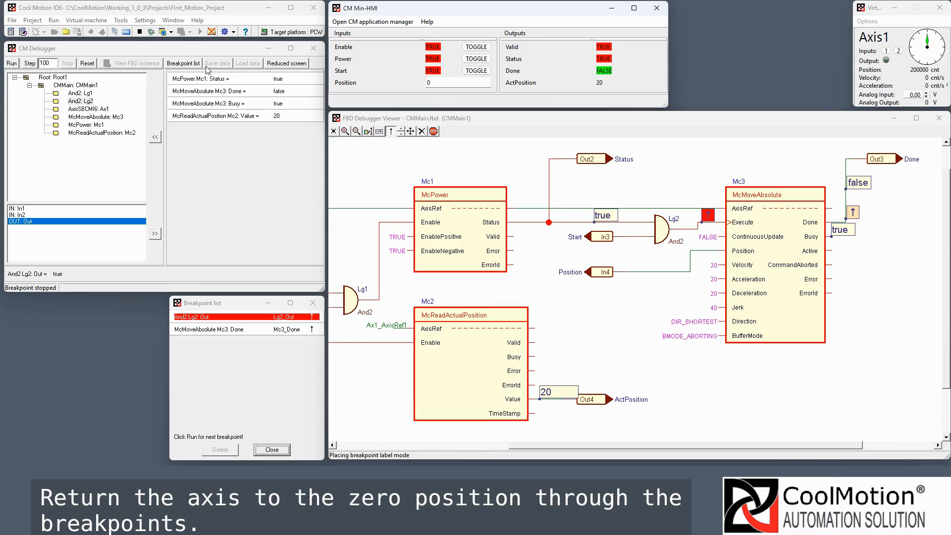
pyautogui.click(13, 66)
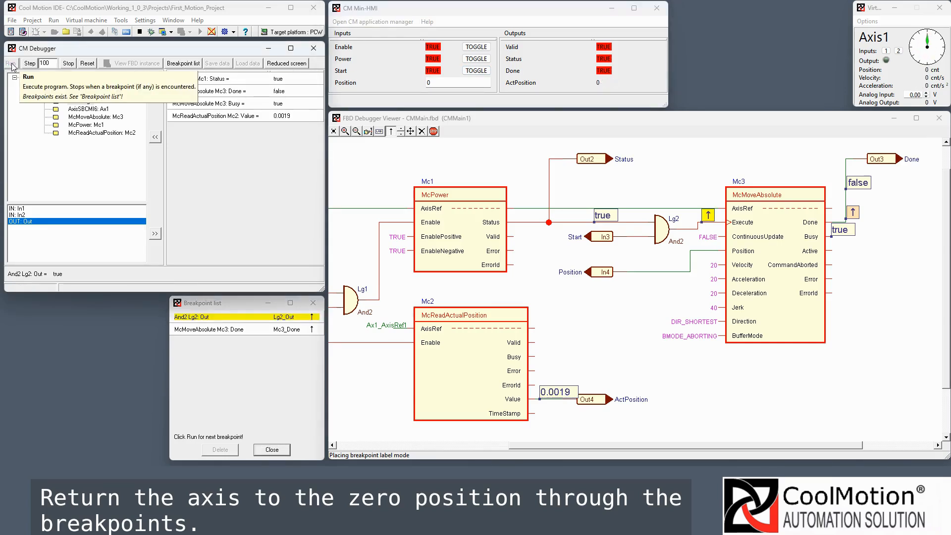
pyautogui.click(13, 65)
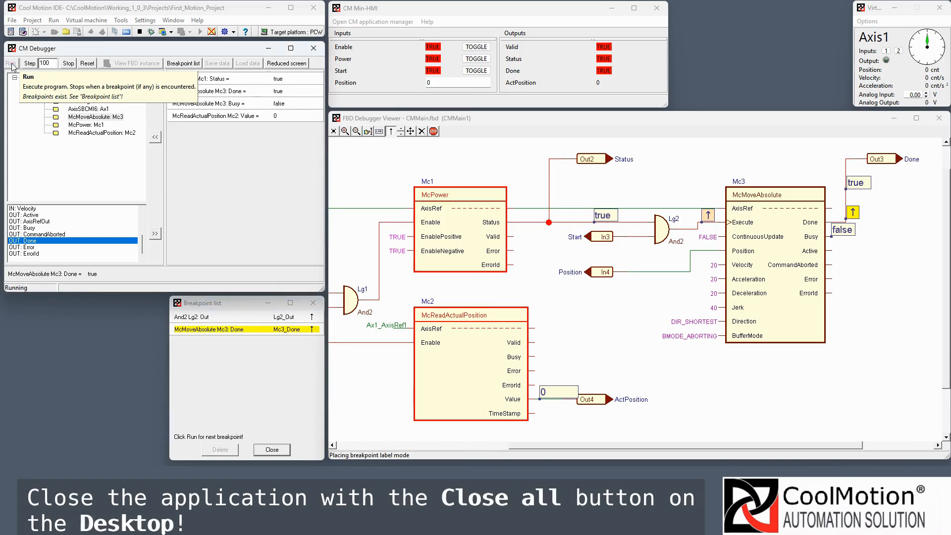
# - Close all running application windows and open the Ethernet 3 adapter's connection properties in the Windows advanced network settings
pyautogui.click(212, 31)
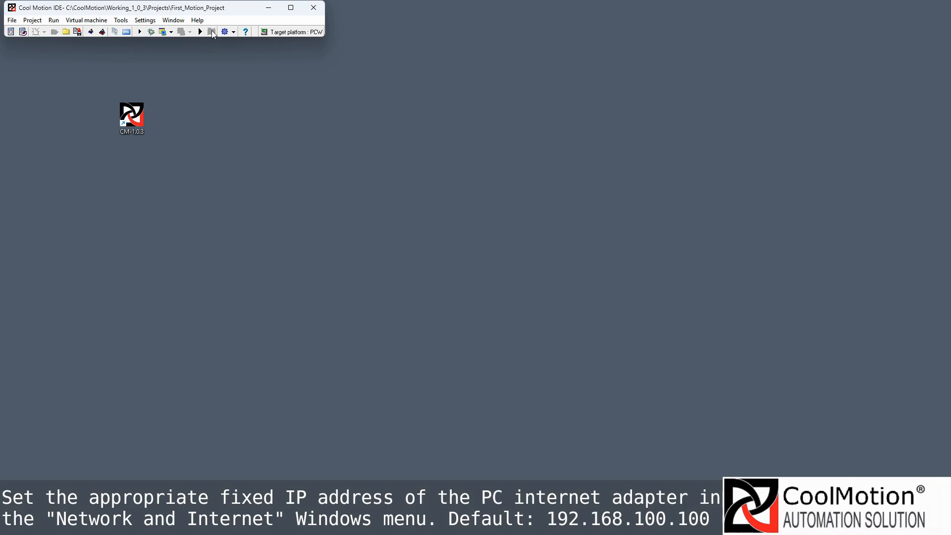
pyautogui.press('super')
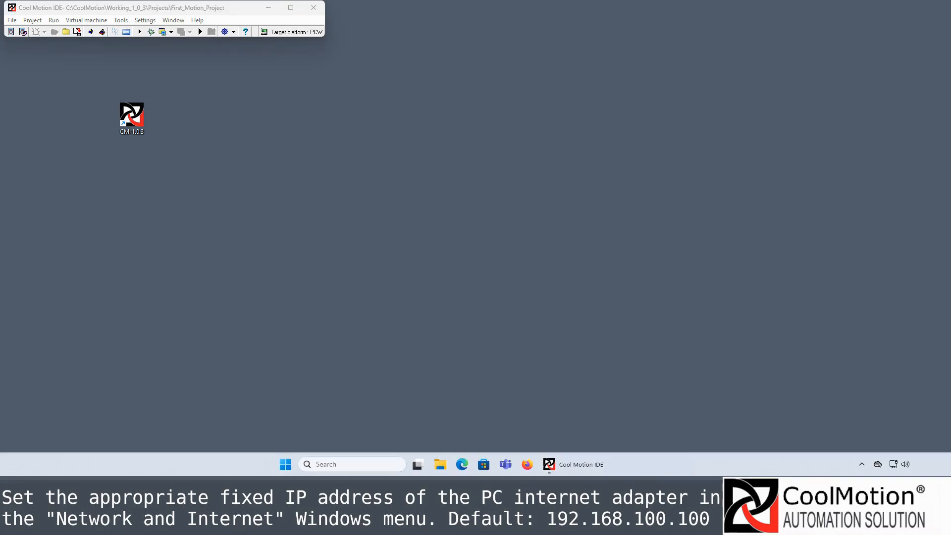
pyautogui.click(285, 464)
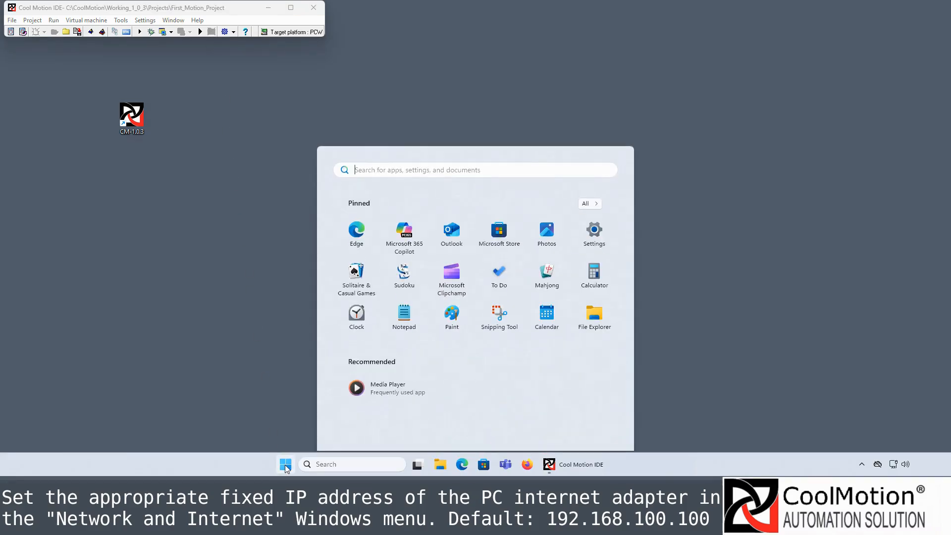
pyautogui.click(594, 231)
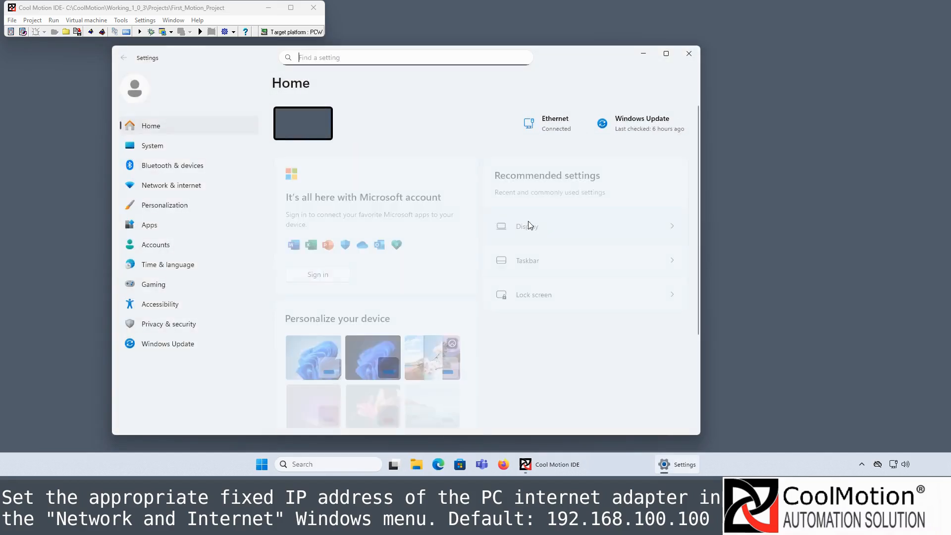
pyautogui.click(174, 186)
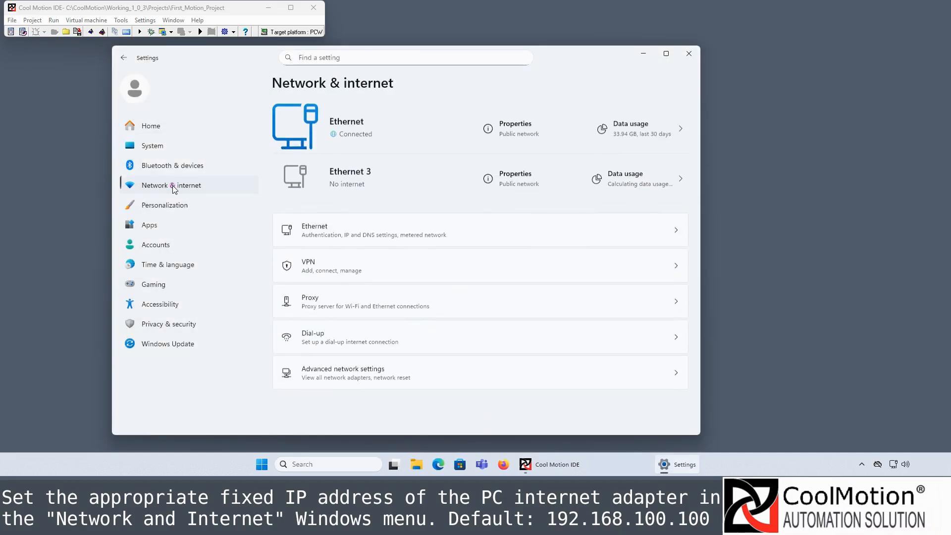
pyautogui.click(353, 370)
pyautogui.click(411, 211)
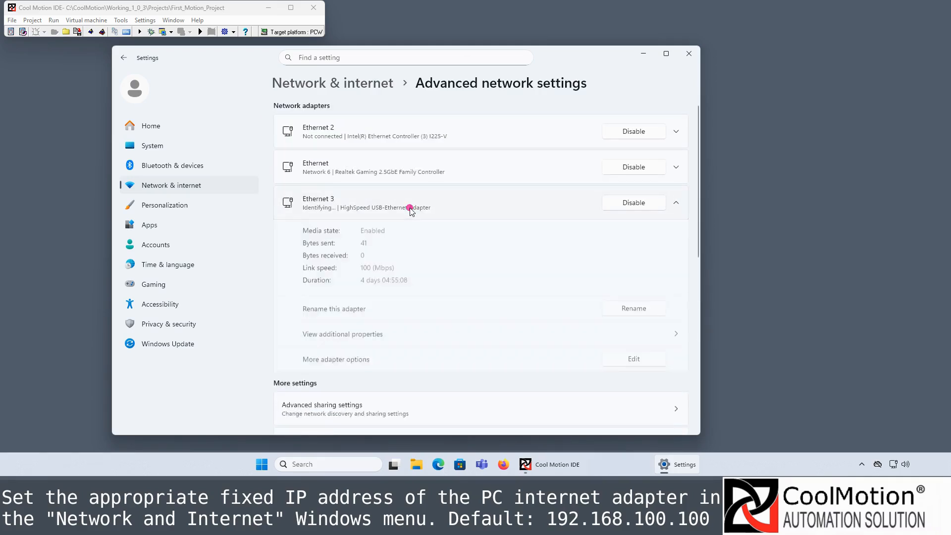
pyautogui.click(635, 361)
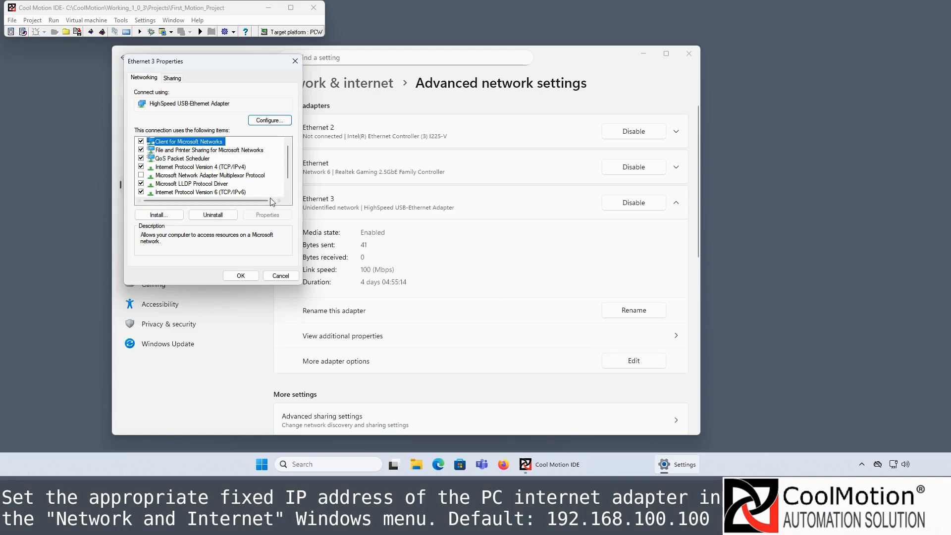
# - Assign the Ethernet 3 adapter the fixed IPv4 address 192.168.100.100, fill in the subnet mask, and close the network settings
pyautogui.click(203, 168)
pyautogui.click(267, 215)
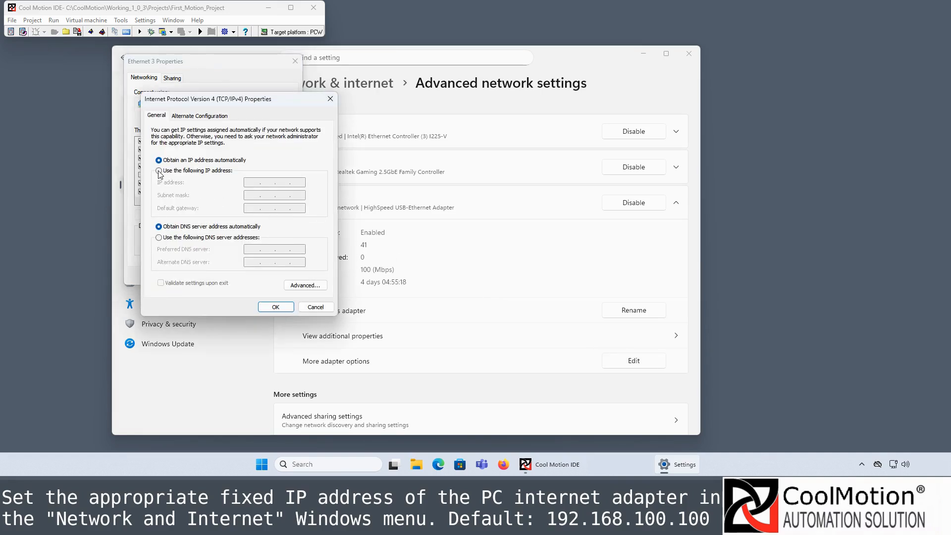
pyautogui.click(159, 171)
pyautogui.click(243, 182)
pyautogui.write('192 . ')
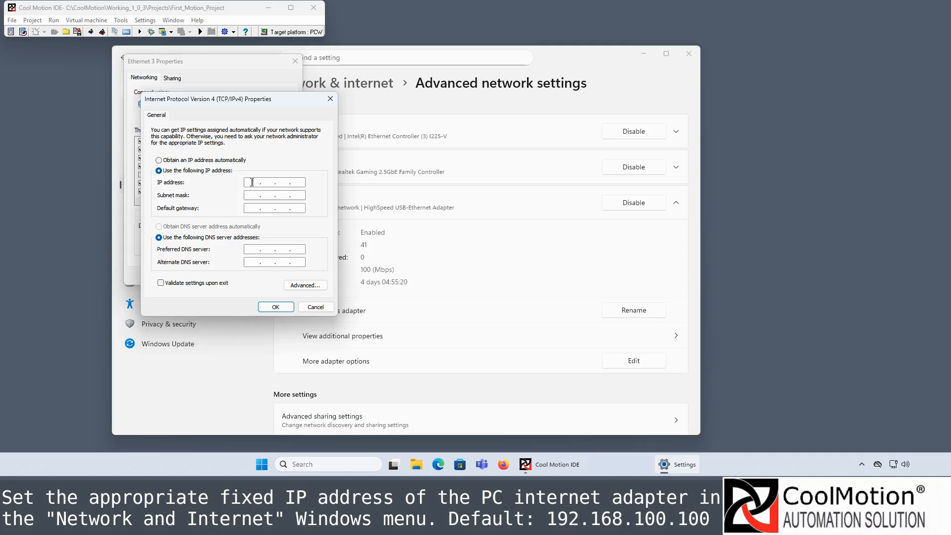
pyautogui.write('168 . 100 . 100')
pyautogui.click(251, 195)
pyautogui.click(275, 307)
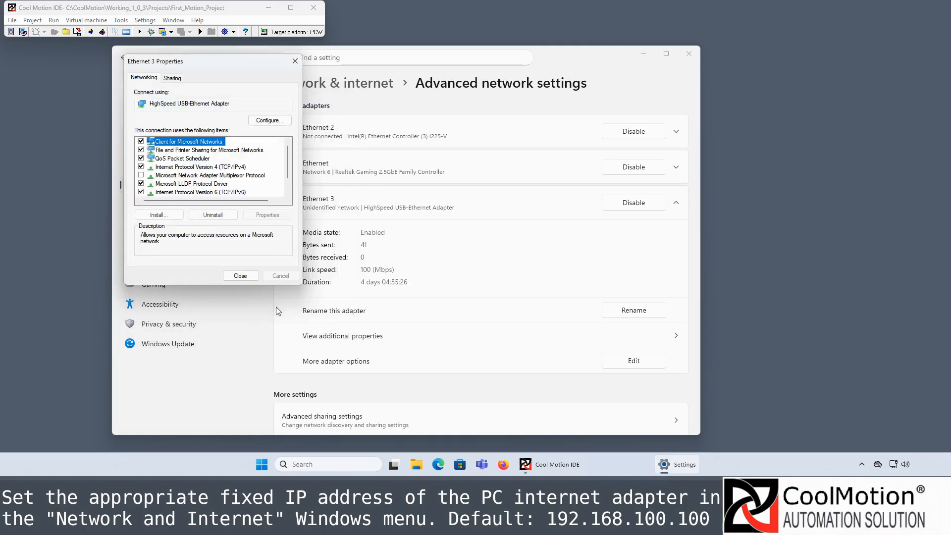
pyautogui.click(240, 275)
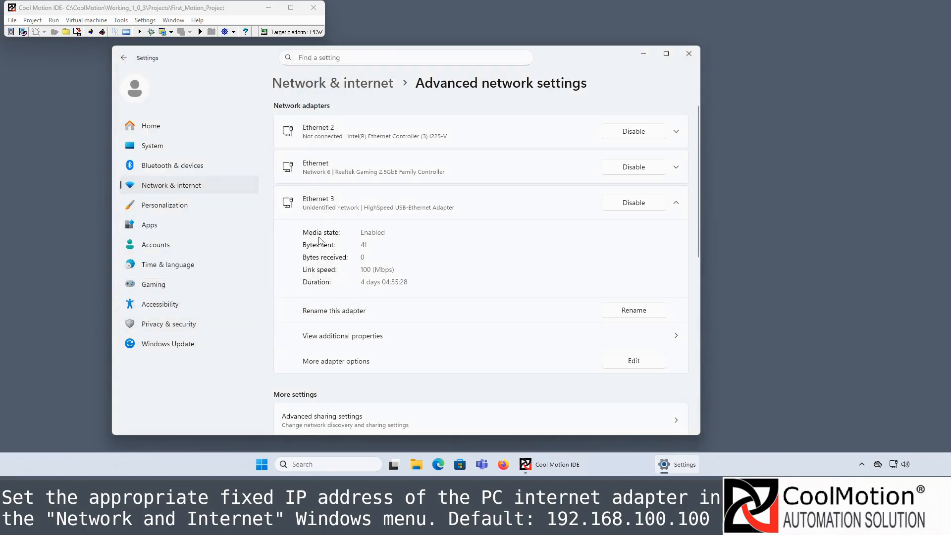
pyautogui.click(689, 53)
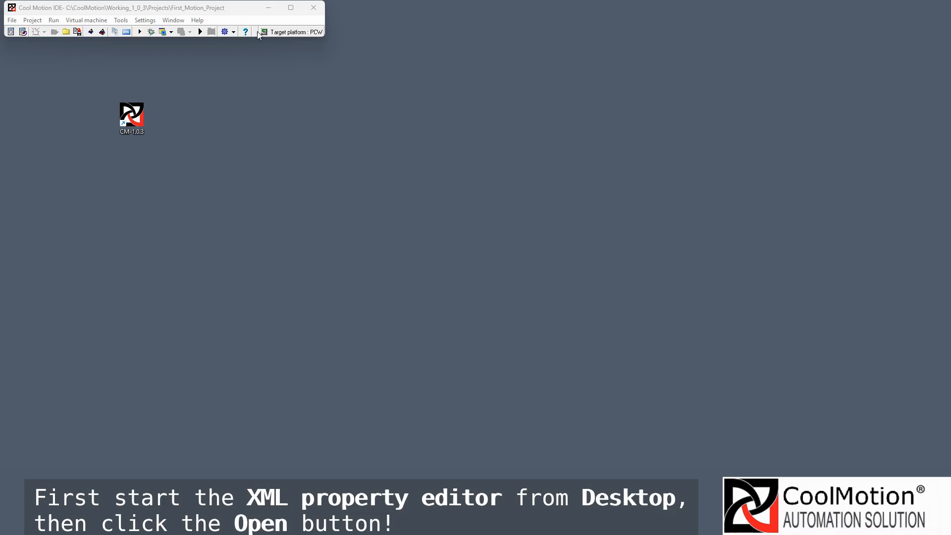
# - Start the XML property editor and move Ax1.prop.xml from Generated\Config to the project's Config folder
pyautogui.click(32, 19)
pyautogui.click(67, 64)
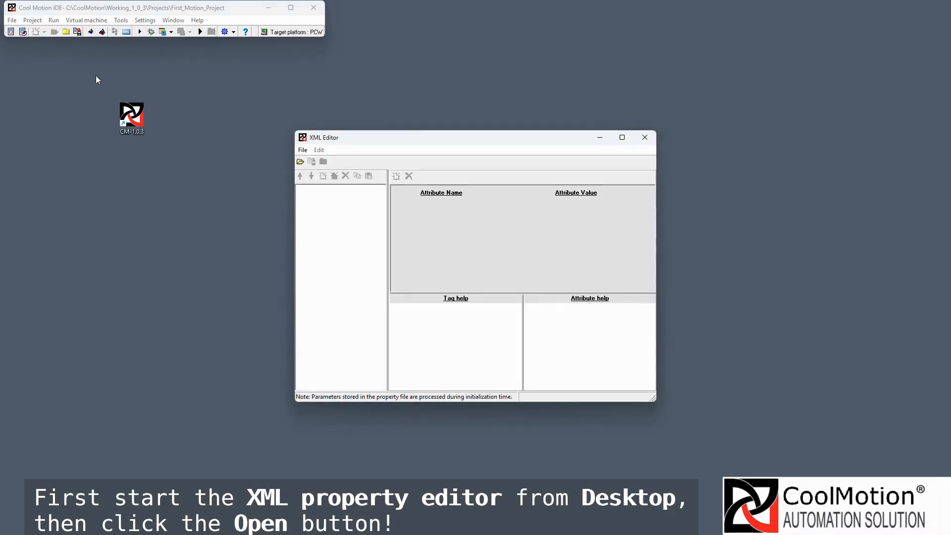
pyautogui.click(301, 162)
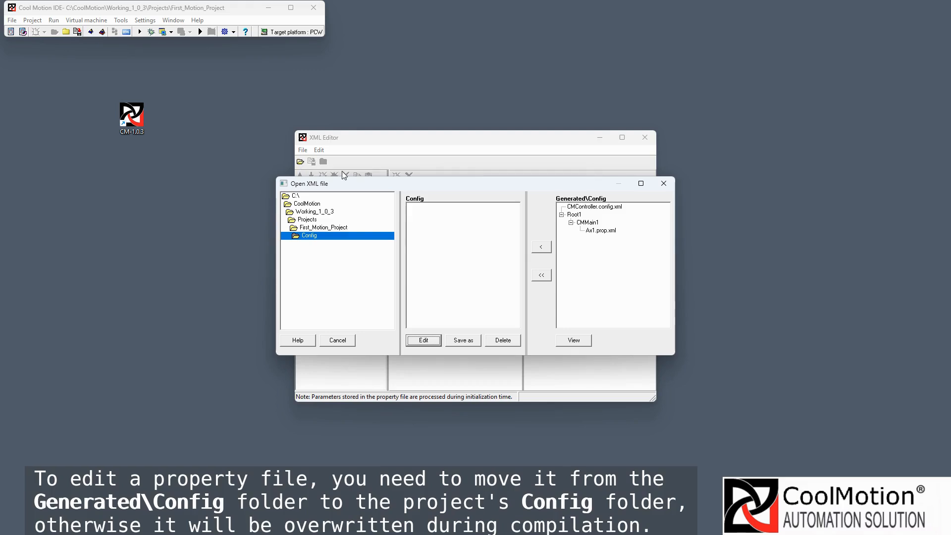
pyautogui.click(600, 231)
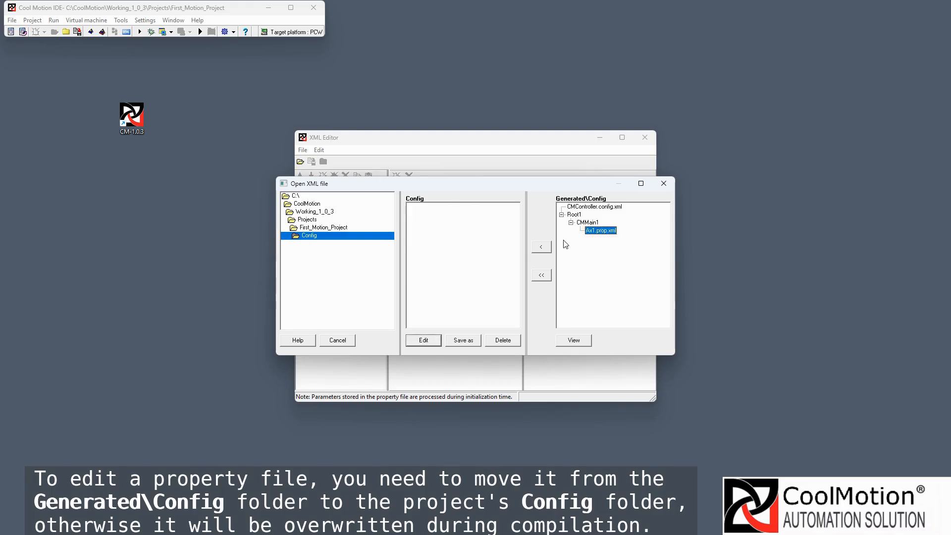
pyautogui.click(541, 247)
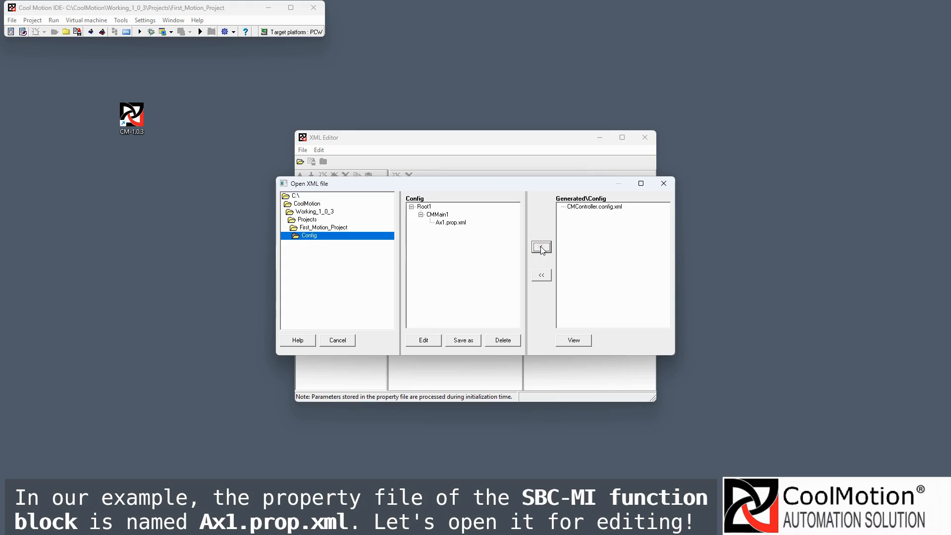
# - Open Ax1.prop.xml from the Config folder for editing and set DeviceType in GlobalSetting to SBCMICard
pyautogui.click(450, 222)
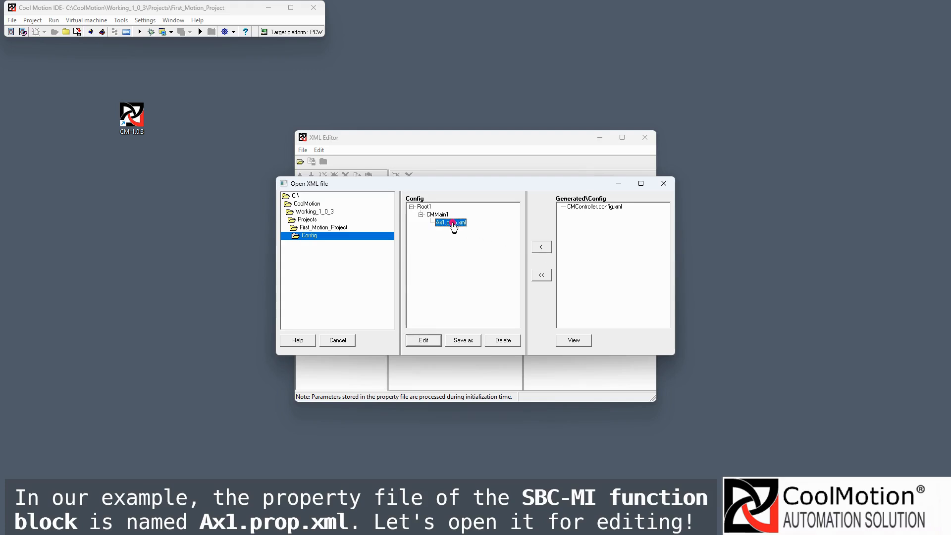
pyautogui.click(423, 340)
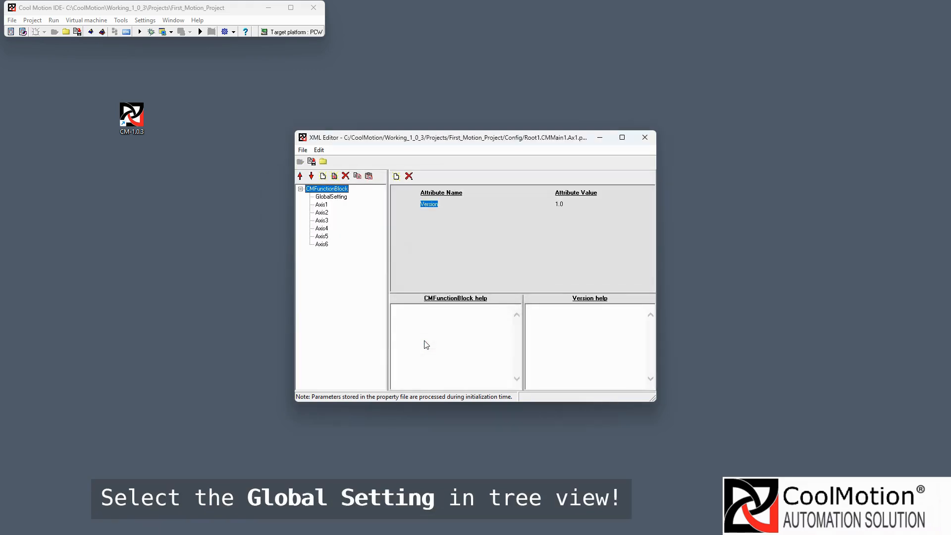
pyautogui.click(332, 198)
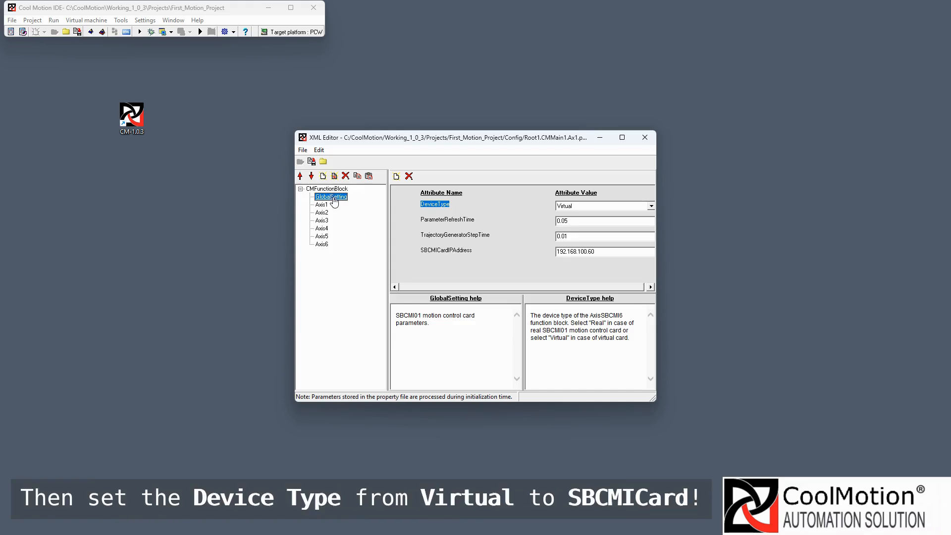
pyautogui.click(570, 207)
pyautogui.click(570, 221)
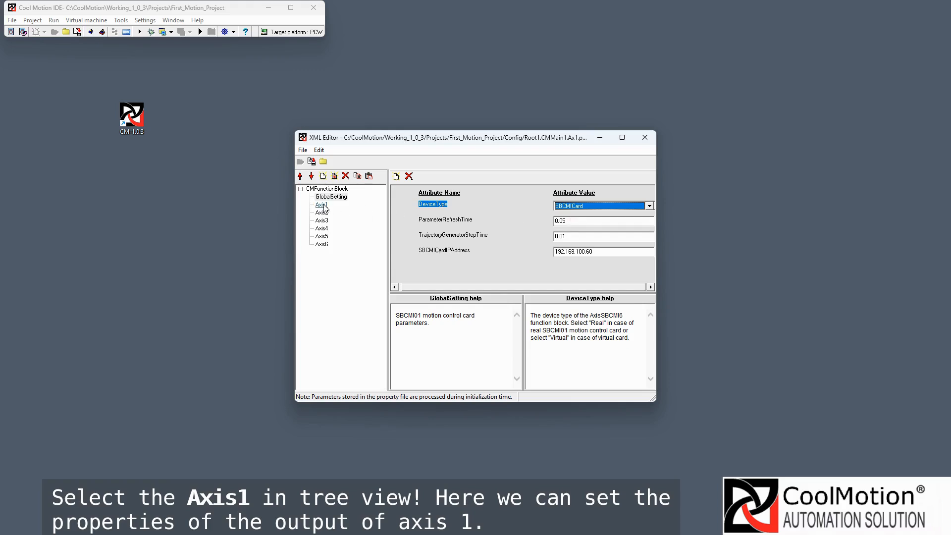
# - Show the Axis1 properties and enlarge the XML Editor and its attribute area until every attribute fits
pyautogui.click(321, 205)
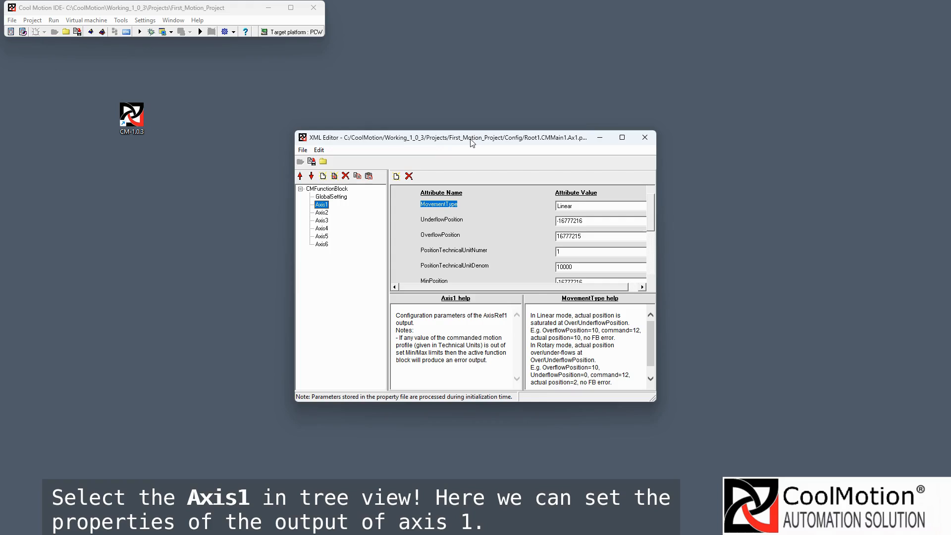
pyautogui.moveTo(470, 139); pyautogui.dragTo(470, 54)
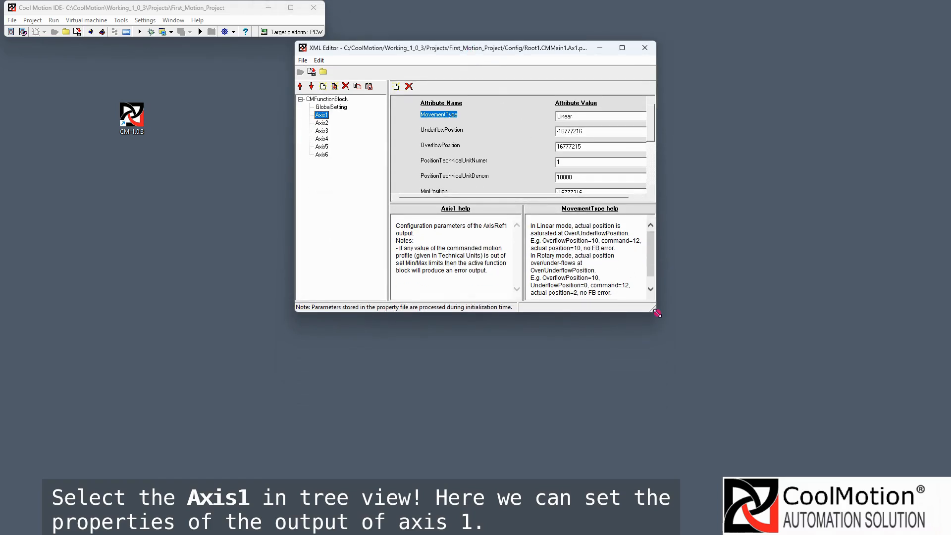
pyautogui.moveTo(655, 311); pyautogui.dragTo(676, 440)
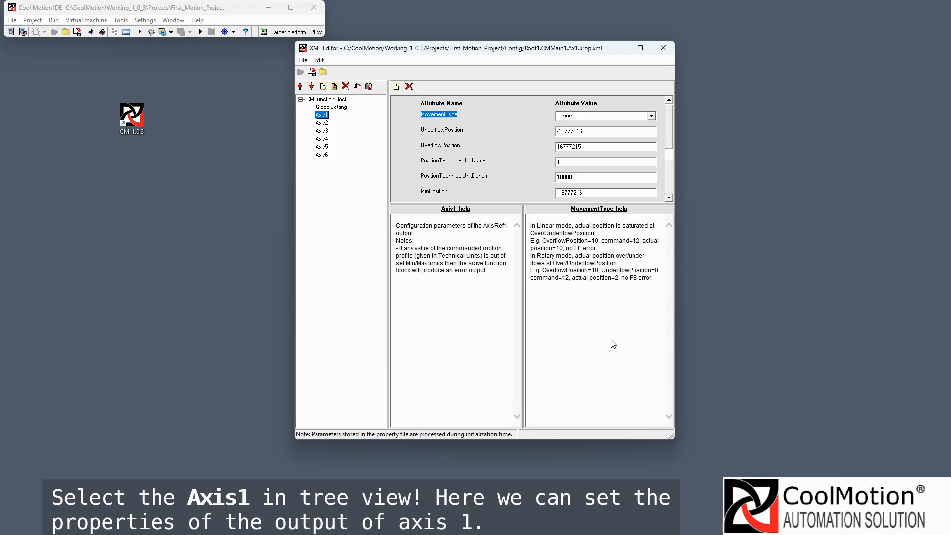
pyautogui.moveTo(523, 202); pyautogui.dragTo(523, 313)
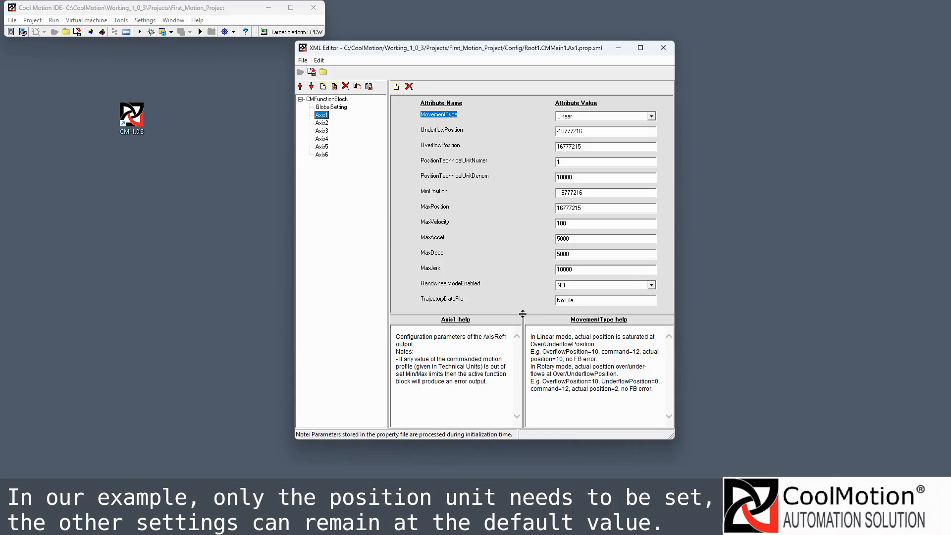
# - Set Axis1's PositionTechnicalUnitDenom to 3200, save the property file and close the XML Editor
pyautogui.click(576, 178)
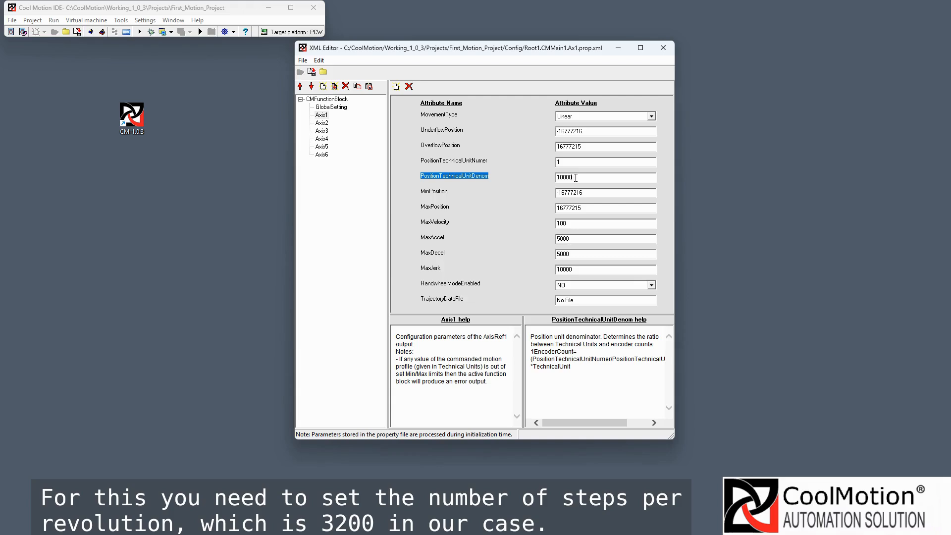
pyautogui.press('BackSpace')
pyautogui.press('BackSpace')
pyautogui.press('BackSpace')
pyautogui.press('BackSpace')
pyautogui.press('BackSpace')
pyautogui.write('32')
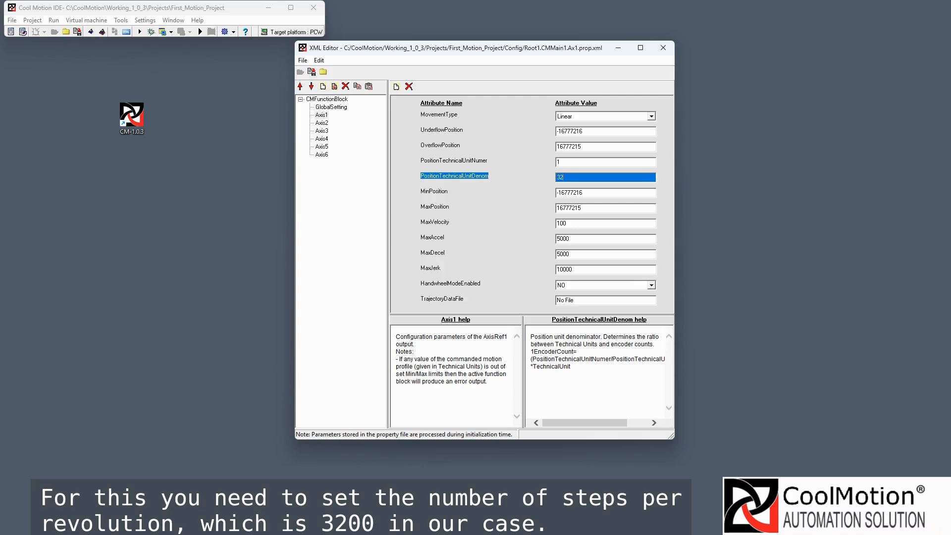
pyautogui.write('00')
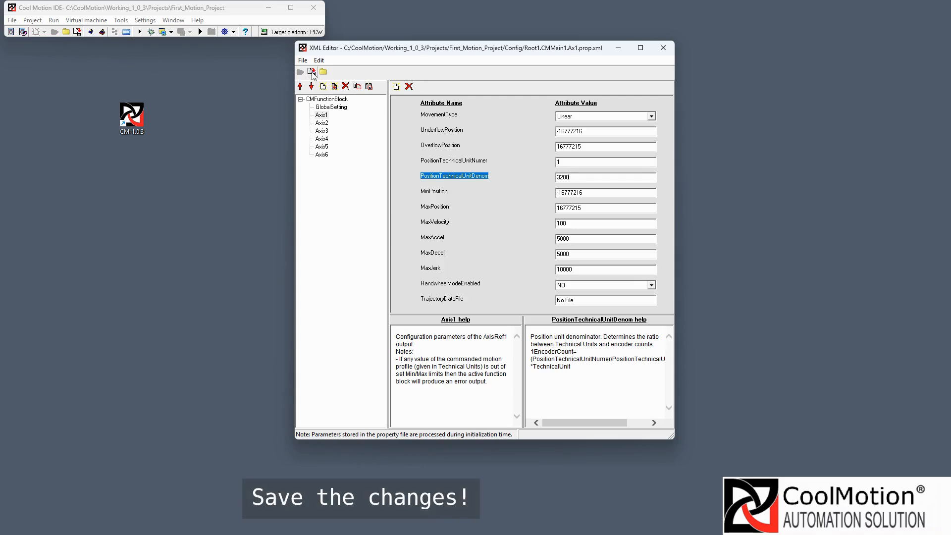
pyautogui.click(312, 72)
pyautogui.click(663, 48)
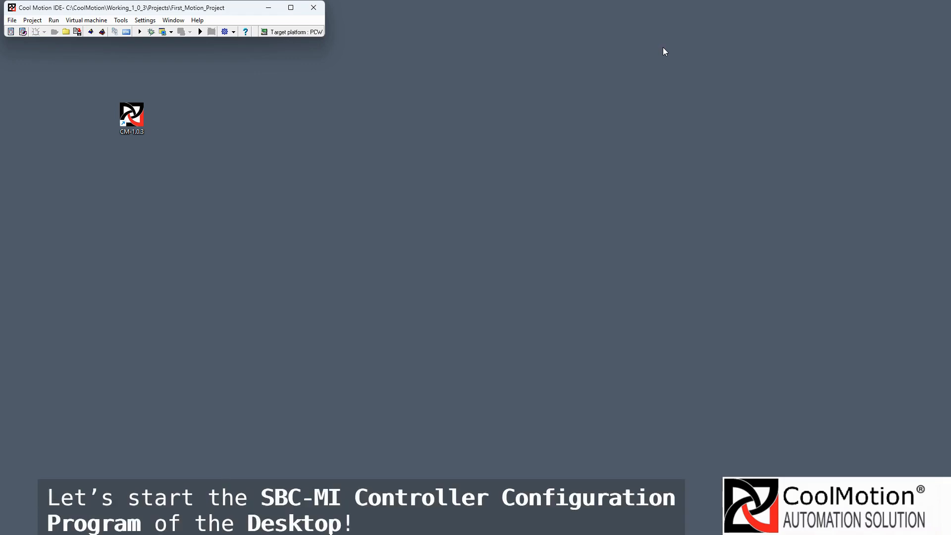
# - Start the SBCMI Configuration Program, read the current settings from the card at 192.168.100.60, and close the program
pyautogui.click(120, 22)
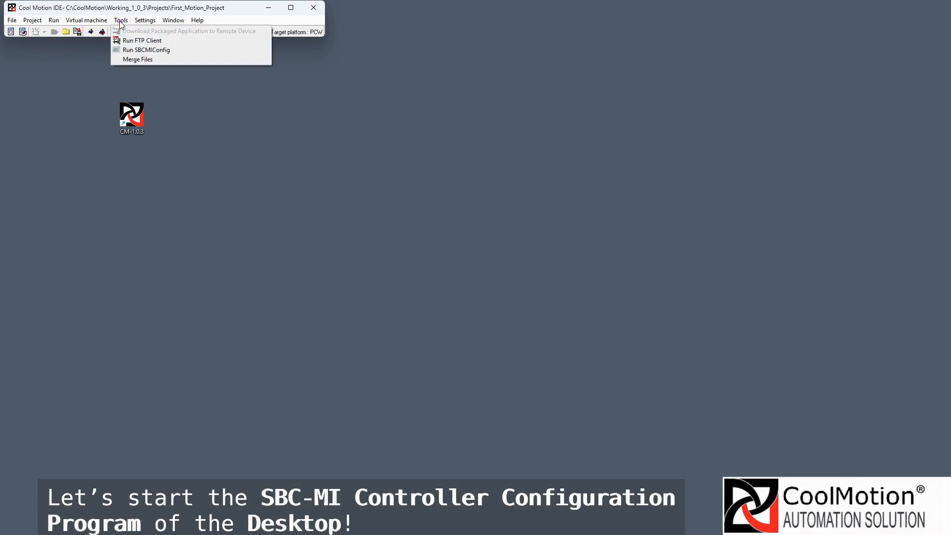
pyautogui.click(144, 50)
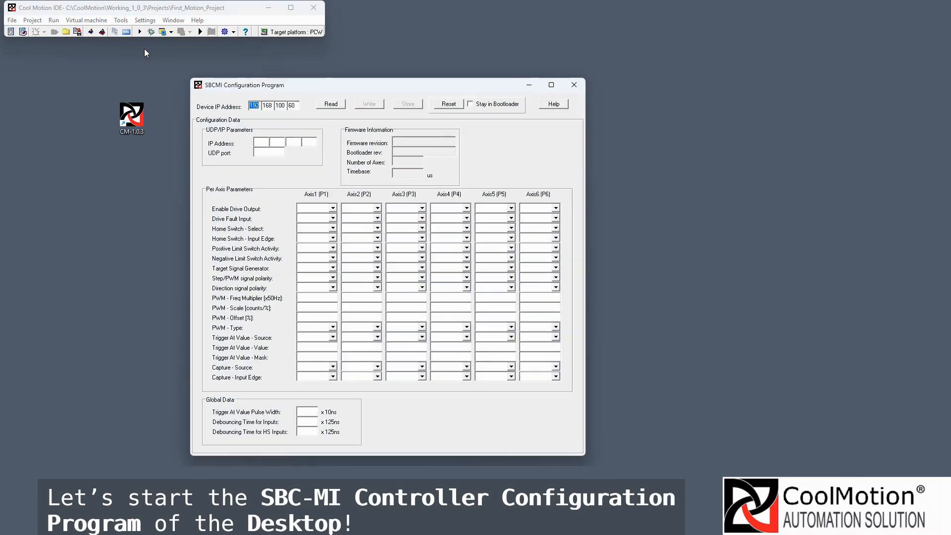
pyautogui.moveTo(359, 87); pyautogui.dragTo(174, 67)
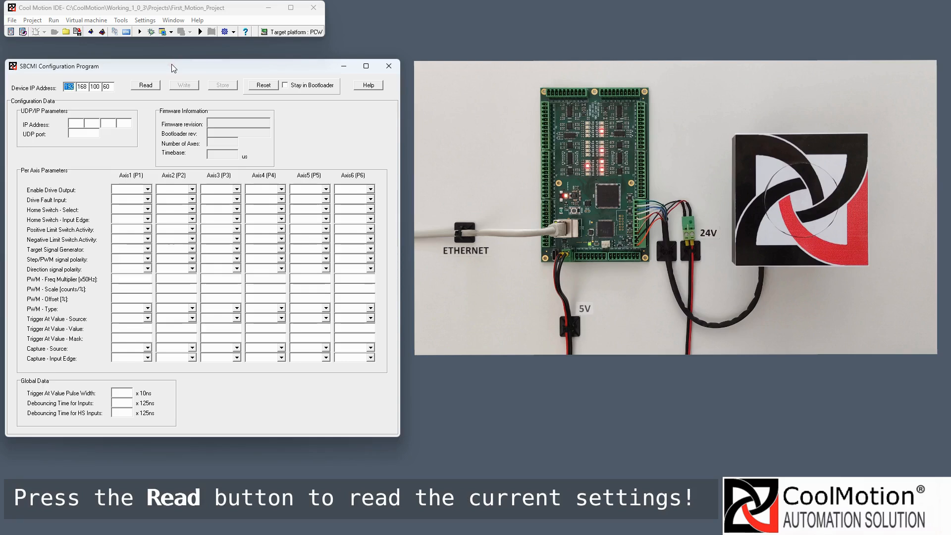
pyautogui.click(146, 86)
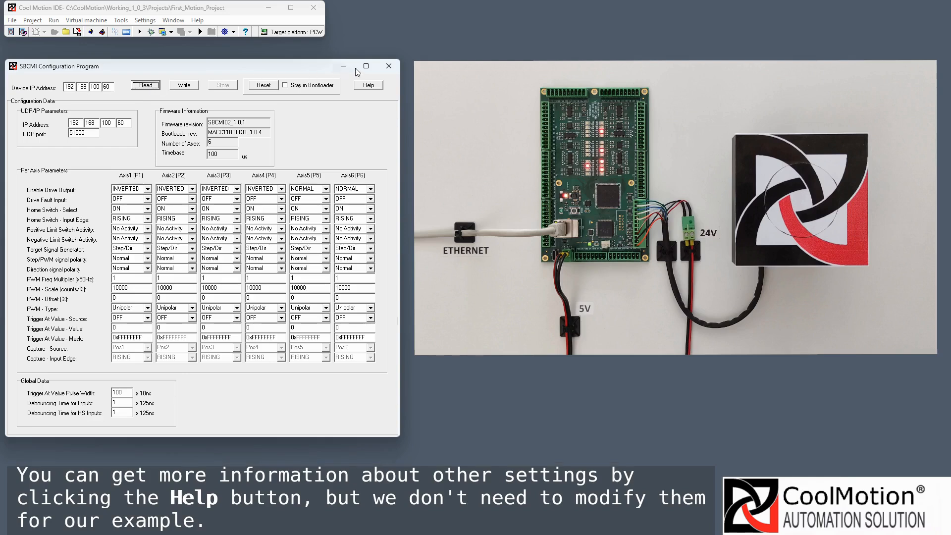
pyautogui.click(388, 67)
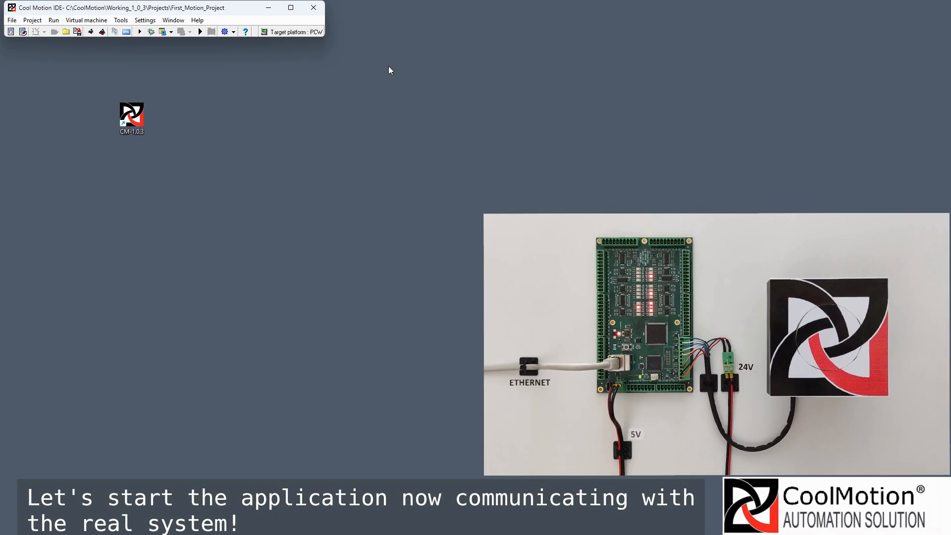
# - Start the application and the Minimal HMI, and place the HMI window beside the IDE window
pyautogui.click(140, 31)
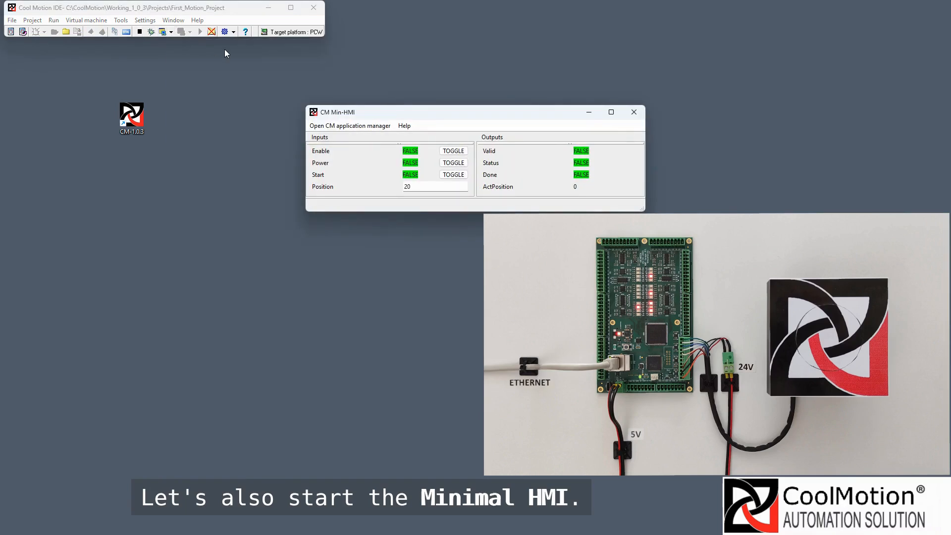
pyautogui.moveTo(460, 121); pyautogui.dragTo(482, 16)
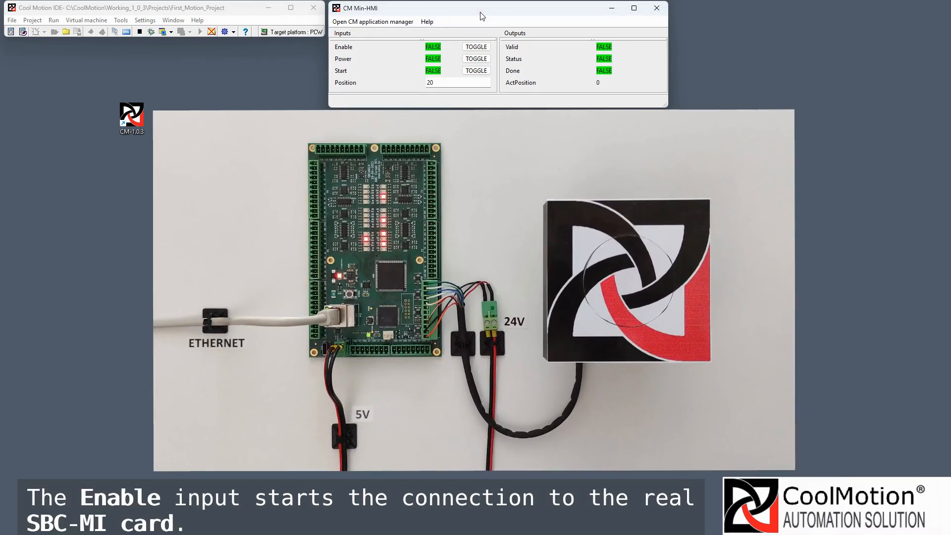
# - Switch on the Enable, Power and Start inputs in turn to move the axis to position 20
pyautogui.click(476, 47)
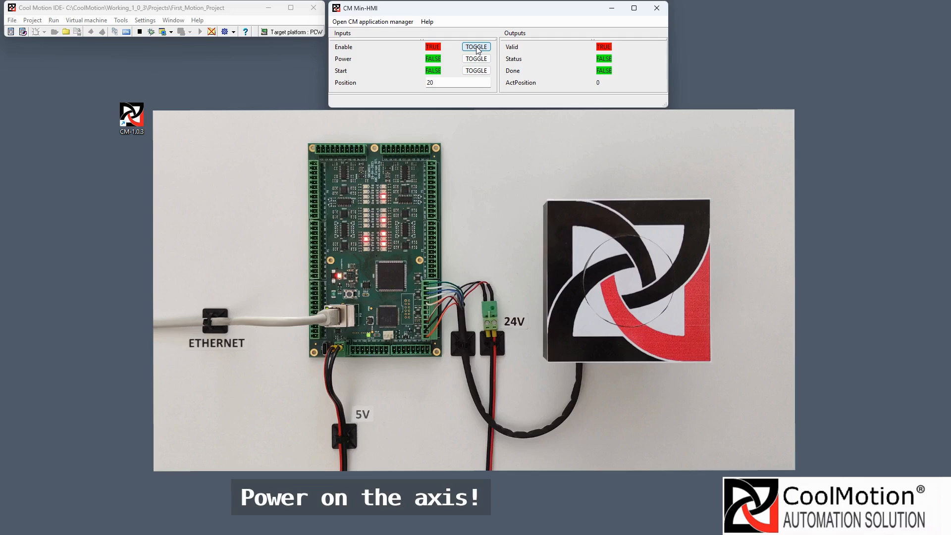
pyautogui.click(477, 58)
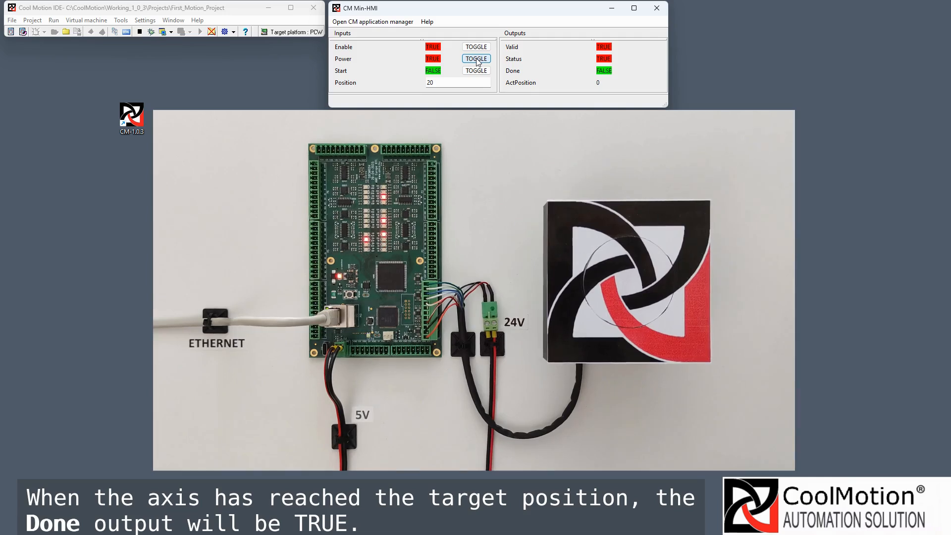
pyautogui.click(476, 70)
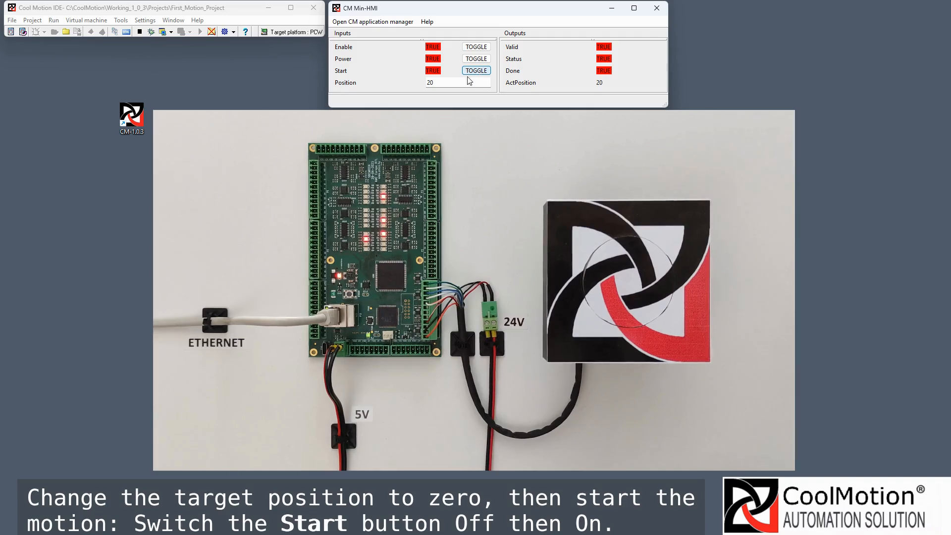
# - Set the target Position to 0 and switch the Start input off and on again to run the motion
pyautogui.moveTo(446, 82); pyautogui.dragTo(418, 84)
pyautogui.write('0')
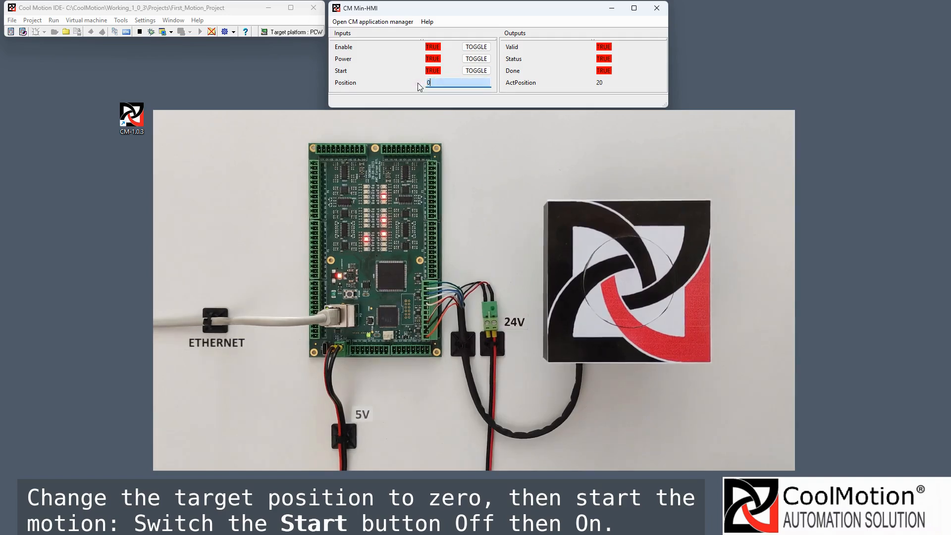
pyautogui.click(476, 71)
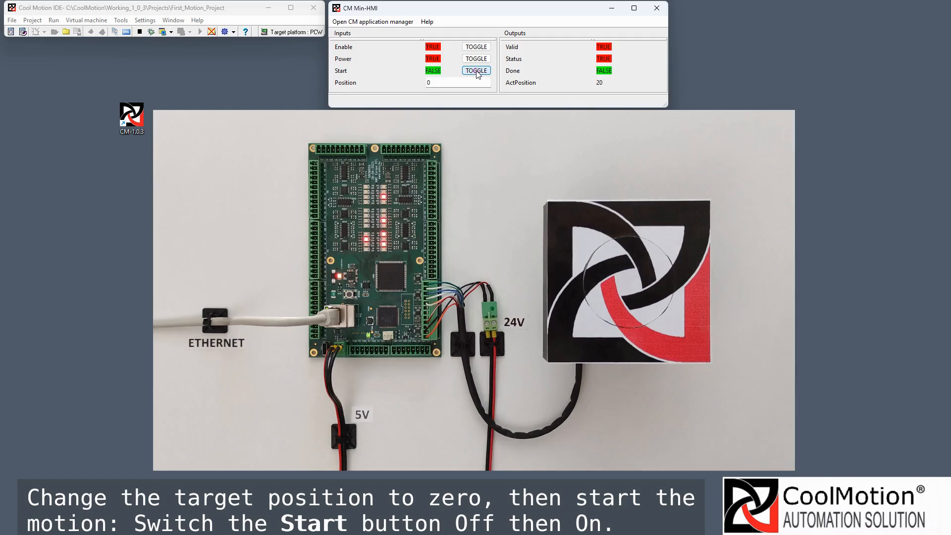
pyautogui.click(477, 71)
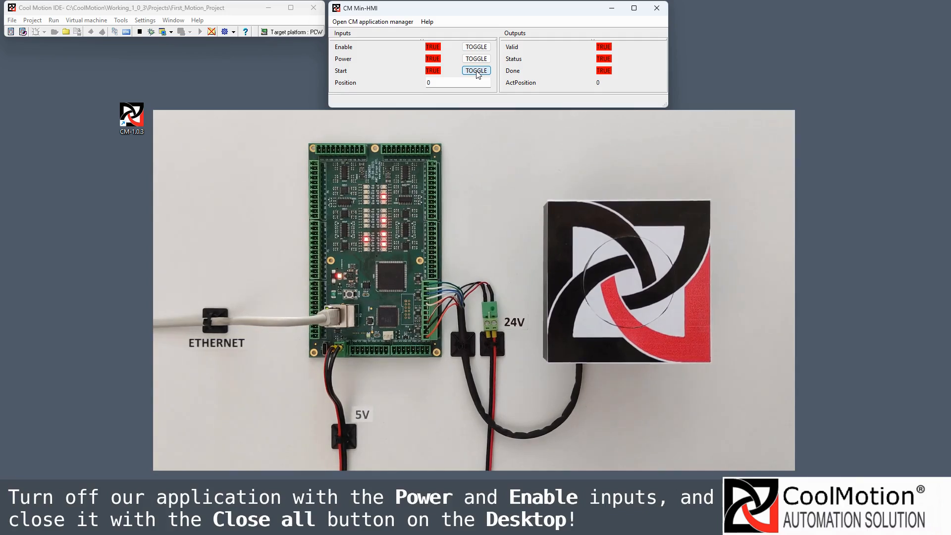
# - Switch off the Start, Power and Enable inputs, and close all parts of the running application
pyautogui.click(475, 71)
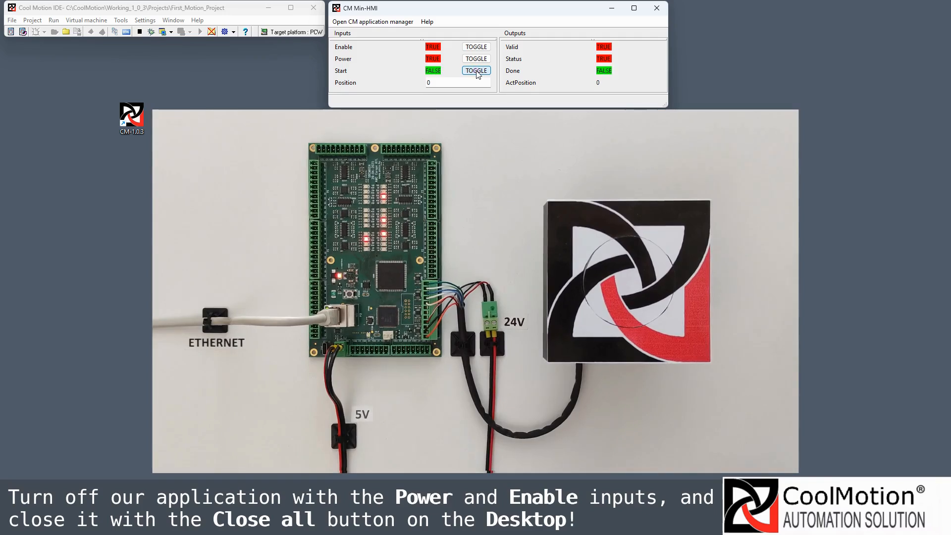
pyautogui.click(476, 58)
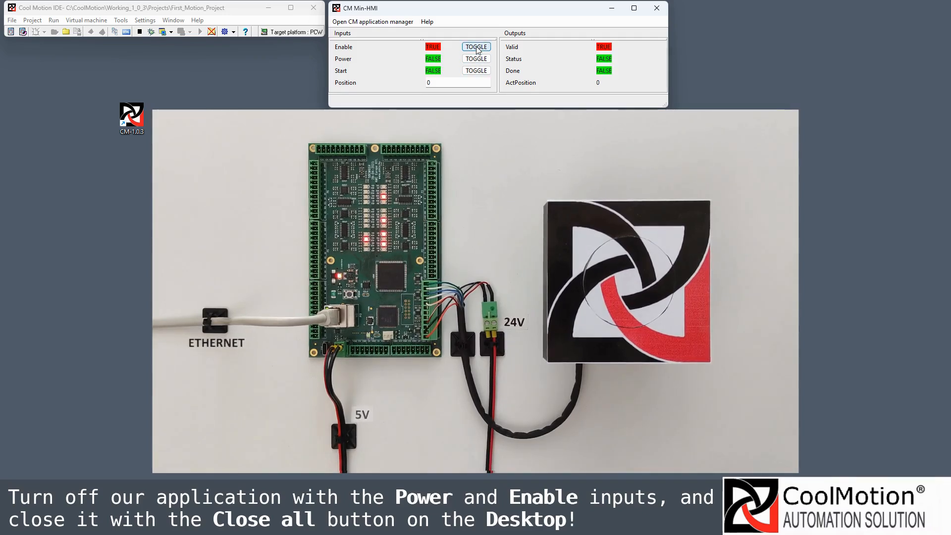
pyautogui.click(476, 47)
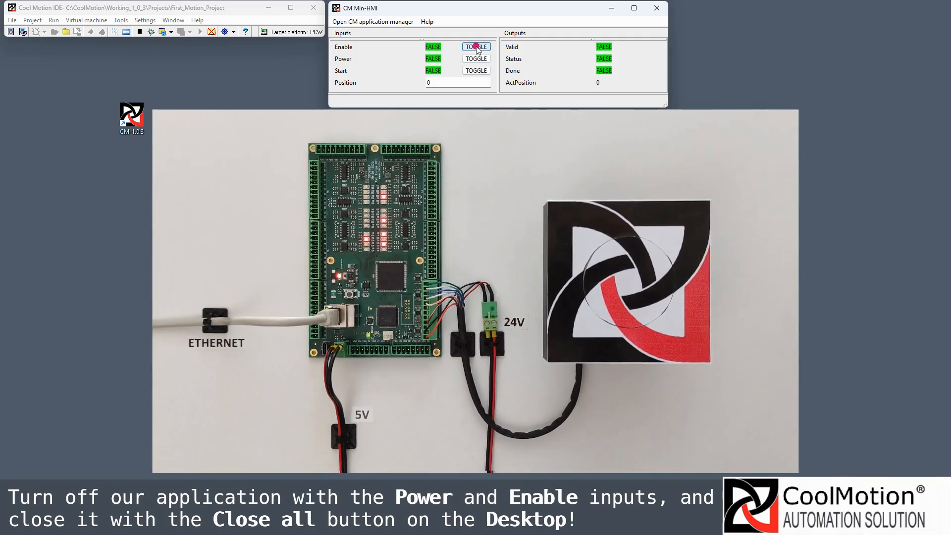
pyautogui.click(212, 32)
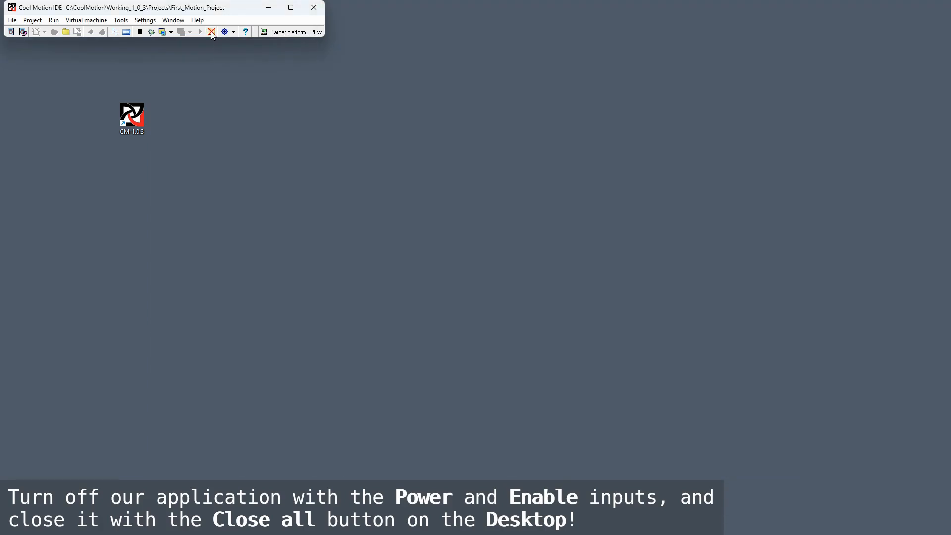